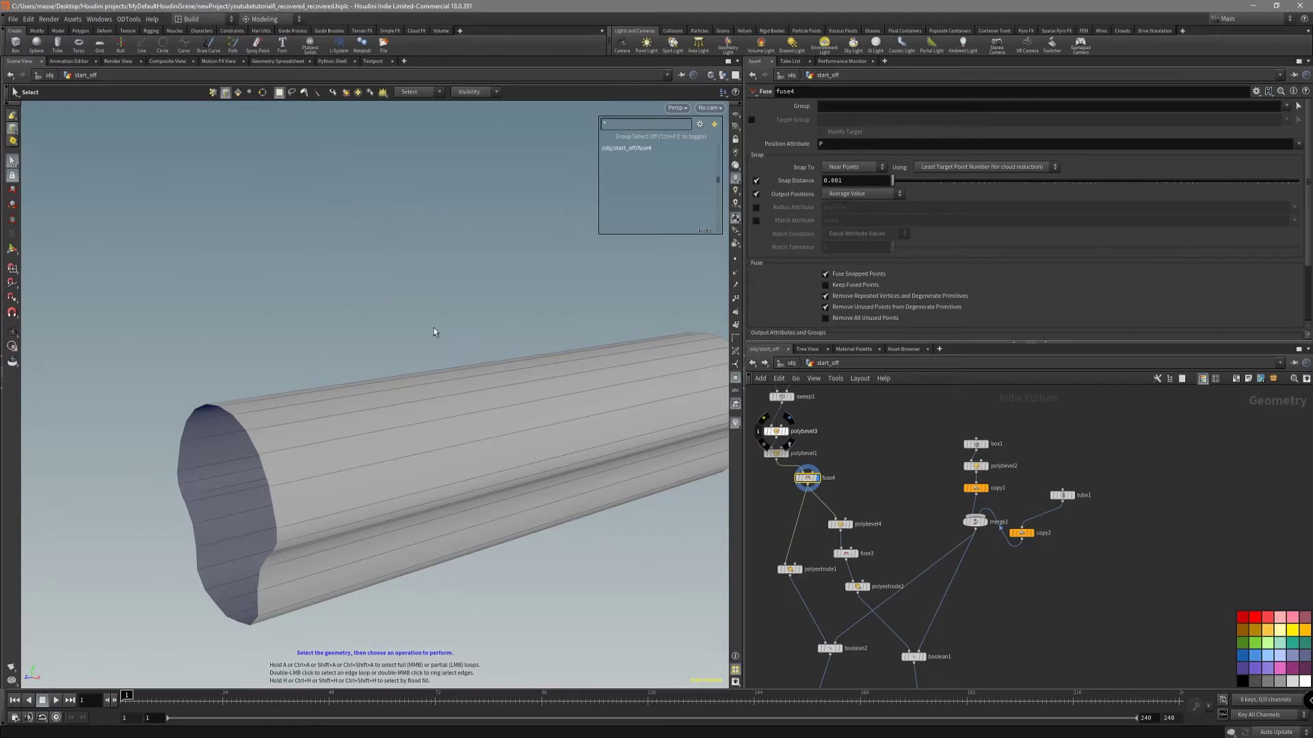
Examine the open low-resolution tube output by fuse4 from its end and its side.
left_click_drag(460, 342, 489, 397)
key("s")
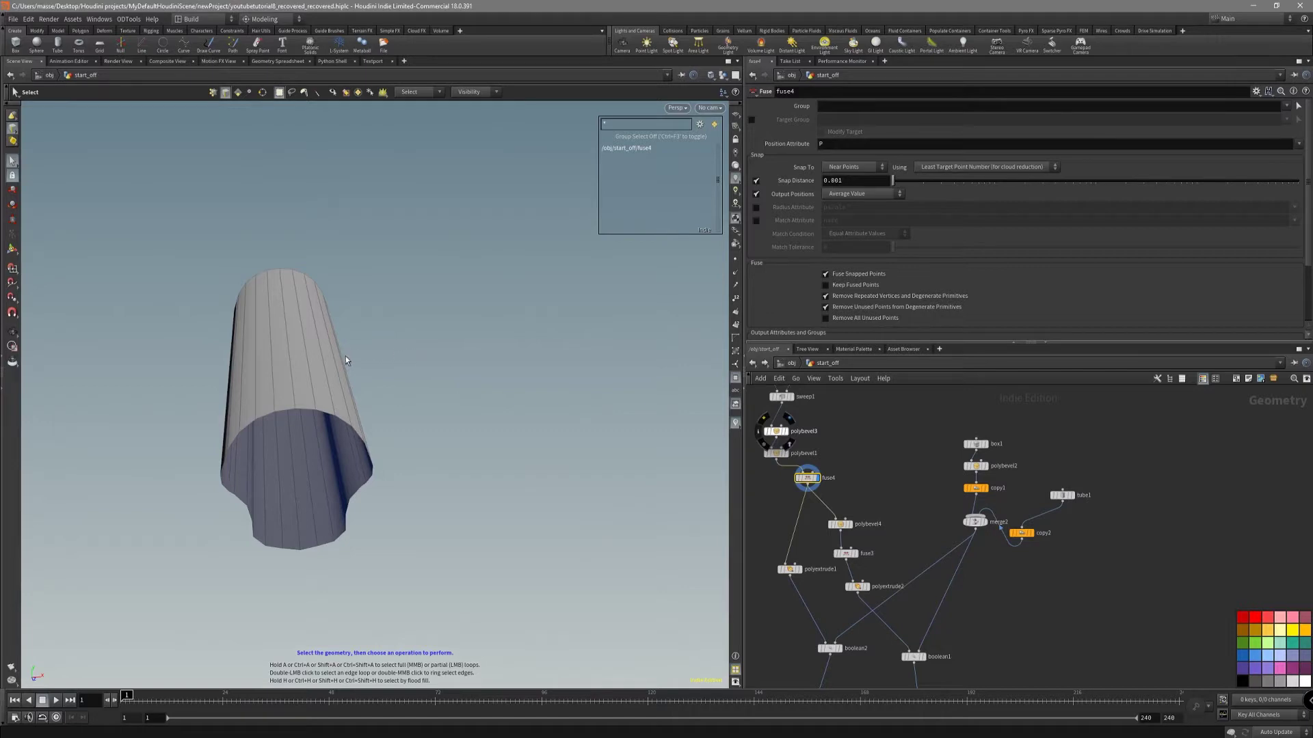
key("Escape")
left_click_drag(339, 375, 372, 431)
key("s")
right_click_drag(372, 431, 457, 428, "alt")
left_click_drag(458, 429, 502, 396)
key("s")
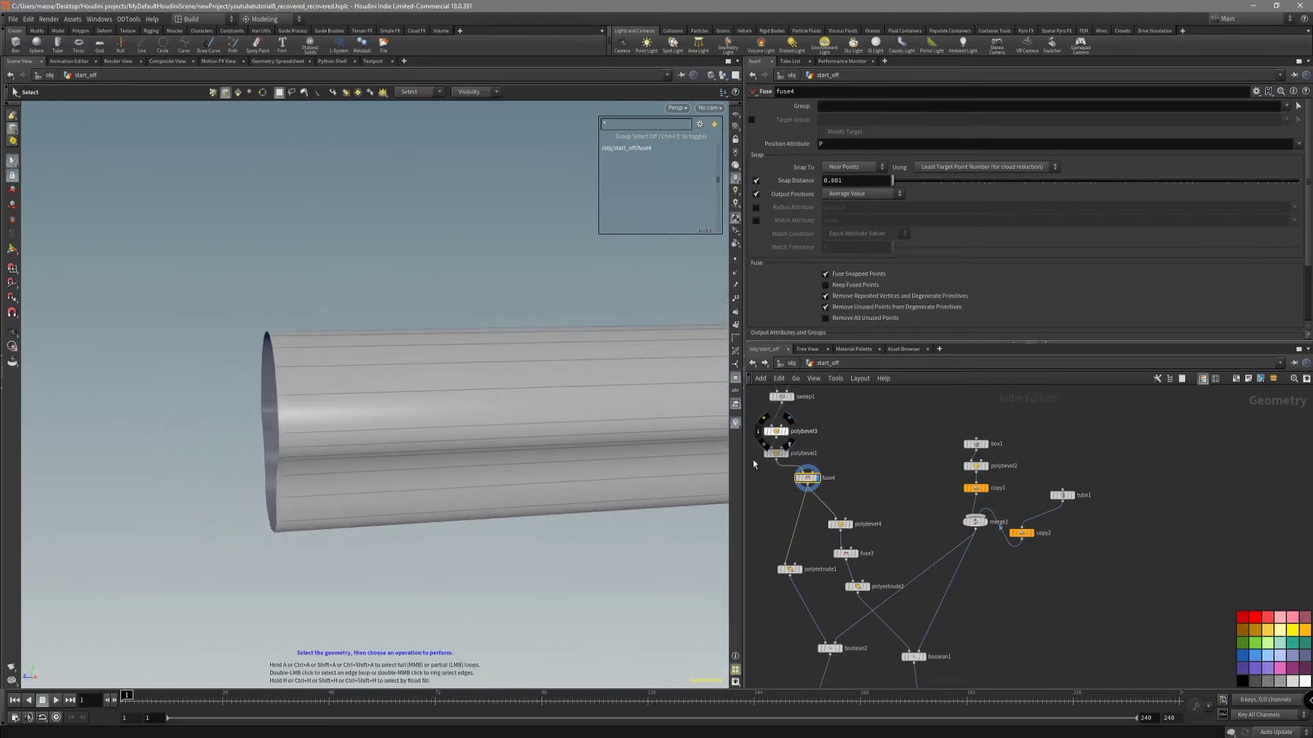
Display the boolean2 node's result and inspect the holes cut through the tube with its wireframe shown.
scroll(945, 586, "down", 3)
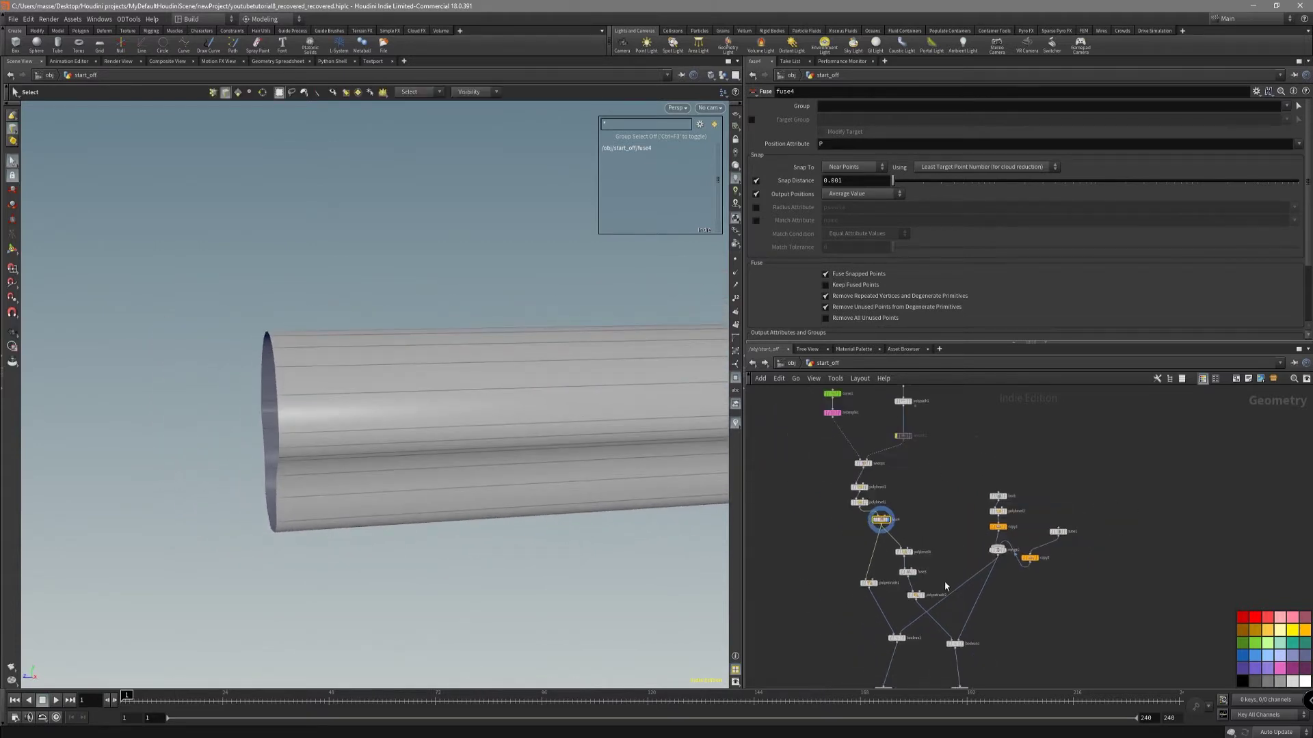
middle_click_drag(946, 568, 936, 474)
scroll(909, 559, "up", 3)
left_click_drag(915, 557, 869, 512)
key("r")
key("shift+w")
left_click_drag(684, 465, 386, 443, "alt")
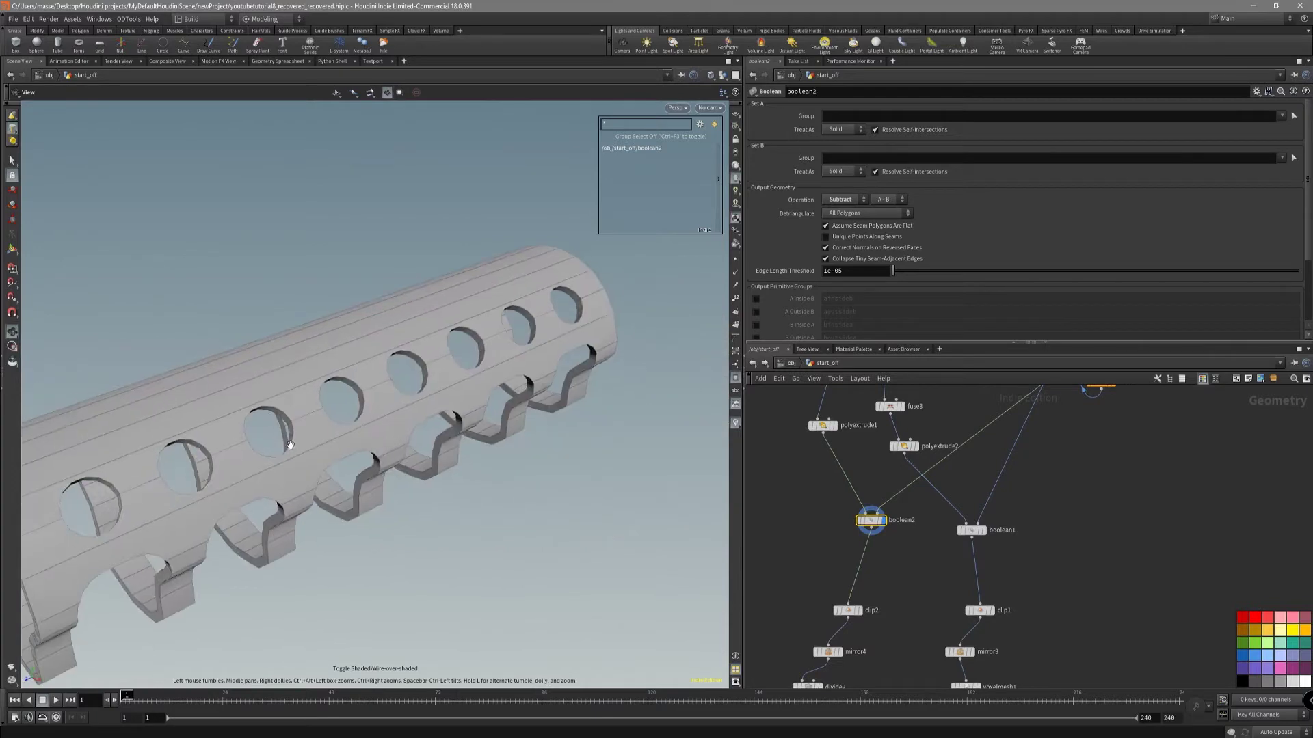
left_click_drag(289, 444, 372, 428, "alt")
scroll(372, 428, "up", 3)
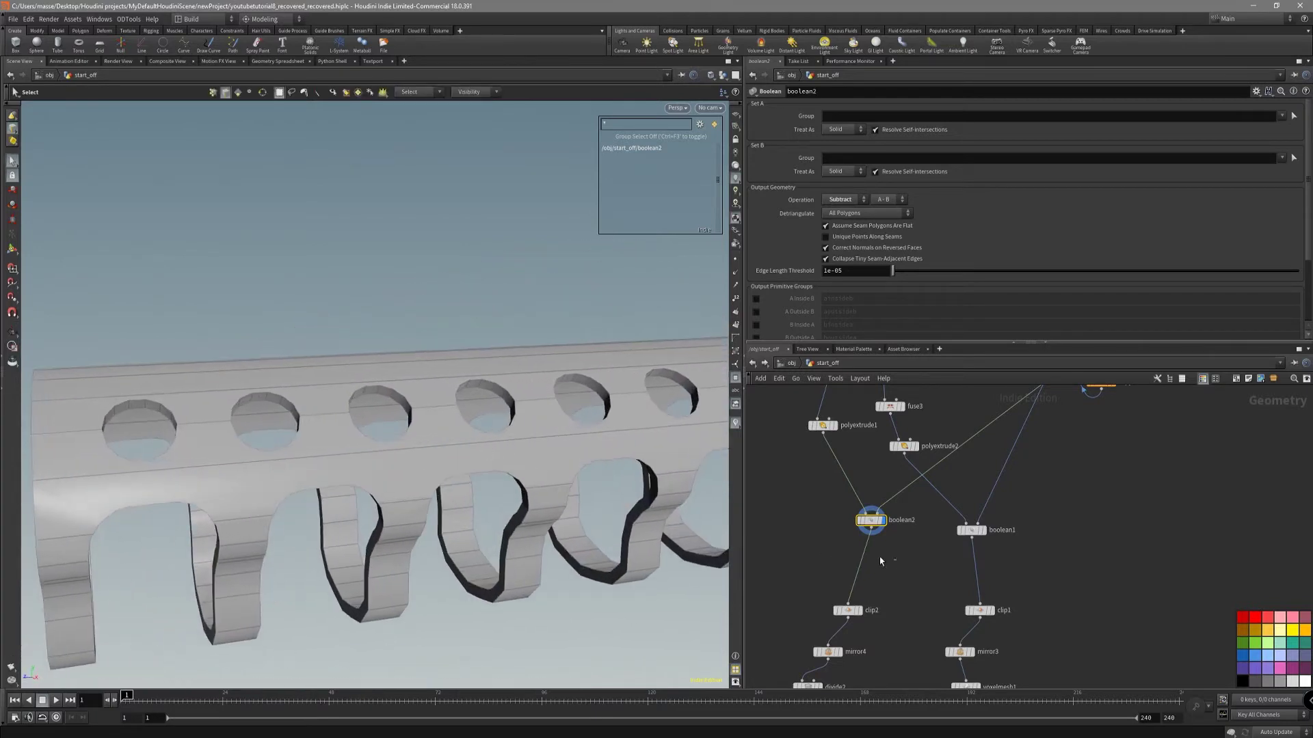
Compare the boolean2 tube in smooth shading and wireframe-over-shaded display from the side and the open end.
left_click_drag(714, 490, 519, 446, "alt")
key("shift+w")
left_click_drag(335, 437, 393, 431, "alt")
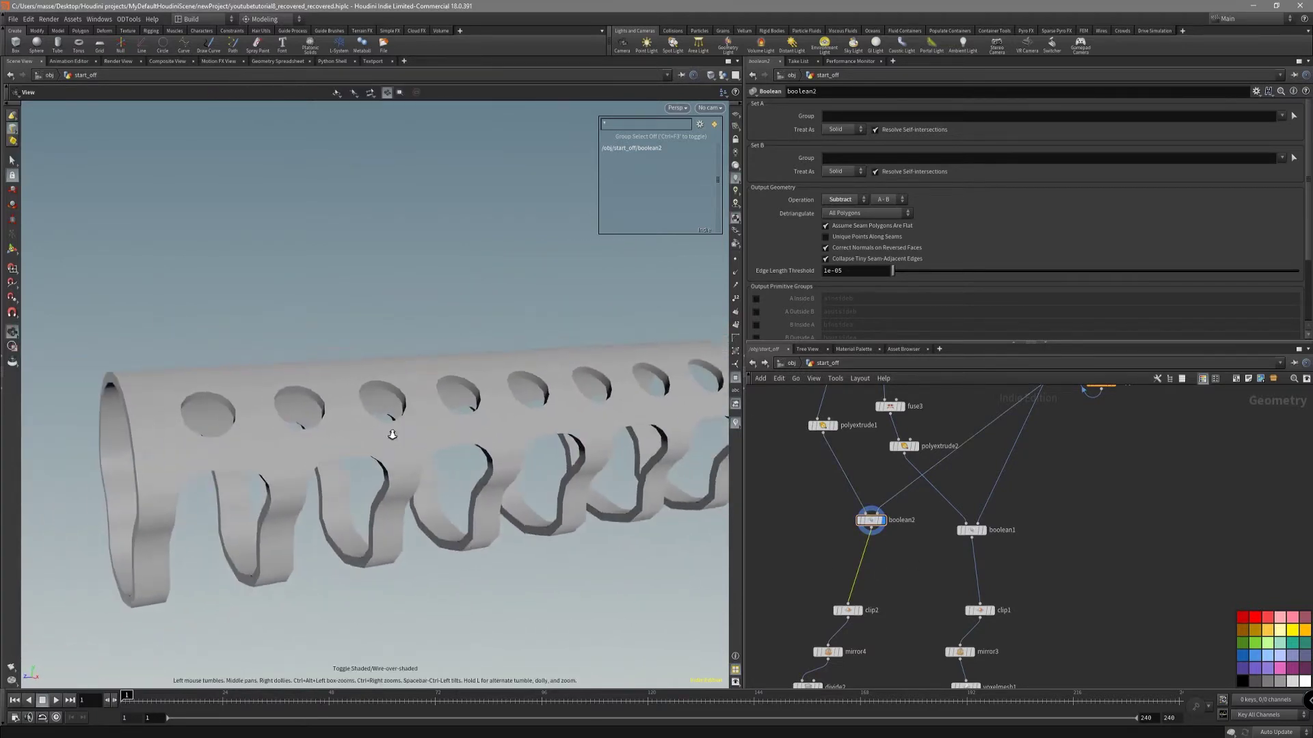
right_click_drag(392, 431, 462, 461, "alt")
left_click_drag(383, 453, 436, 445, "alt")
key("shift+w")
mouse_move(277, 388)
left_mouse_down("alt")
mouse_move(303, 439)
mouse_move(394, 402)
mouse_move(384, 380)
left_mouse_up("alt")
key("s")
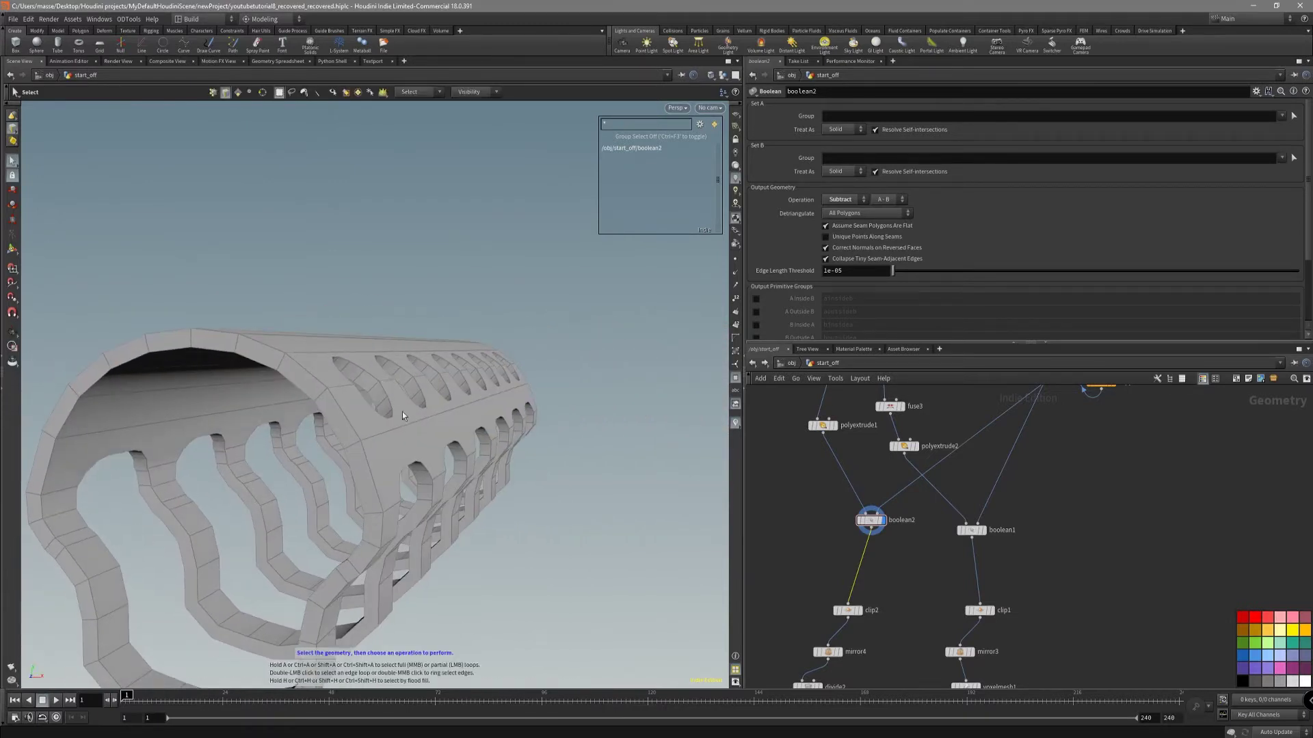
left_click_drag(406, 424, 314, 431, "alt")
Display the polyextrude1 node and inspect the thickened tube before the holes are cut.
scroll(863, 493, "down", 2)
middle_click_drag(870, 480, 901, 530)
scroll(900, 530, "up", 3)
left_click(845, 482)
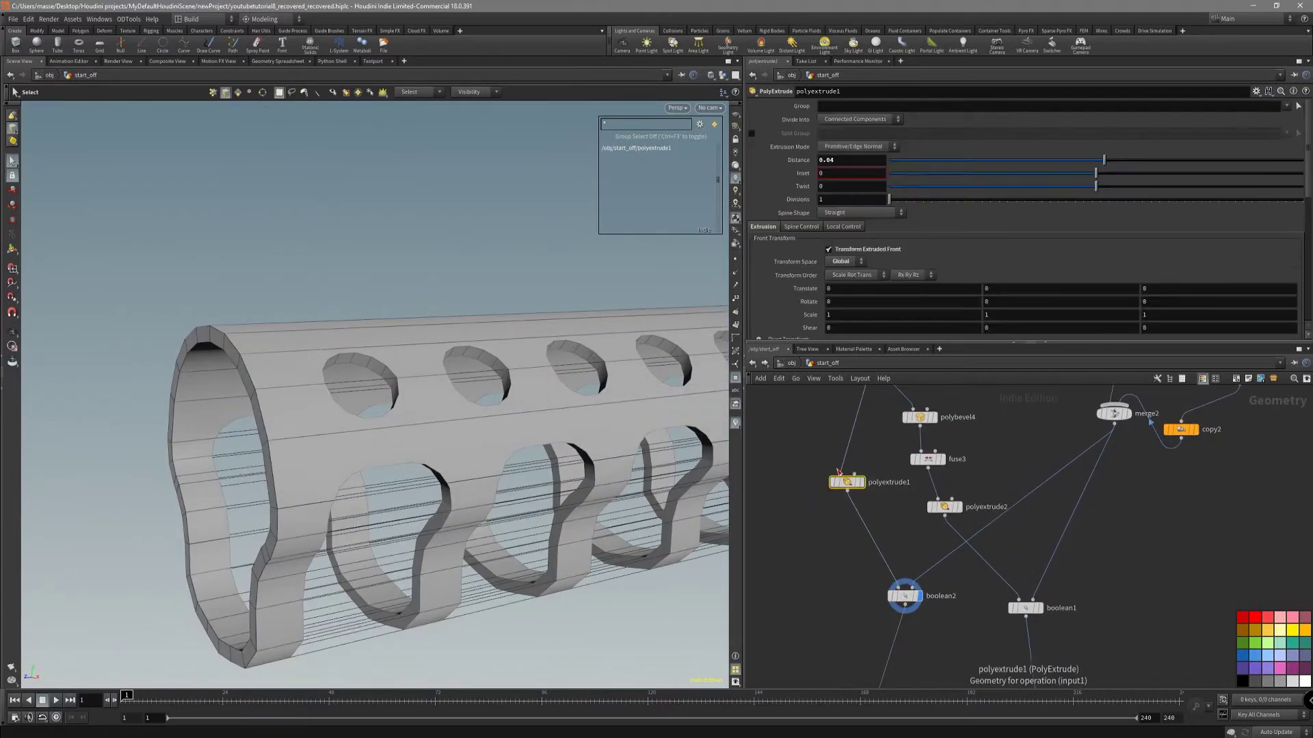
left_click(858, 482)
key("Escape")
left_click_drag(592, 420, 689, 454)
scroll(846, 491, "up", 2)
scroll(916, 525, "down", 1)
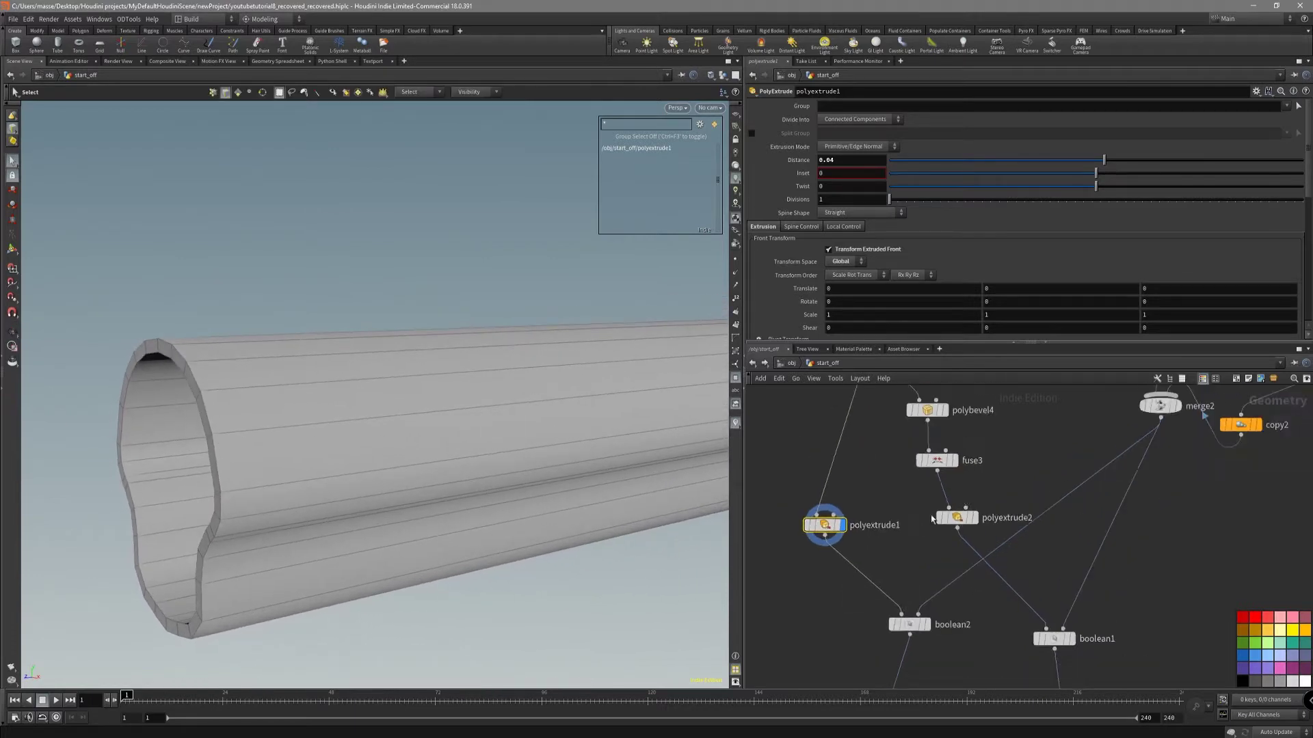
Check the cutter nodes around merge2 in the network and display the boolean2 result again.
middle_click_drag(1060, 445, 919, 535)
scroll(920, 534, "down", 1)
left_click_drag(919, 534, 1008, 439)
middle_click_drag(948, 500, 1000, 393)
left_click(847, 573)
left_click(863, 573)
mouse_move(602, 455)
left_mouse_down("alt")
mouse_move(457, 433)
mouse_move(622, 457)
left_mouse_up("alt")
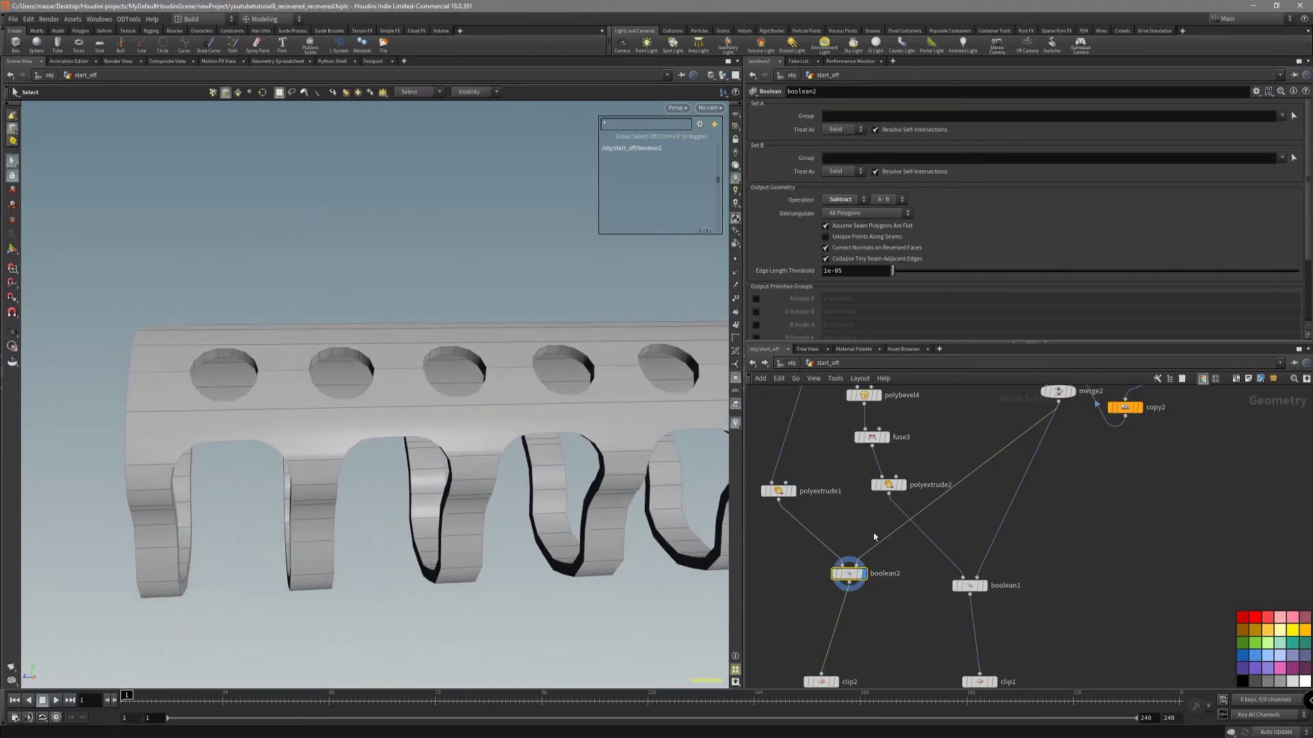
Display the boolean1 result and compare its dense high-resolution surface with and without the wireframe.
left_click(970, 585)
left_click(984, 586)
key("shift+w")
mouse_move(627, 417)
left_mouse_down("alt")
mouse_move(621, 460)
mouse_move(660, 495)
mouse_move(708, 444)
left_mouse_up("alt")
key("shift+w")
middle_click_drag(938, 415, 953, 447)
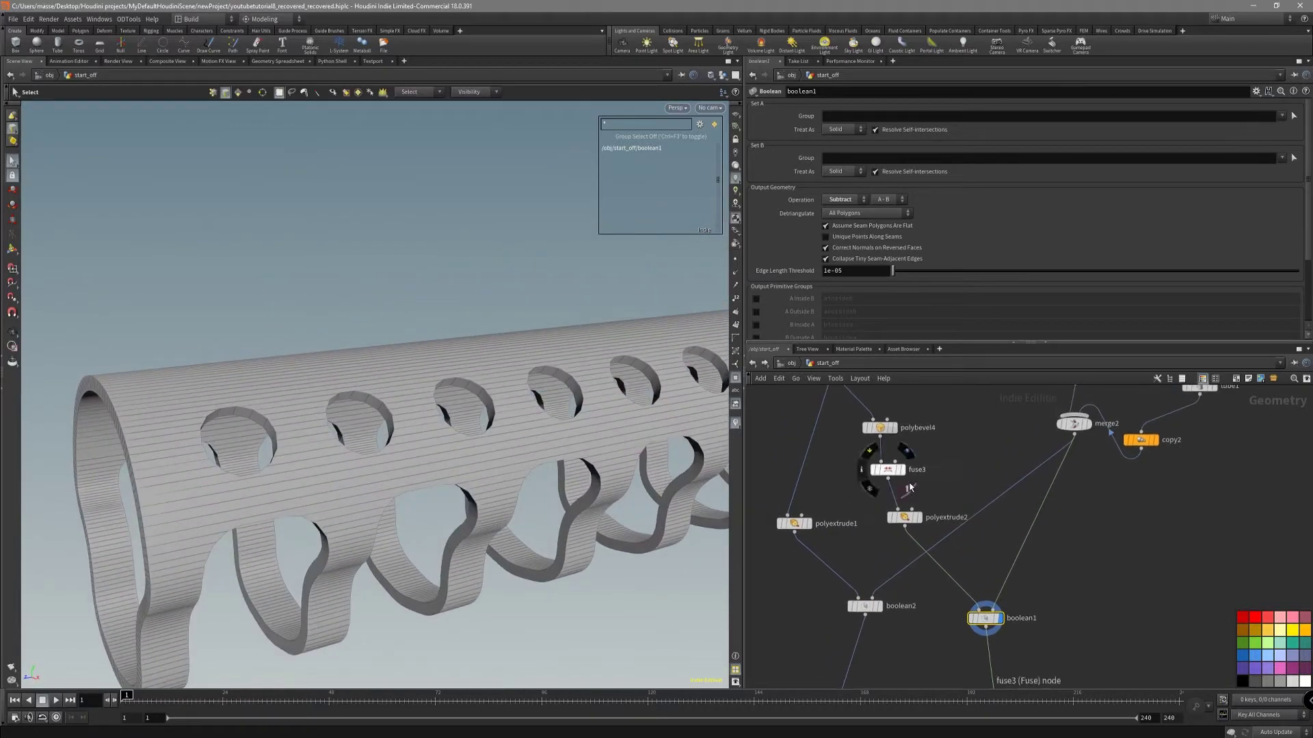
key("shift+w")
left_click_drag(518, 436, 513, 425)
Display the fuse4 node with wireframe to inspect the source profile shared by both branches.
middle_click_drag(907, 387, 955, 519)
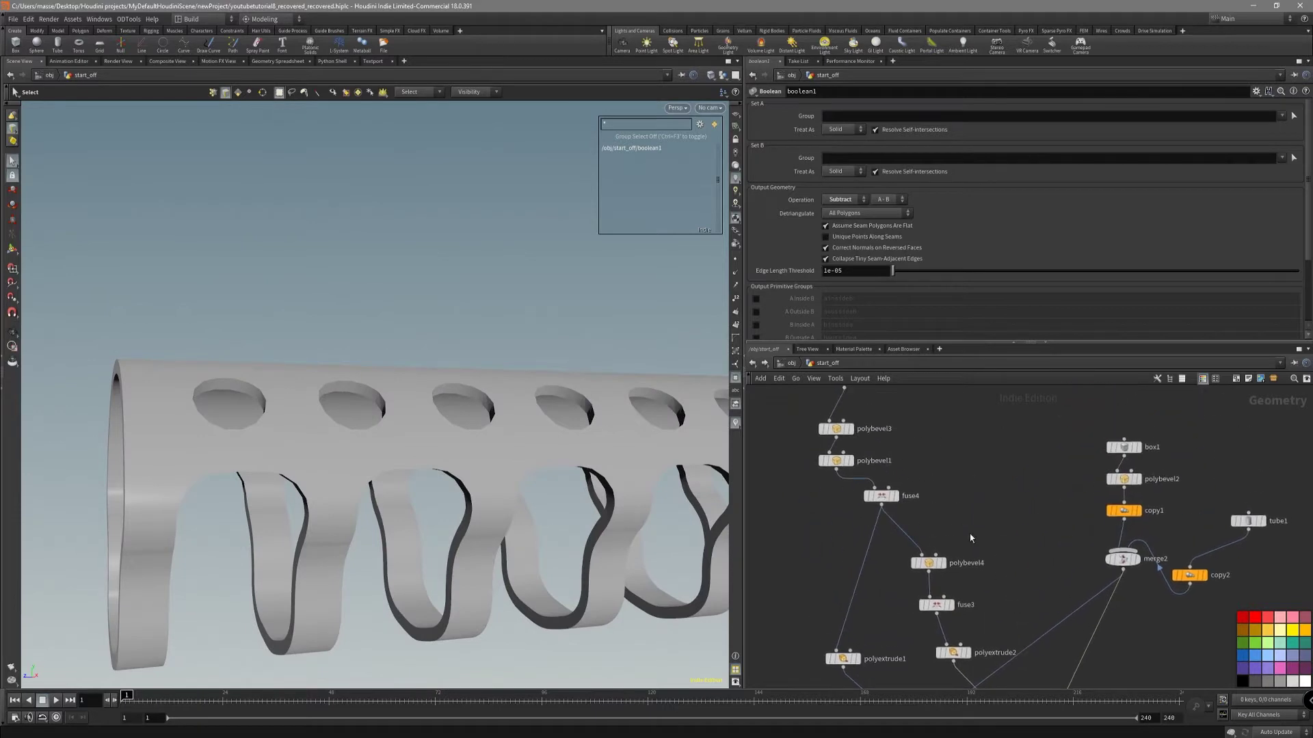
left_click(881, 496)
key("r")
key("shift+w")
mouse_move(568, 455)
left_mouse_down("alt")
mouse_move(597, 458)
mouse_move(507, 477)
mouse_move(552, 450)
left_mouse_up("alt")
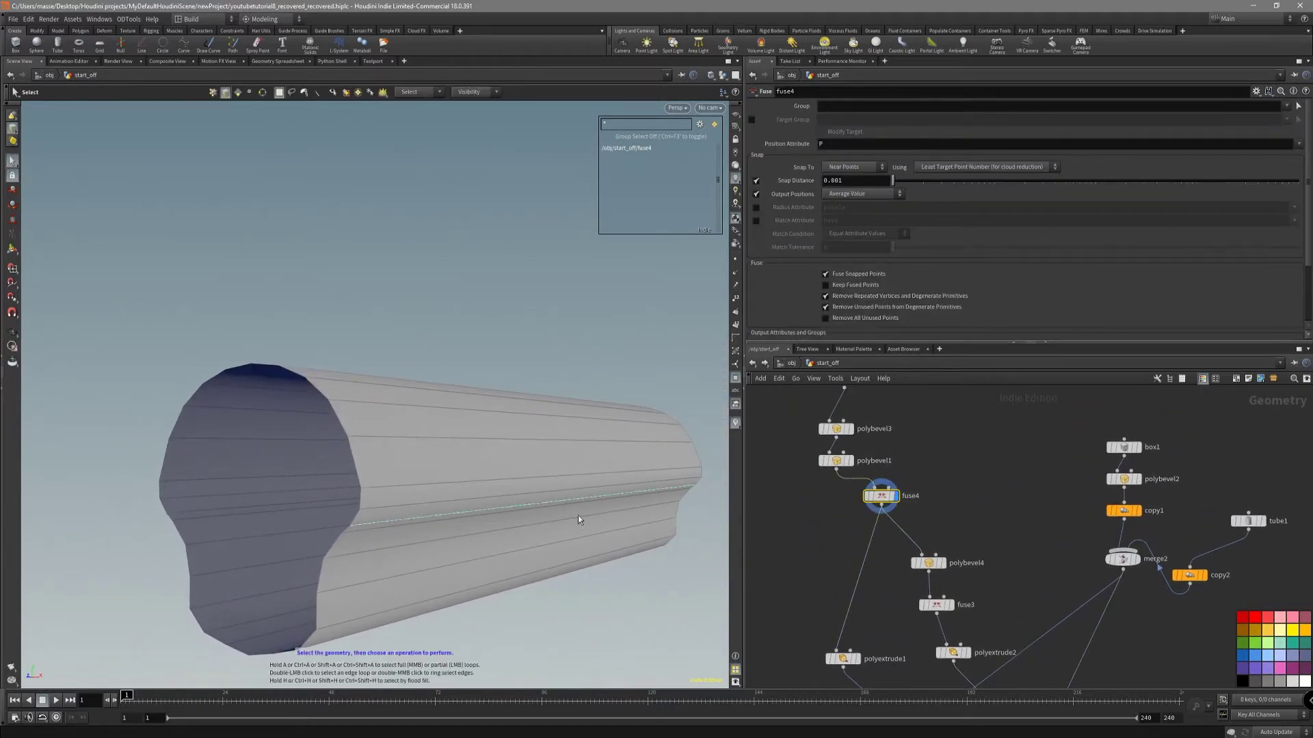
Display the polybevel4 node and inspect the added lengthwise divisions along the tube.
scroll(960, 563, "up", 5)
left_click(893, 568)
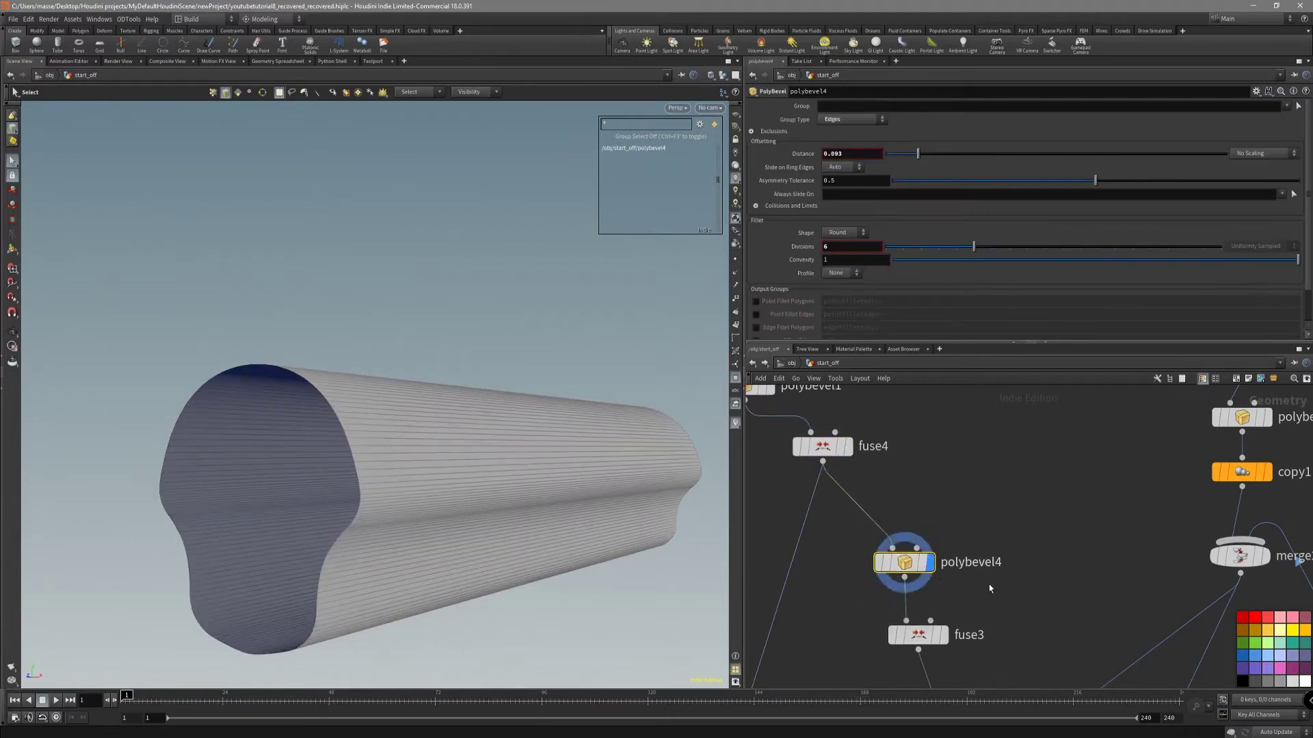
left_click_drag(578, 448, 517, 457, "alt")
left_click_drag(482, 315, 518, 616)
left_click(518, 617)
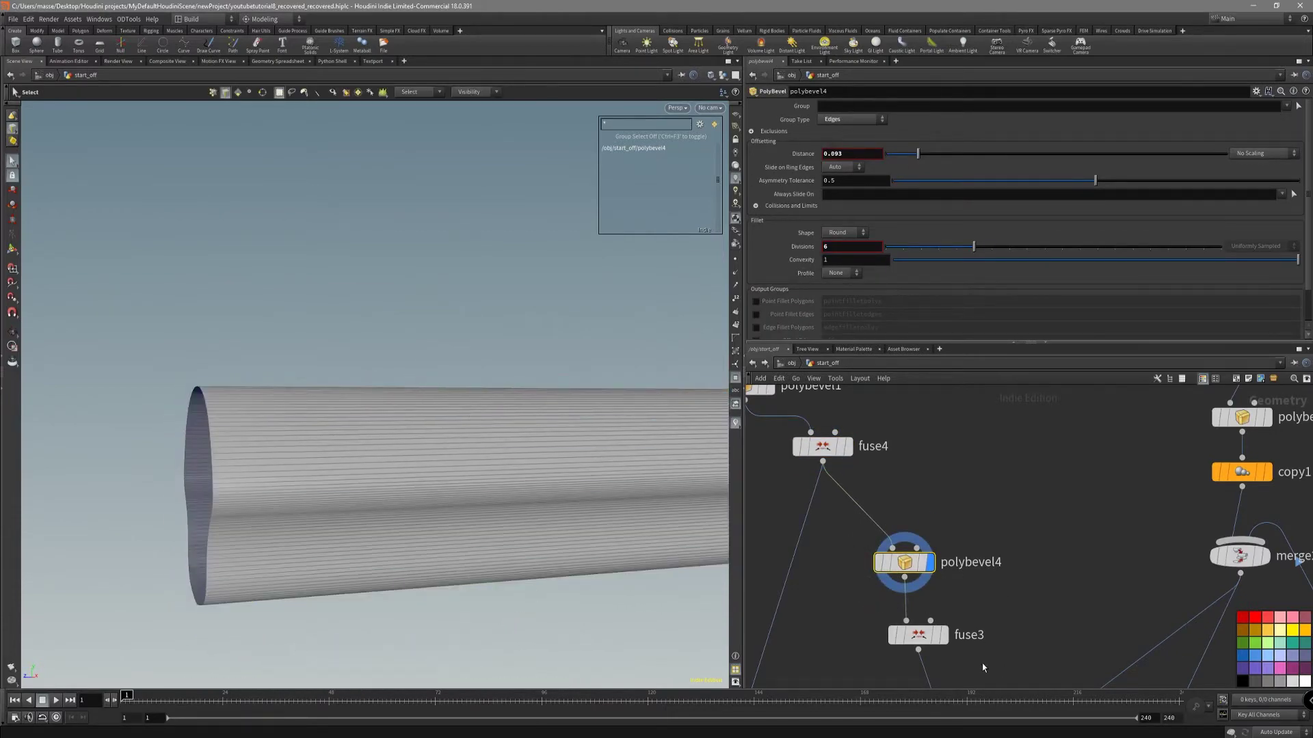
Display the fuse3 node and the polyextrude2 node in turn to follow the high-resolution branch.
left_click(918, 634)
key("s")
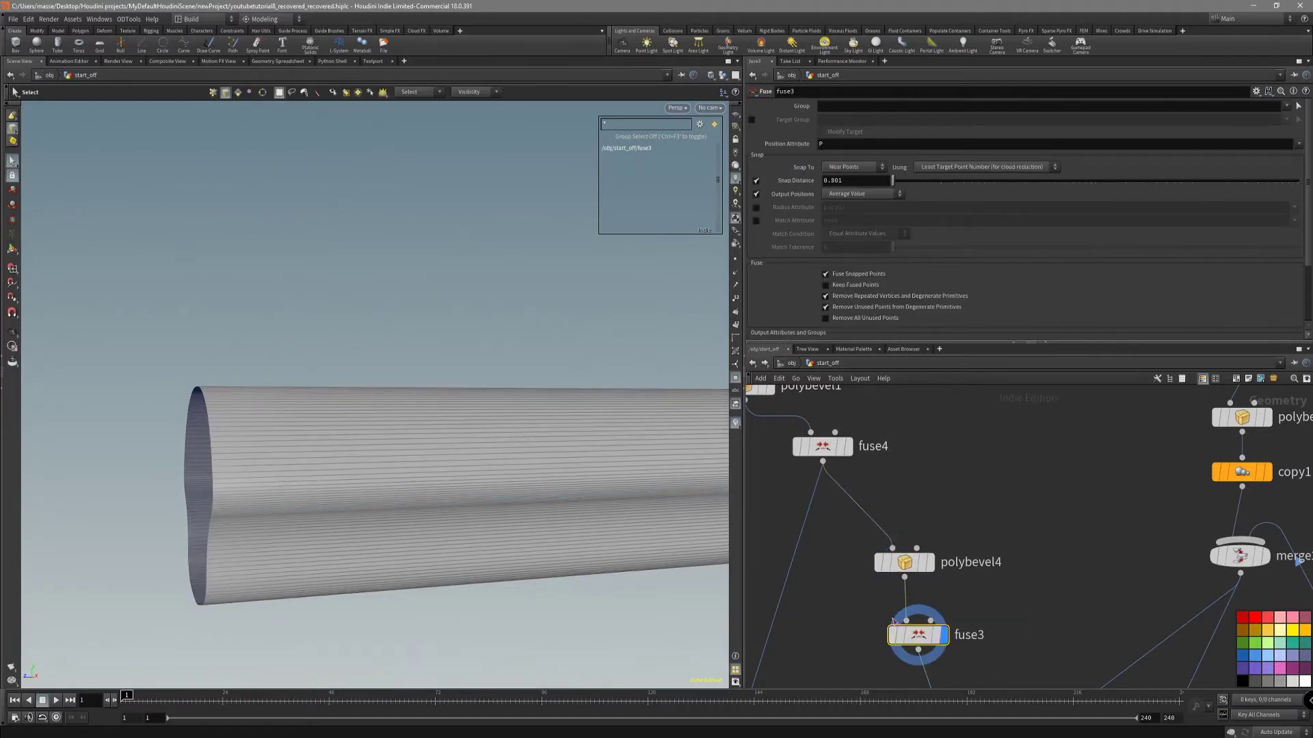
middle_click_drag(1001, 607, 959, 470)
left_click_drag(966, 520, 880, 612)
key("r")
left_click_drag(418, 446, 507, 448, "alt")
middle_click_drag(808, 521, 943, 472)
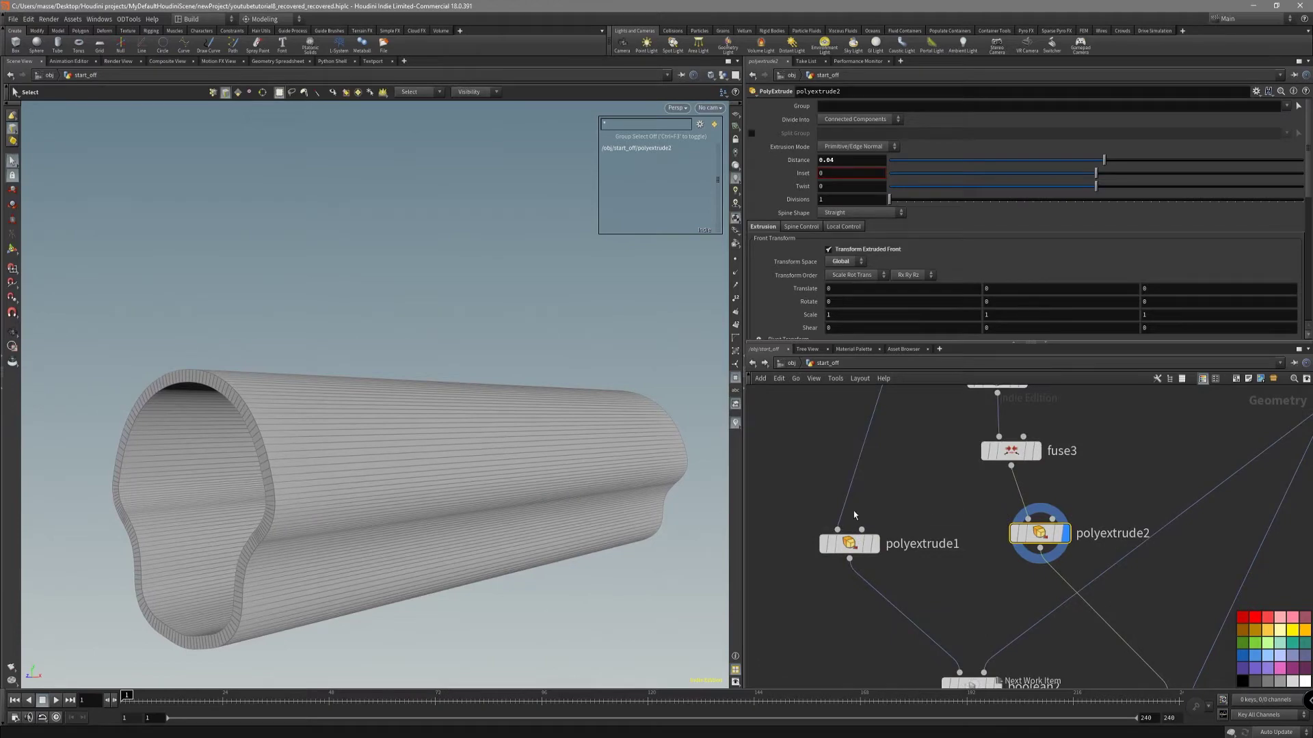
Display polyextrude1 with polyextrude2 as a template overlay and compare their wall outlines at the tube's end.
left_click(874, 544)
left_click(1039, 533)
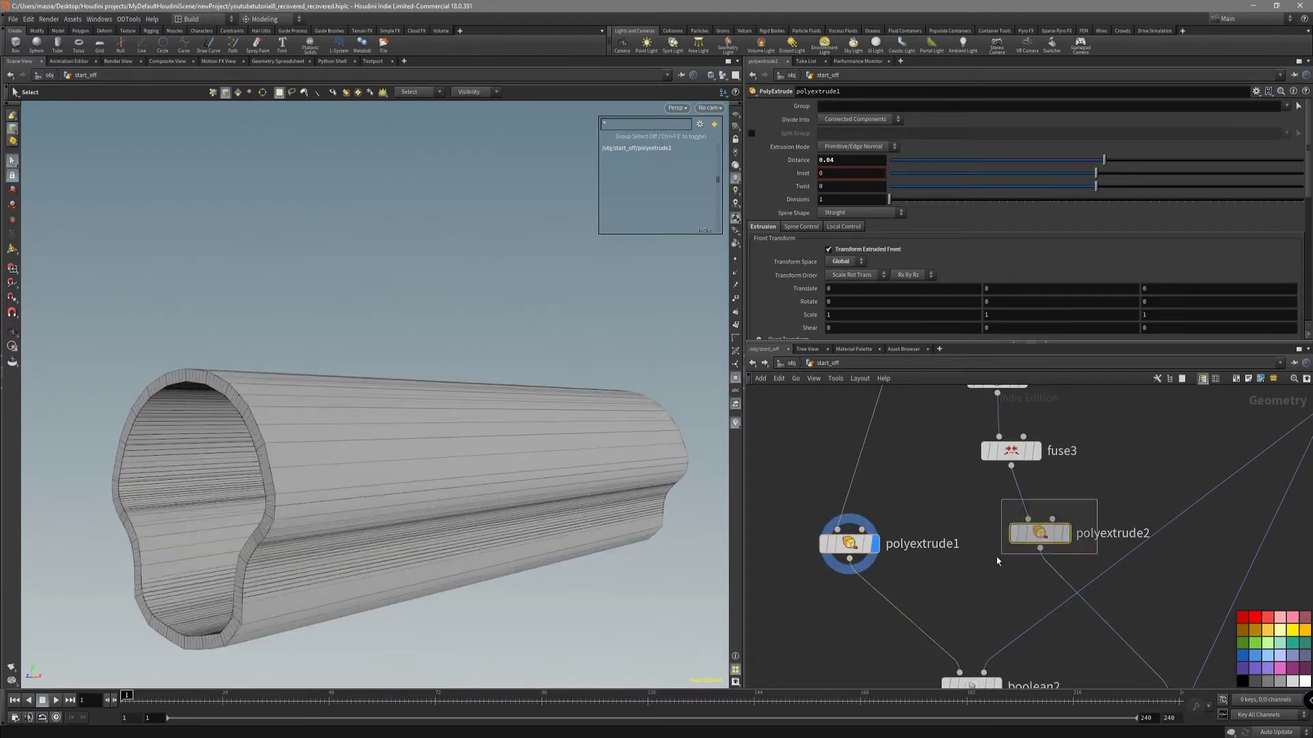
left_click_drag(508, 430, 558, 421)
right_click_drag(432, 405, 469, 433)
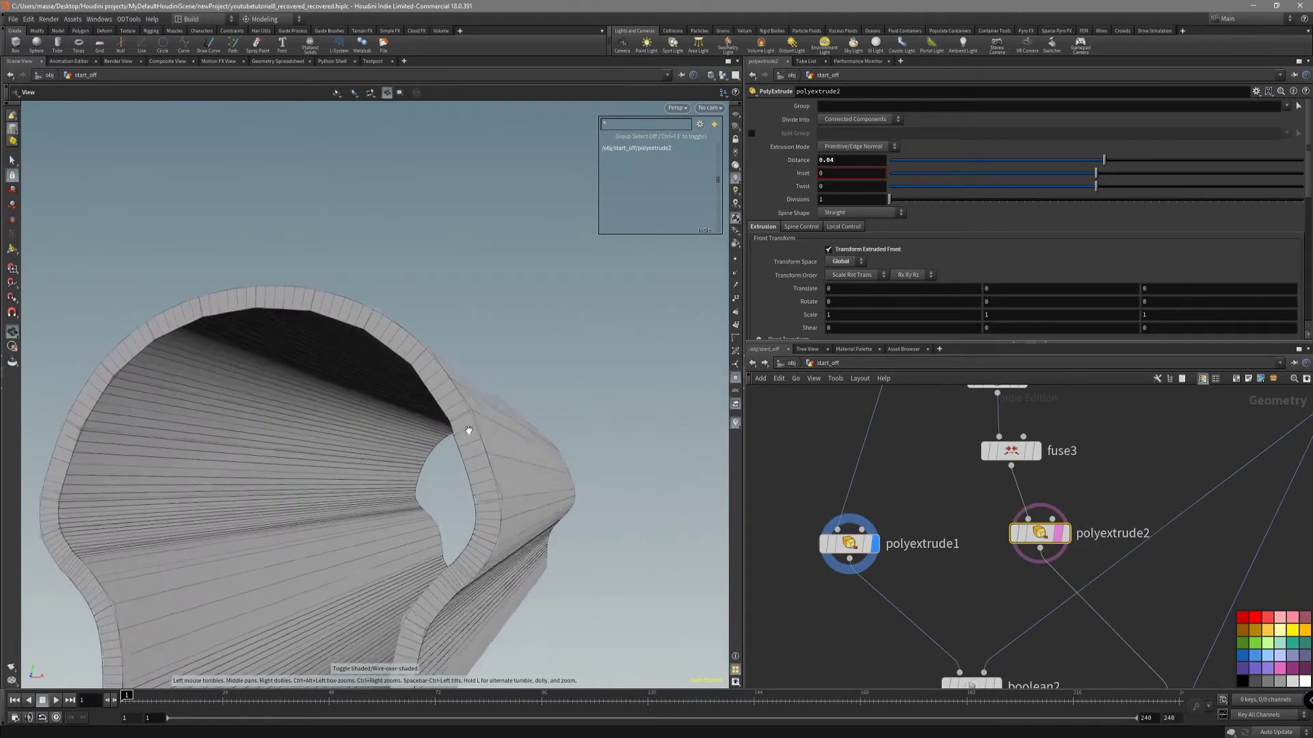
left_click_drag(469, 433, 483, 434)
middle_click_drag(478, 503, 542, 460)
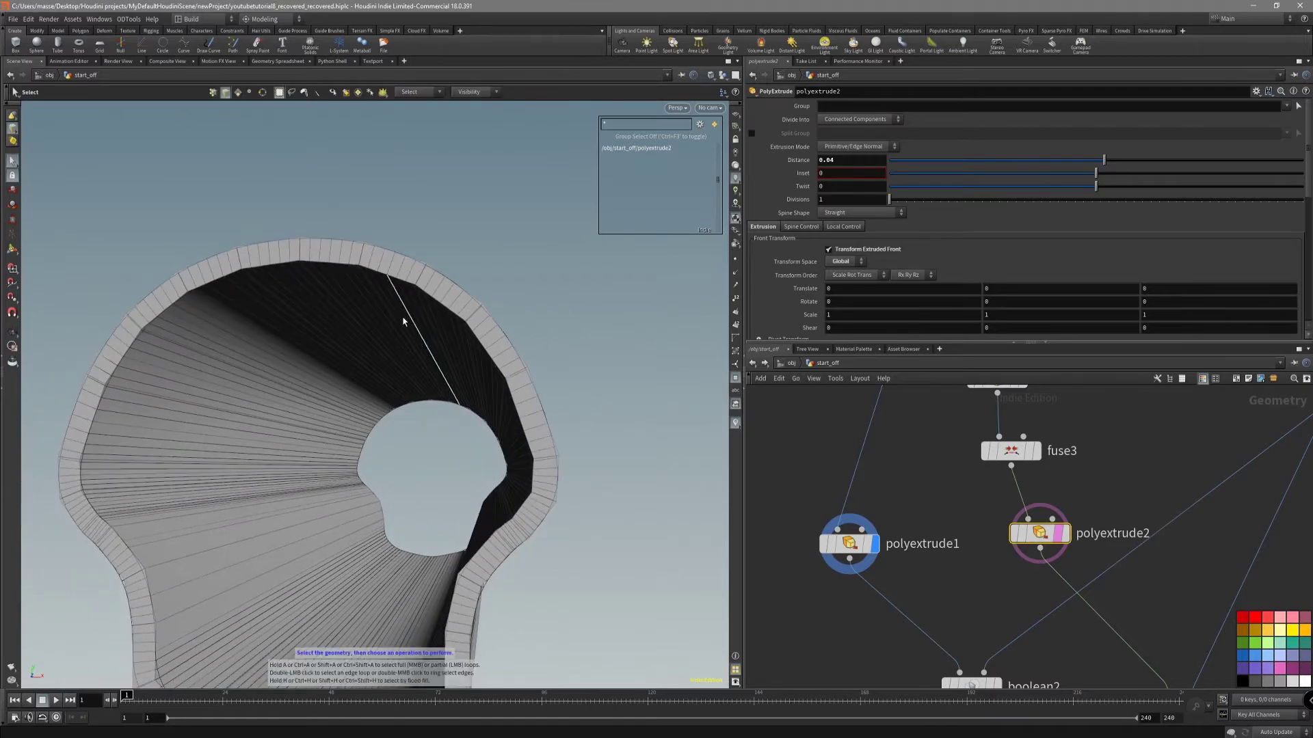
left_click_drag(337, 398, 375, 398)
middle_click_drag(375, 398, 411, 332)
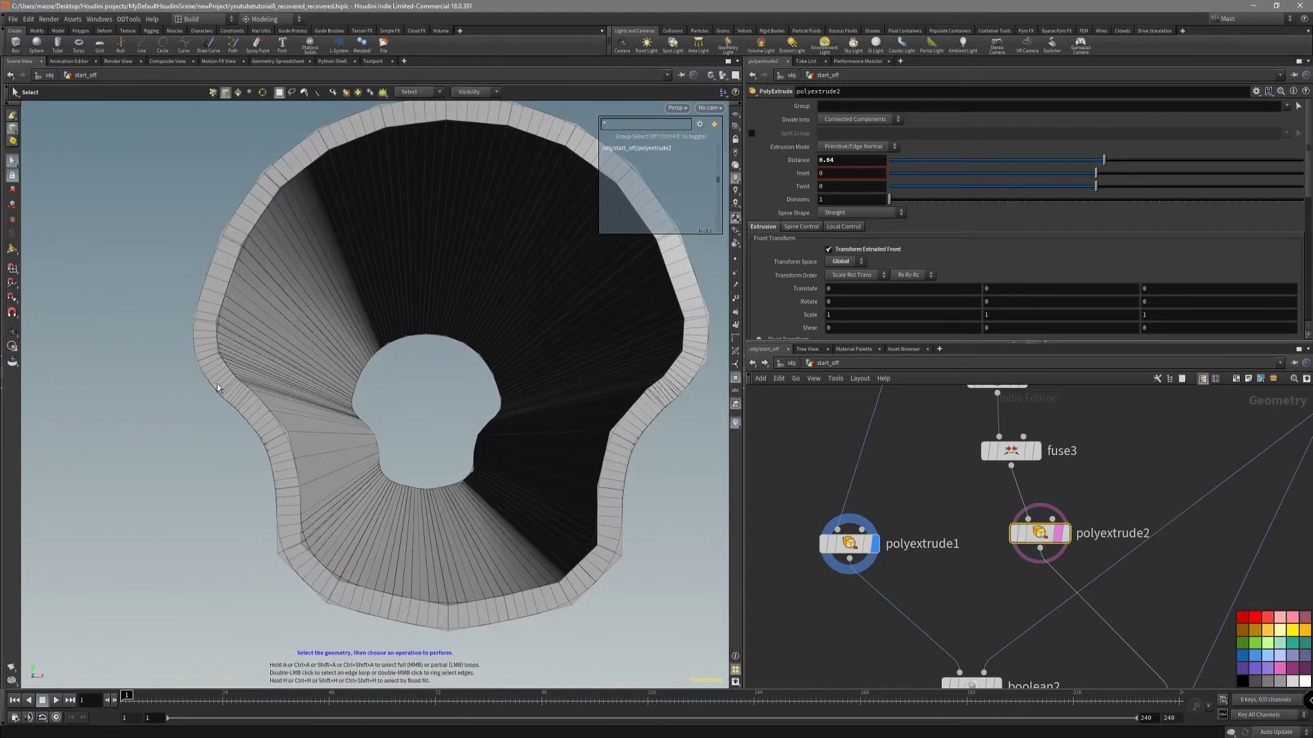
key("Escape")
left_click_drag(390, 548, 575, 313)
key("s")
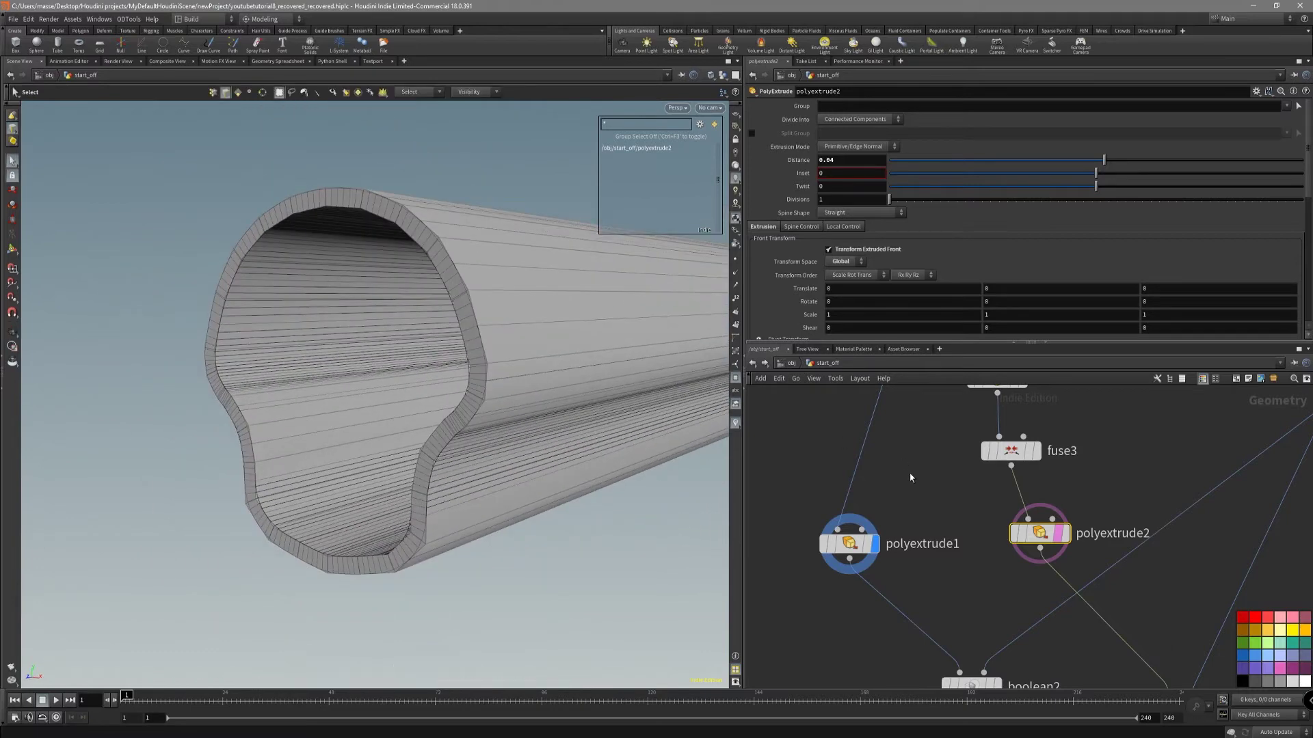
Display polybevel4 against the templated polyextrude2, and clear the template overlays from both nodes.
middle_click_drag(946, 446, 847, 550)
left_click(900, 483)
left_click(924, 484)
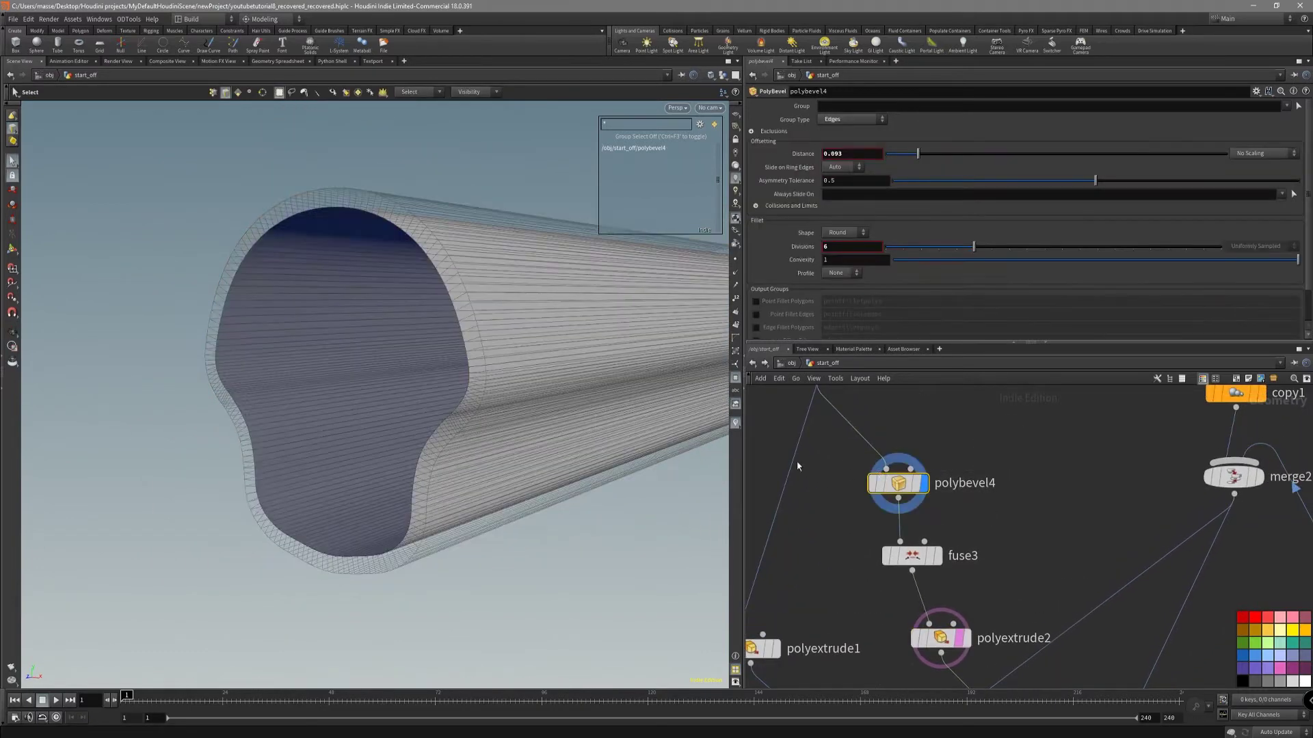
left_click_drag(610, 311, 553, 355, "alt")
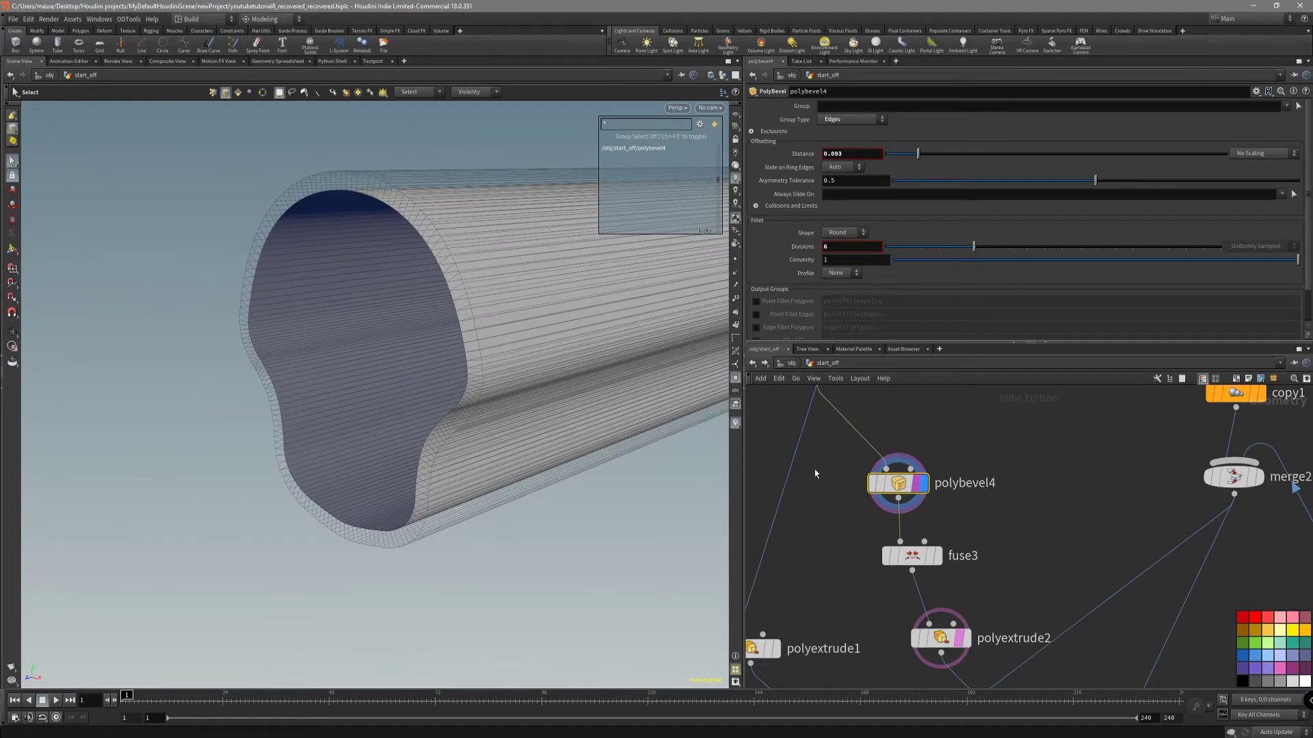
key("s")
left_click(924, 483)
left_click_drag(472, 448, 667, 383, "alt")
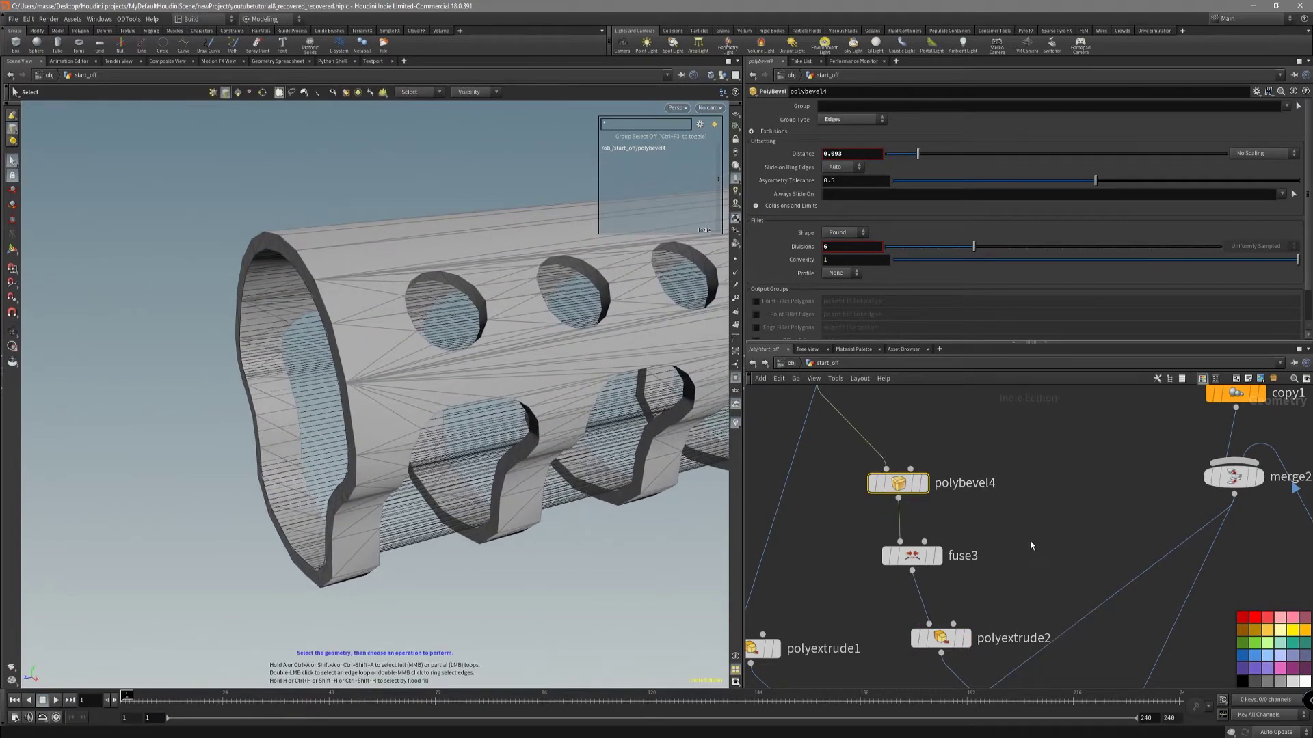
Display fuse3 and polybevel4 in turn and view the beveled tube in smooth shading without wireframe.
left_click(914, 556)
left_click(938, 556)
left_click(900, 483)
left_click(925, 483)
key("shift+w")
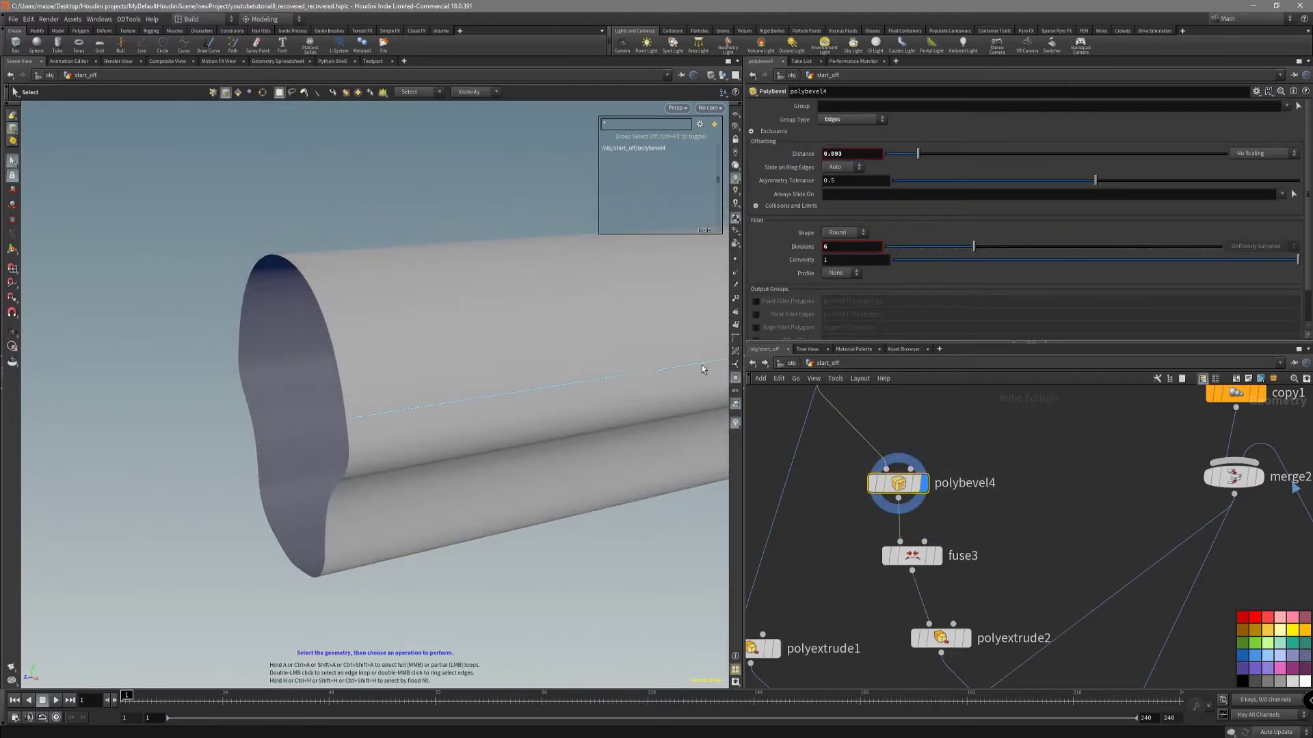
left_click_drag(611, 316, 638, 312, "alt")
Set polybevel4's group to all the edges of the incoming tube by picking them in the viewport.
left_click(1298, 106)
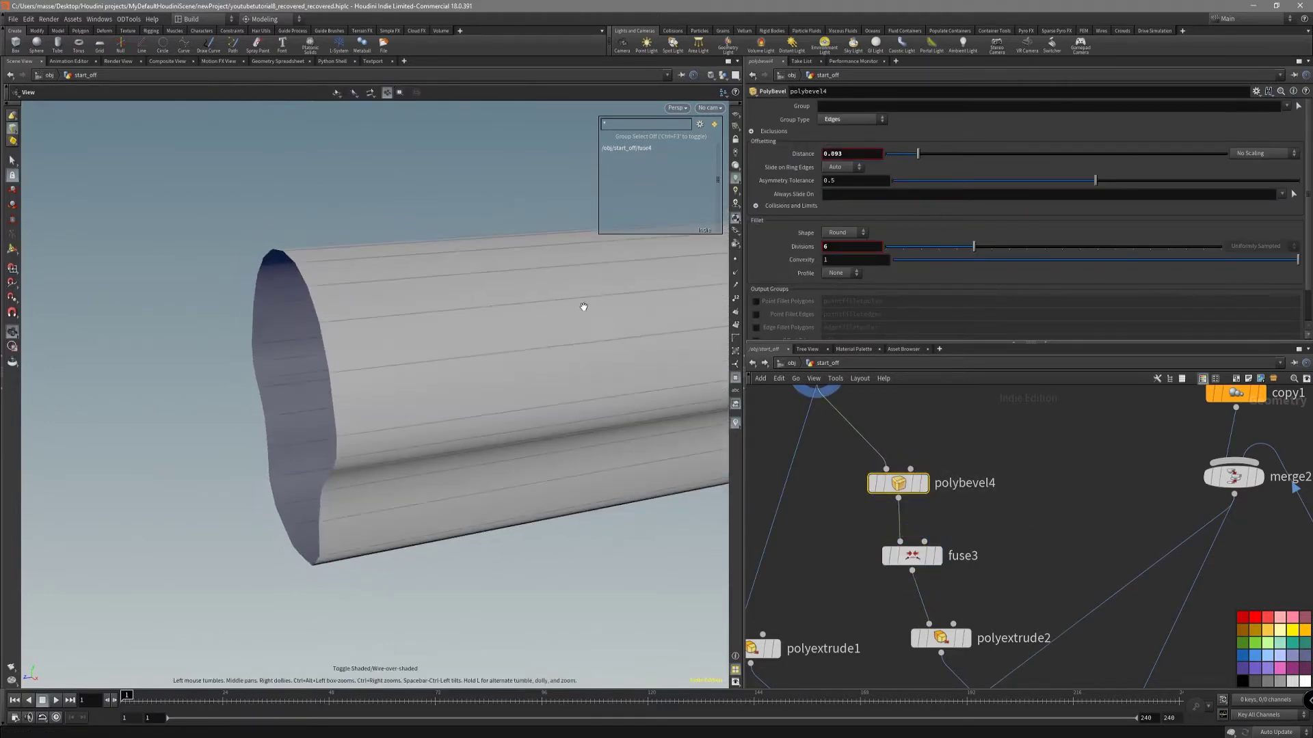
left_click_drag(490, 526, 532, 502, "alt")
key("Return")
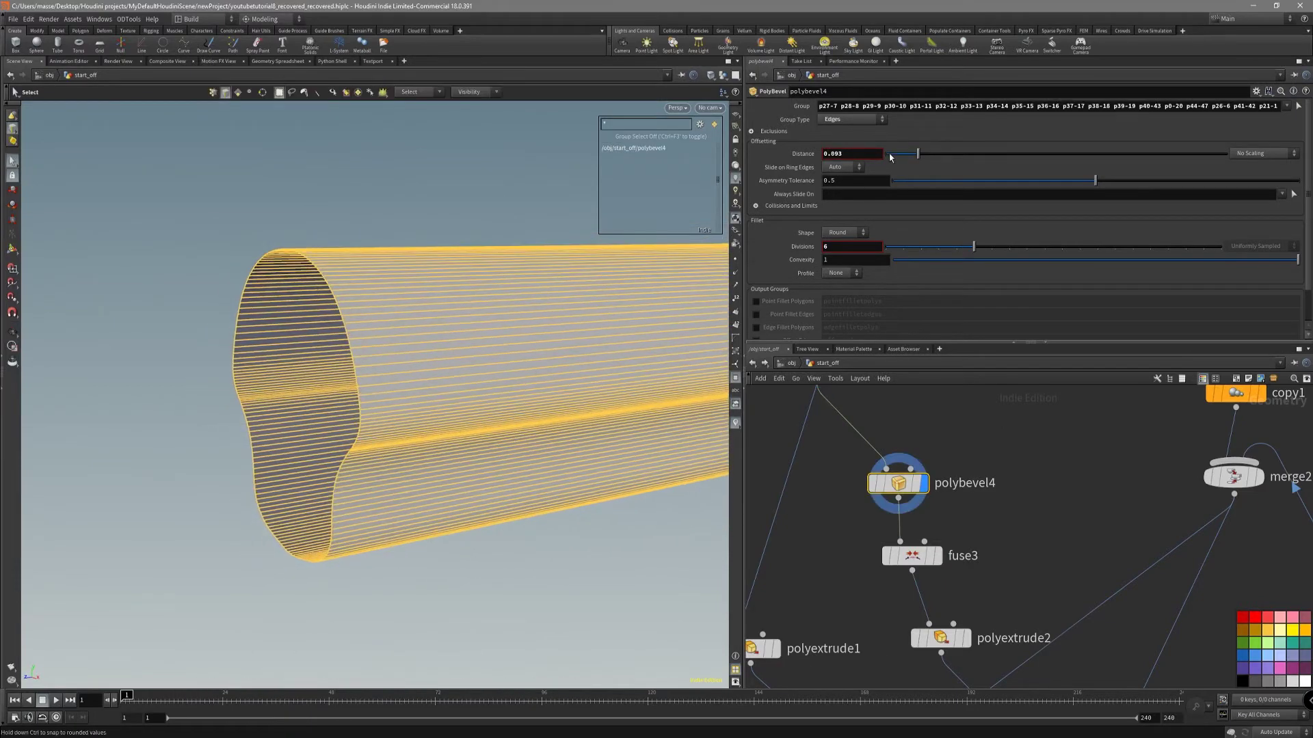
Try polybevel4 distances of 0.077 and 0.027, and return the distance to 0.093.
left_click_drag(917, 157, 910, 156)
left_click_drag(523, 318, 514, 324, "alt")
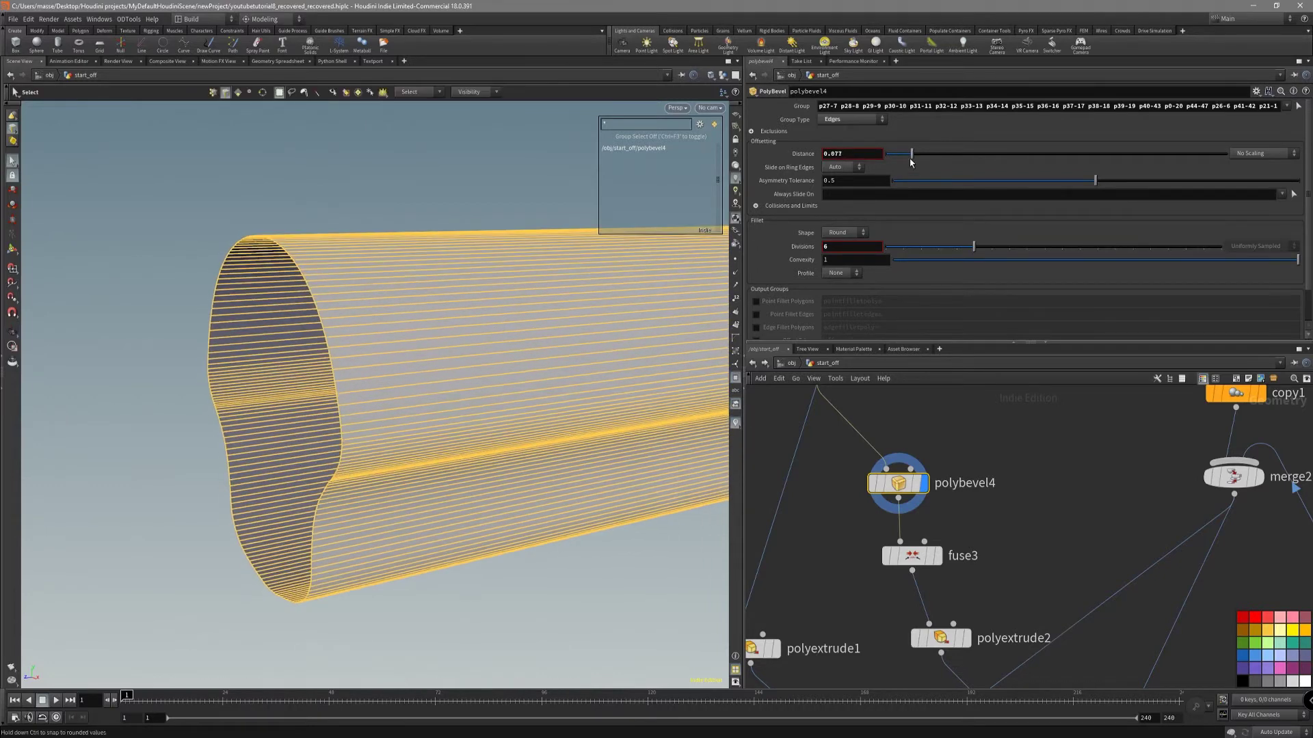
left_click_drag(906, 159, 894, 159)
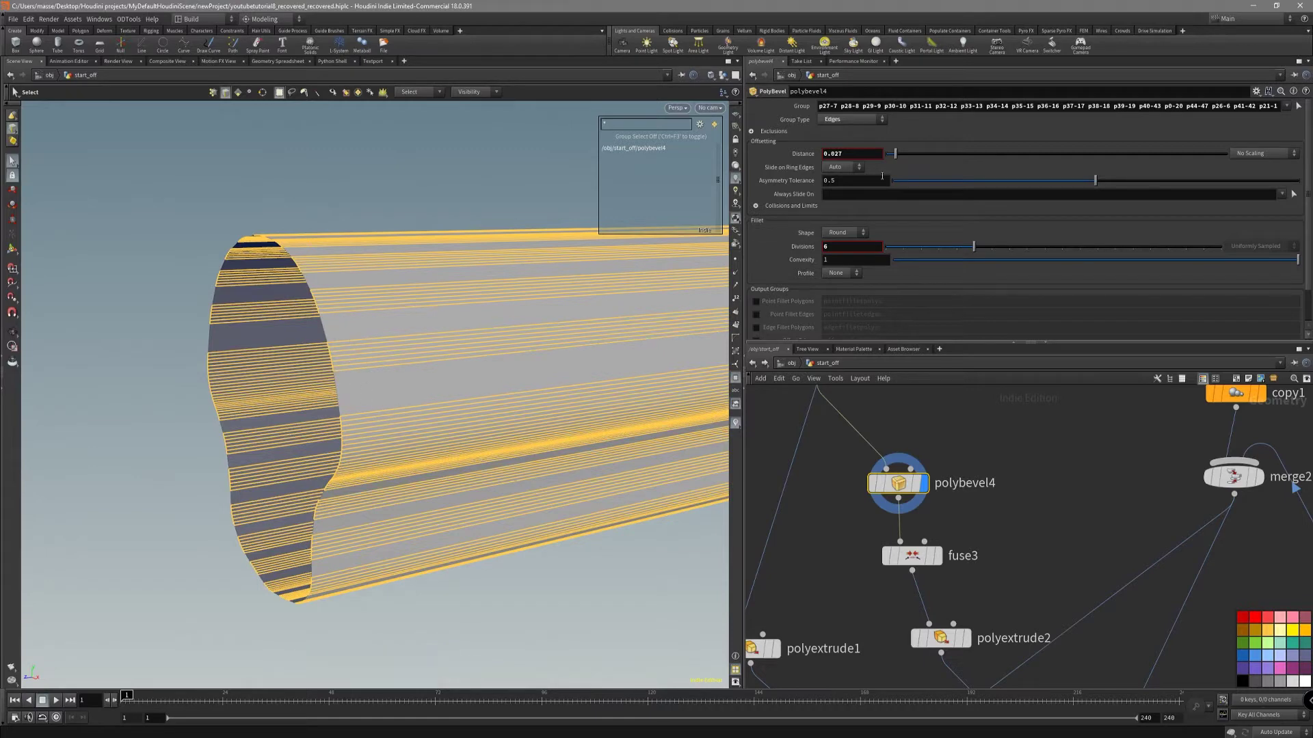
left_click_drag(895, 156, 917, 158)
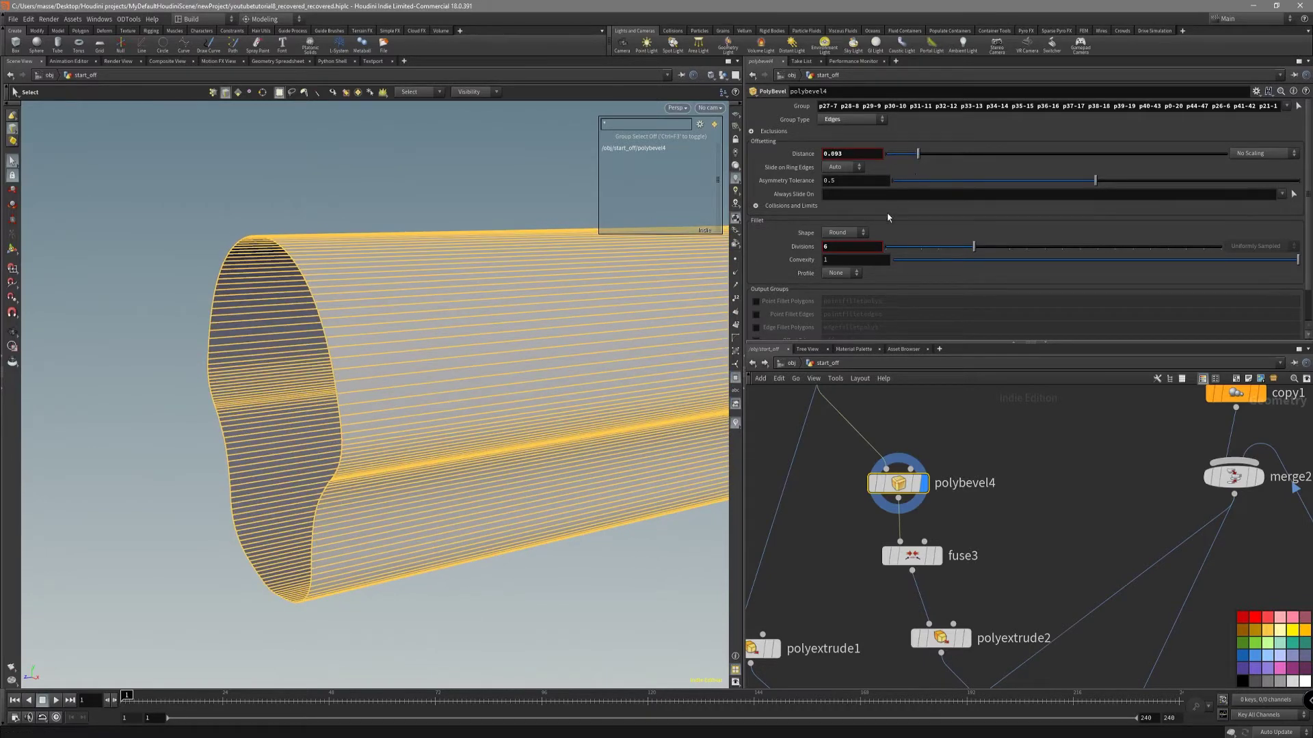
Test polybevel4 with Detect Collisions turned off and a slightly smaller distance, and turn Detect Collisions back on.
left_click(791, 205)
left_click(854, 222)
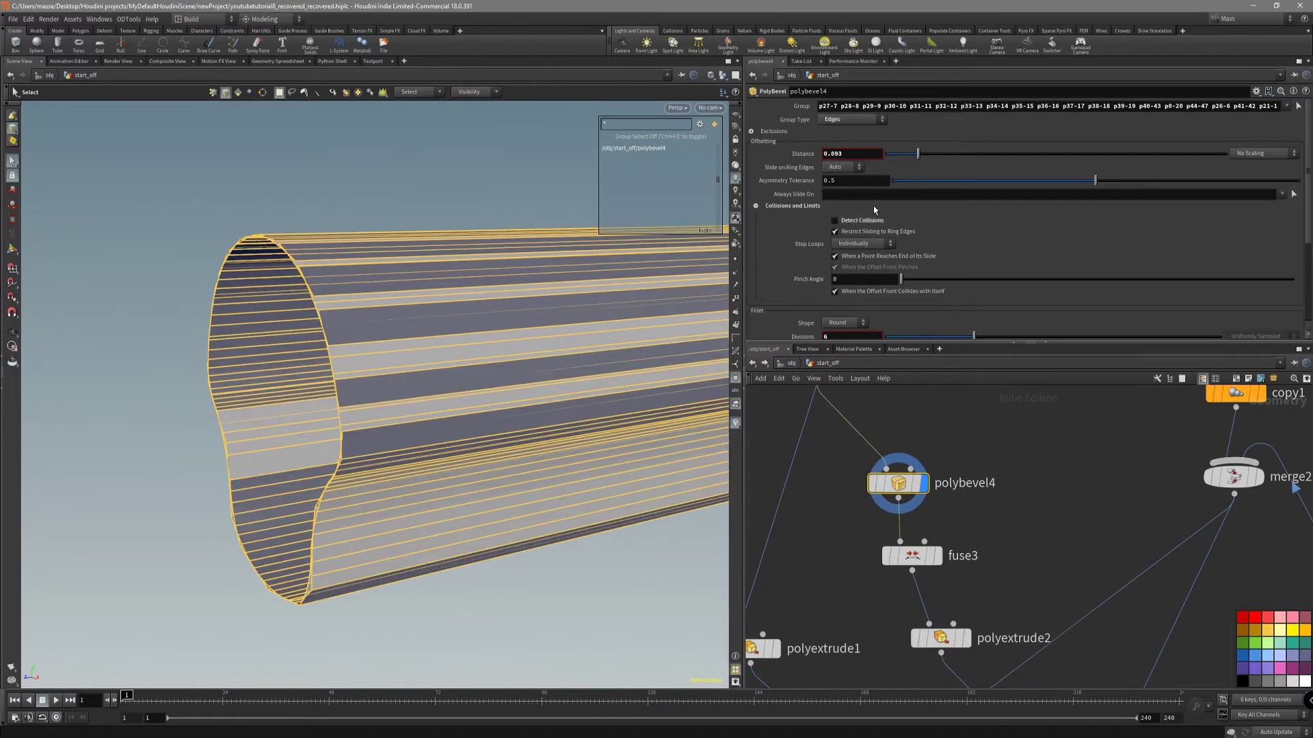
mouse_move(917, 154)
left_mouse_down()
mouse_move(907, 153)
mouse_move(1000, 160)
mouse_move(913, 156)
left_mouse_up()
left_click(865, 223)
Set polybevel4's distance to 0.12 and display the fuse3 node to inspect the fused tube.
left_click(955, 154)
mouse_move(916, 178)
left_mouse_down()
mouse_move(890, 174)
mouse_move(928, 172)
left_mouse_up()
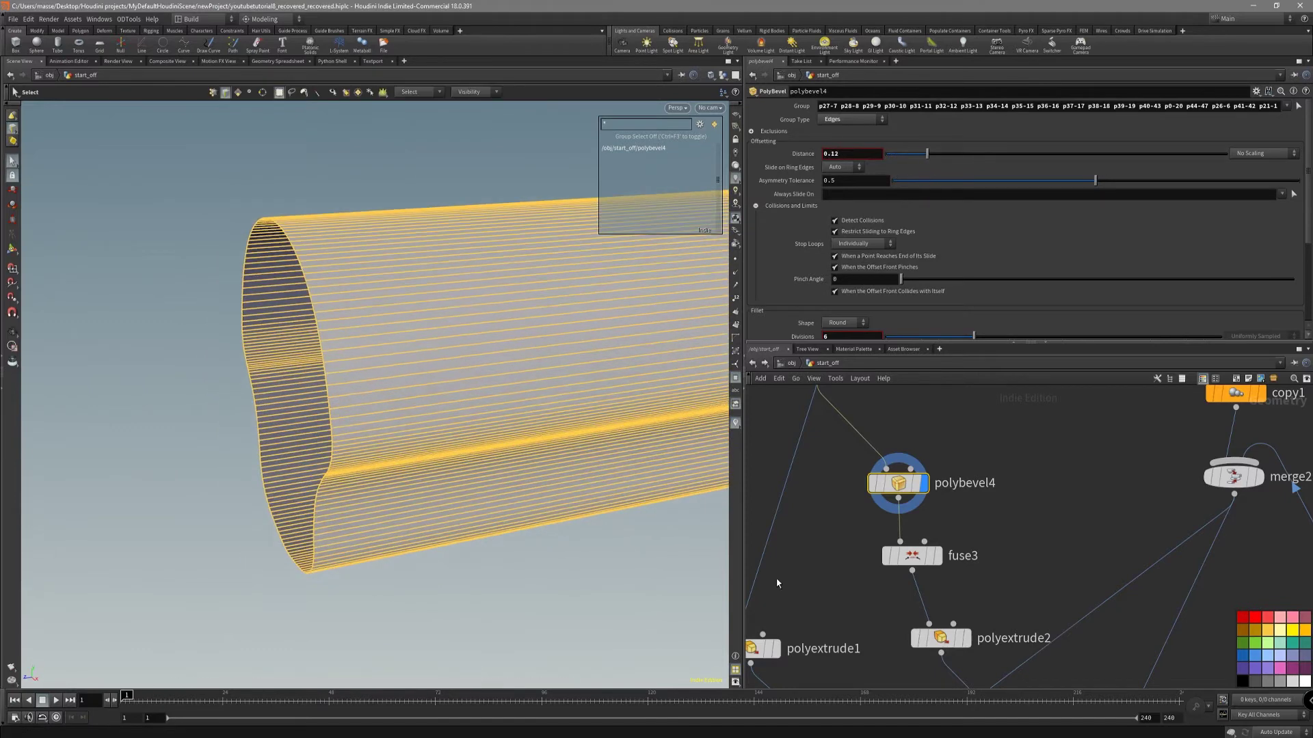
left_click(888, 557)
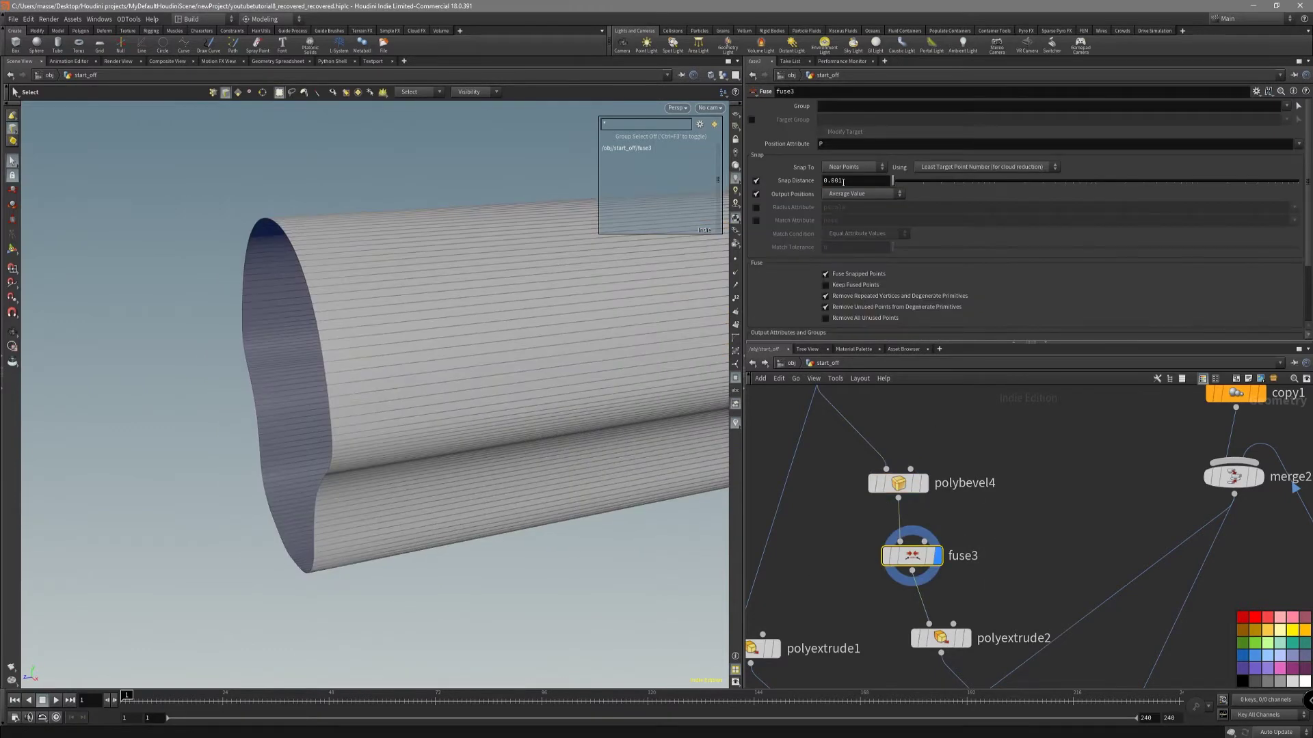
left_click_drag(412, 271, 376, 331, "alt")
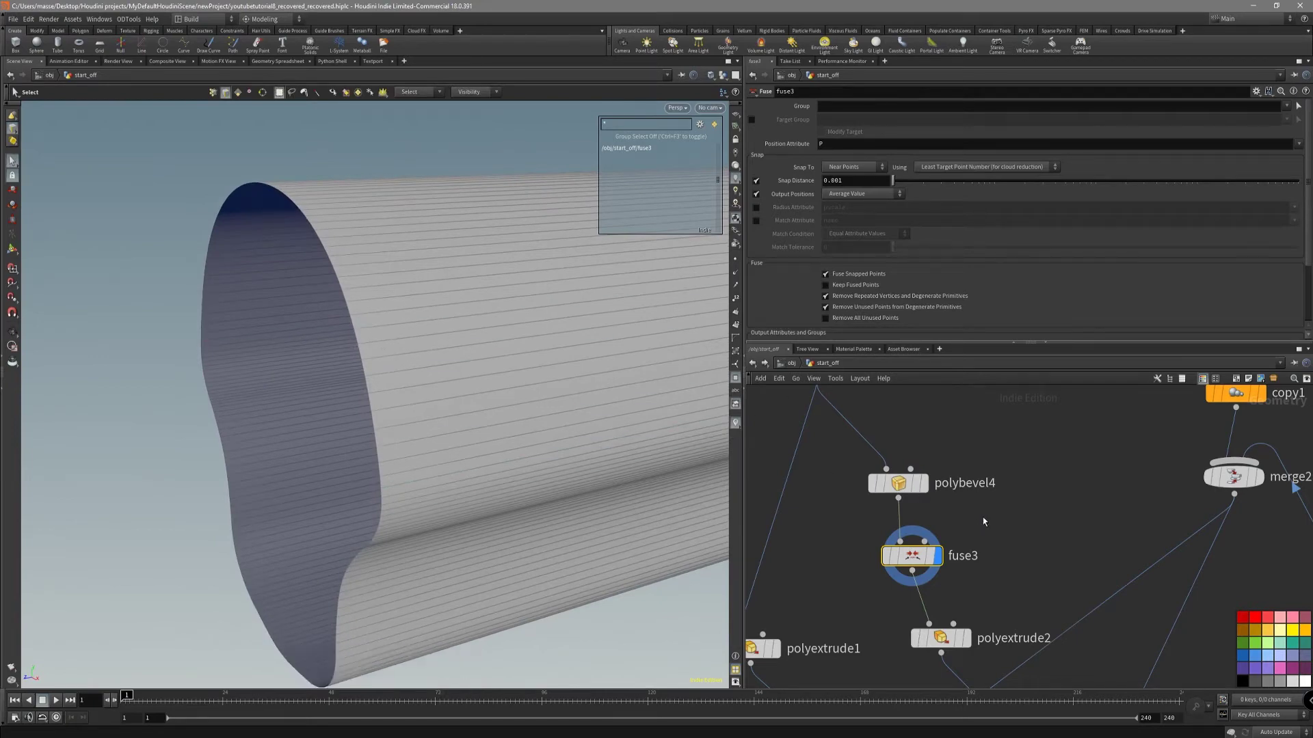
Display polybevel4 and boolean2 in turn to examine the bevelled edges and the low-resolution tube with its holes cut.
left_click(922, 484)
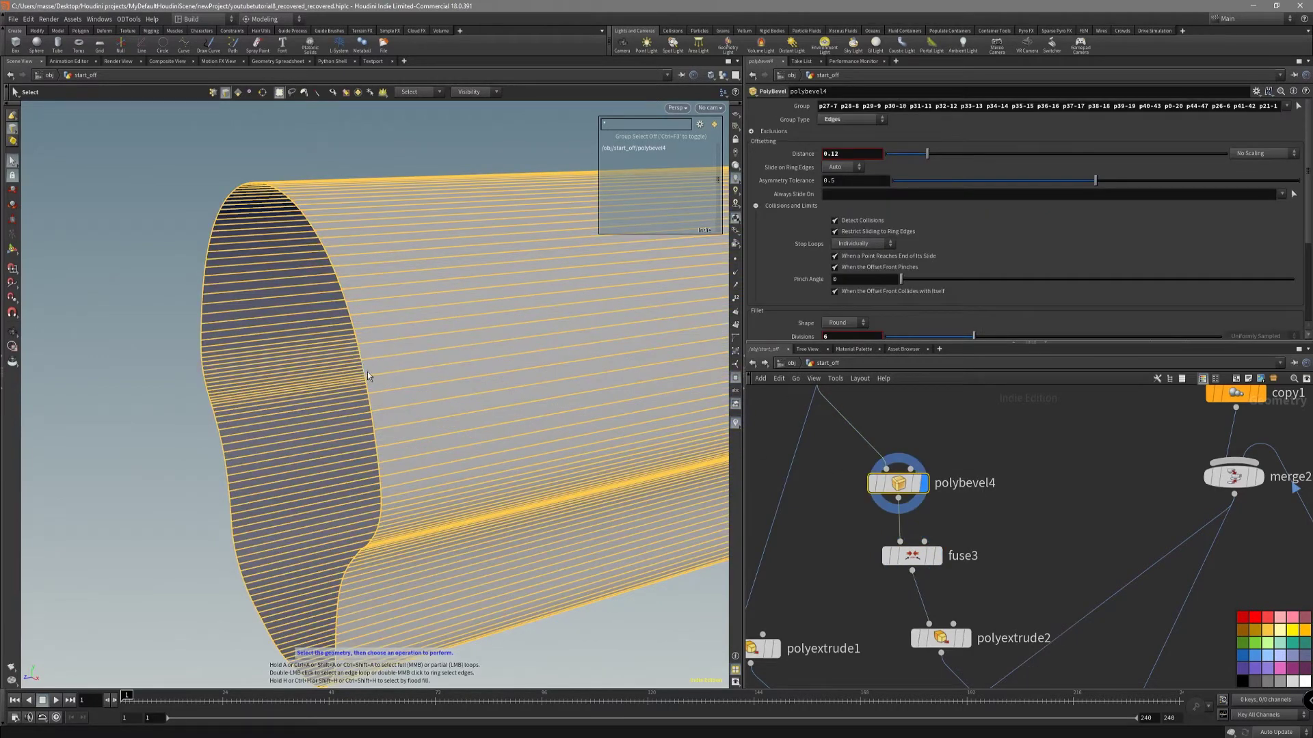
left_click_drag(1017, 597, 914, 652)
key("r")
left_click_drag(557, 439, 659, 448, "alt")
middle_click_drag(865, 600, 861, 431)
scroll(924, 580, "down", 2)
left_click_drag(924, 582, 838, 621)
key("r")
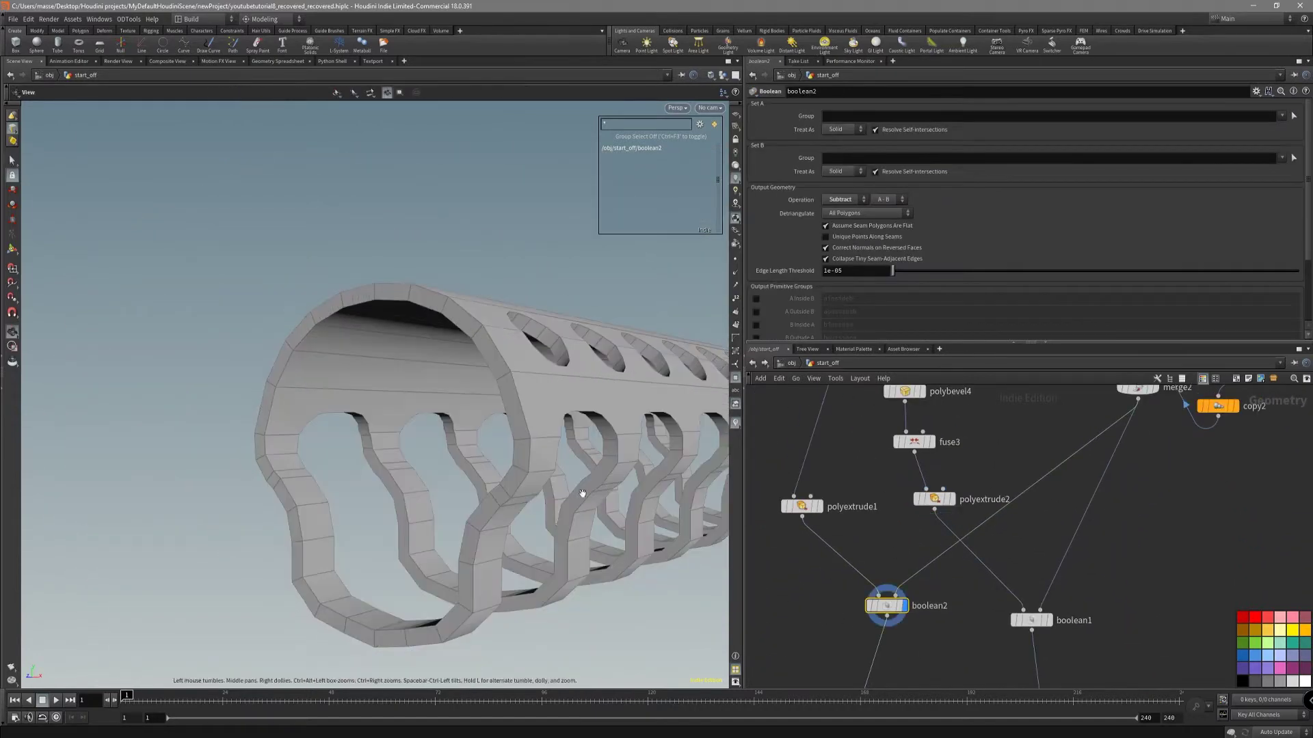
key("shift+w")
left_click_drag(580, 498, 533, 488, "alt")
left_click_drag(630, 505, 539, 435)
Display boolean1 to examine the high-resolution tube with its holes cut.
left_click(1031, 620)
scroll(998, 650, "down", 2)
middle_click_drag(999, 650, 968, 490)
scroll(963, 511, "up", 2)
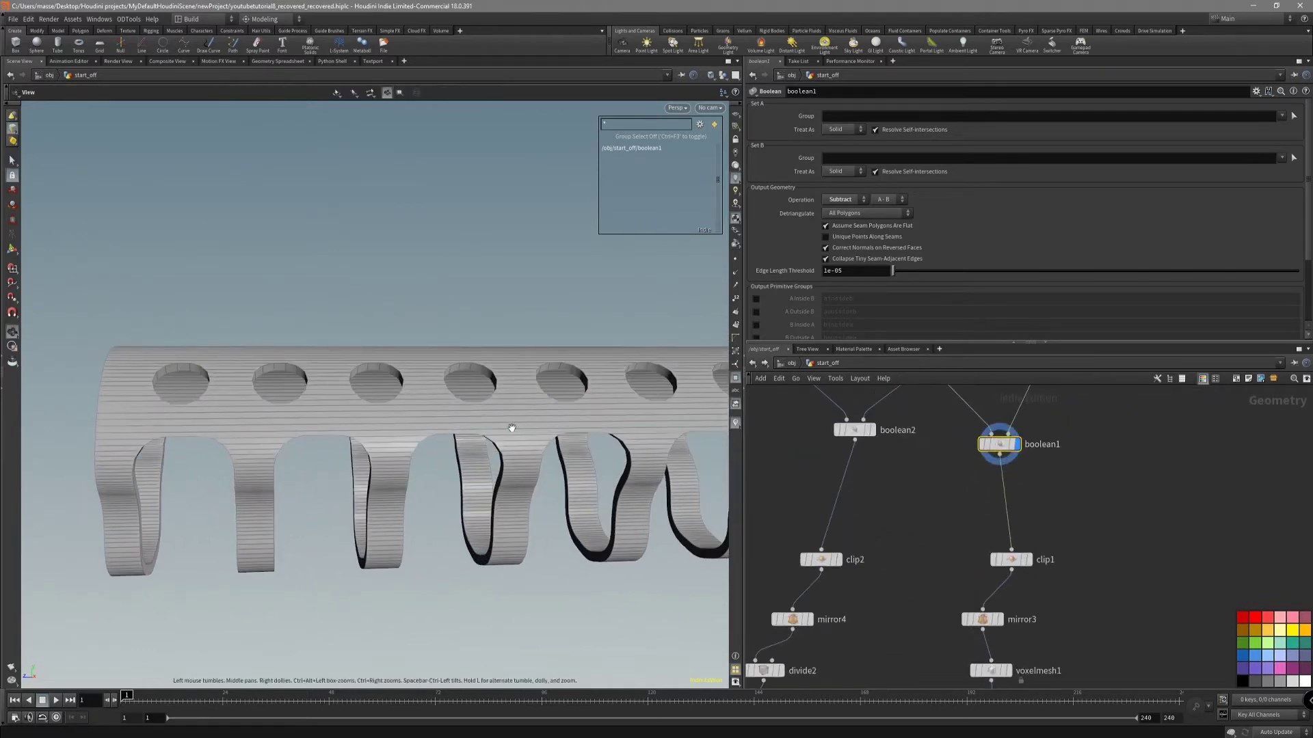
left_click_drag(521, 431, 531, 413)
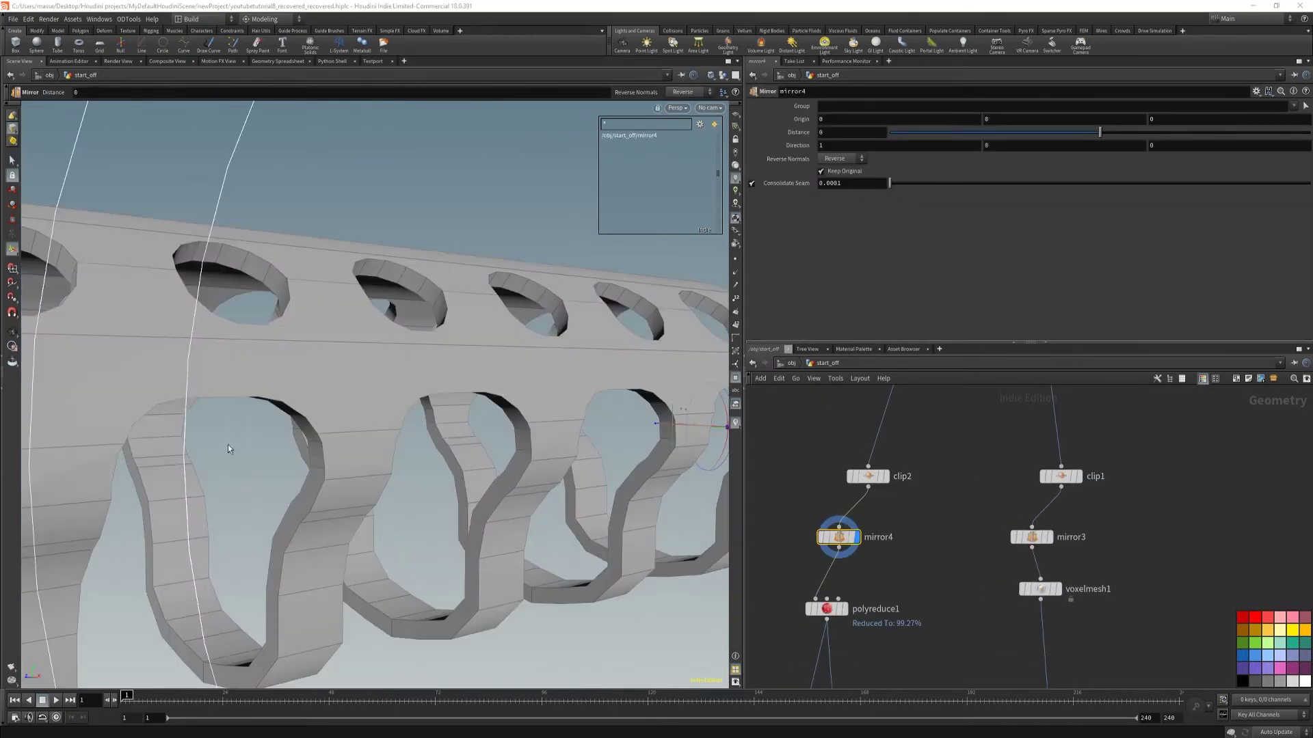
Inspect the mirrored low-resolution tube from mirror4 from several angles.
left_click_drag(581, 540, 540, 437)
key("Return")
middle_click_drag(1141, 541, 1115, 506)
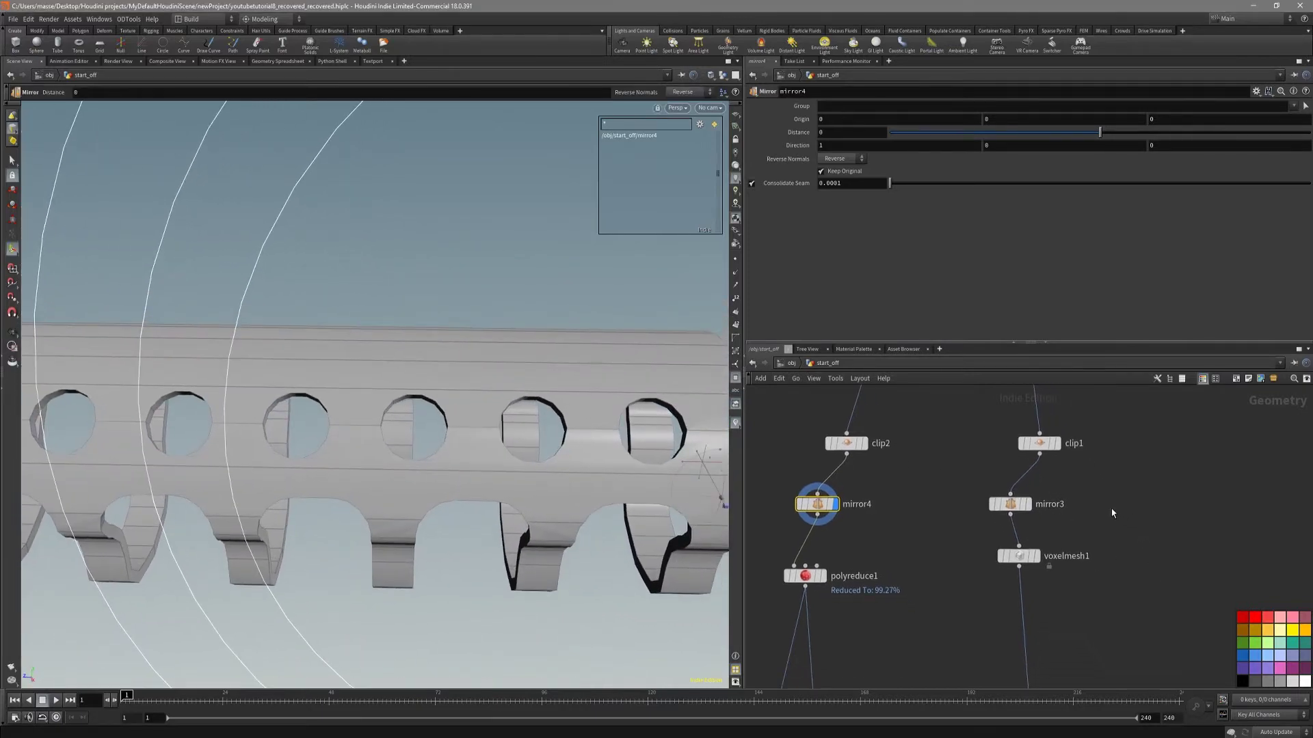
Display mirror3 and voxelmesh1 alternately to compare the high-resolution tube before and after voxel meshing, with and without wireframe.
left_click(1028, 505)
mouse_move(642, 447)
left_mouse_down()
mouse_move(610, 456)
mouse_move(516, 423)
mouse_move(489, 376)
mouse_move(416, 463)
mouse_move(525, 478)
mouse_move(499, 470)
mouse_move(576, 443)
mouse_move(594, 457)
mouse_move(522, 452)
mouse_move(523, 475)
left_mouse_up()
key("shift+w")
key("shift+w")
key("Return")
left_click(1035, 555)
key("shift+w")
left_click(1026, 504)
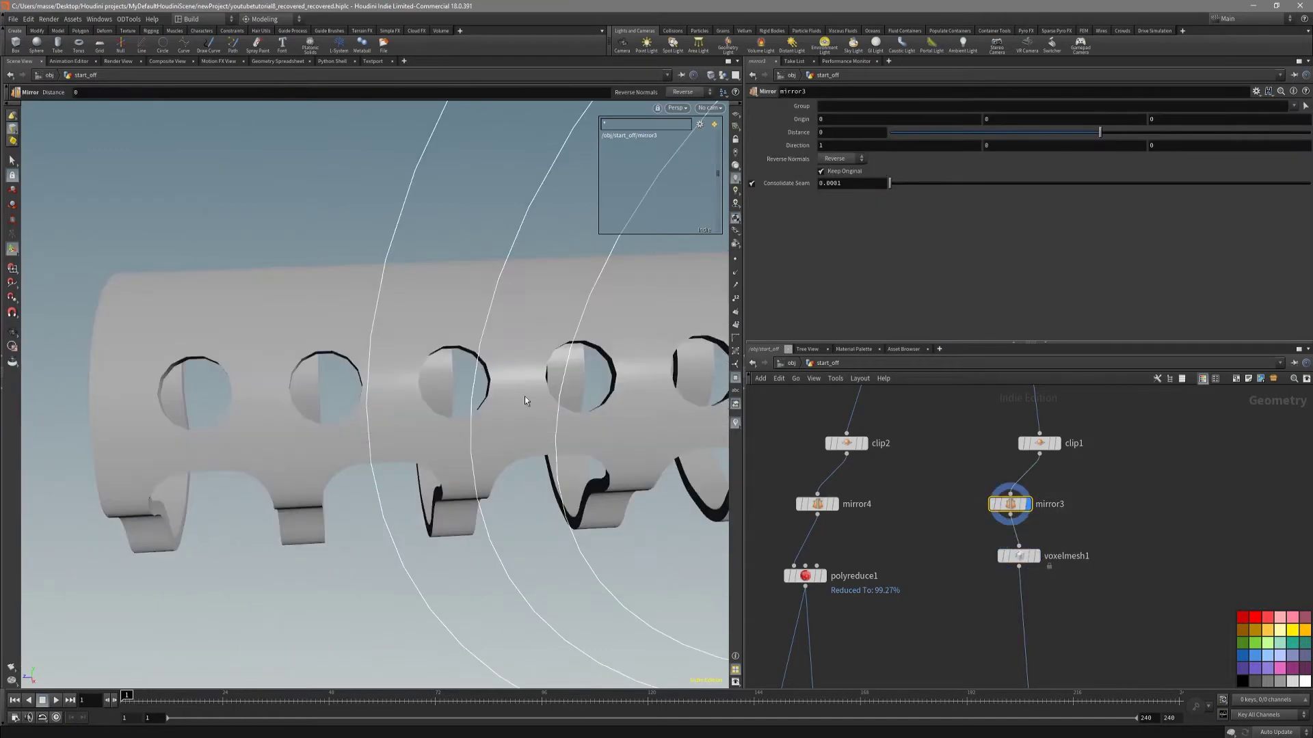
Show voxelmesh1's parameters and display its result to examine the voxel mesh with different shading.
left_click(1018, 555)
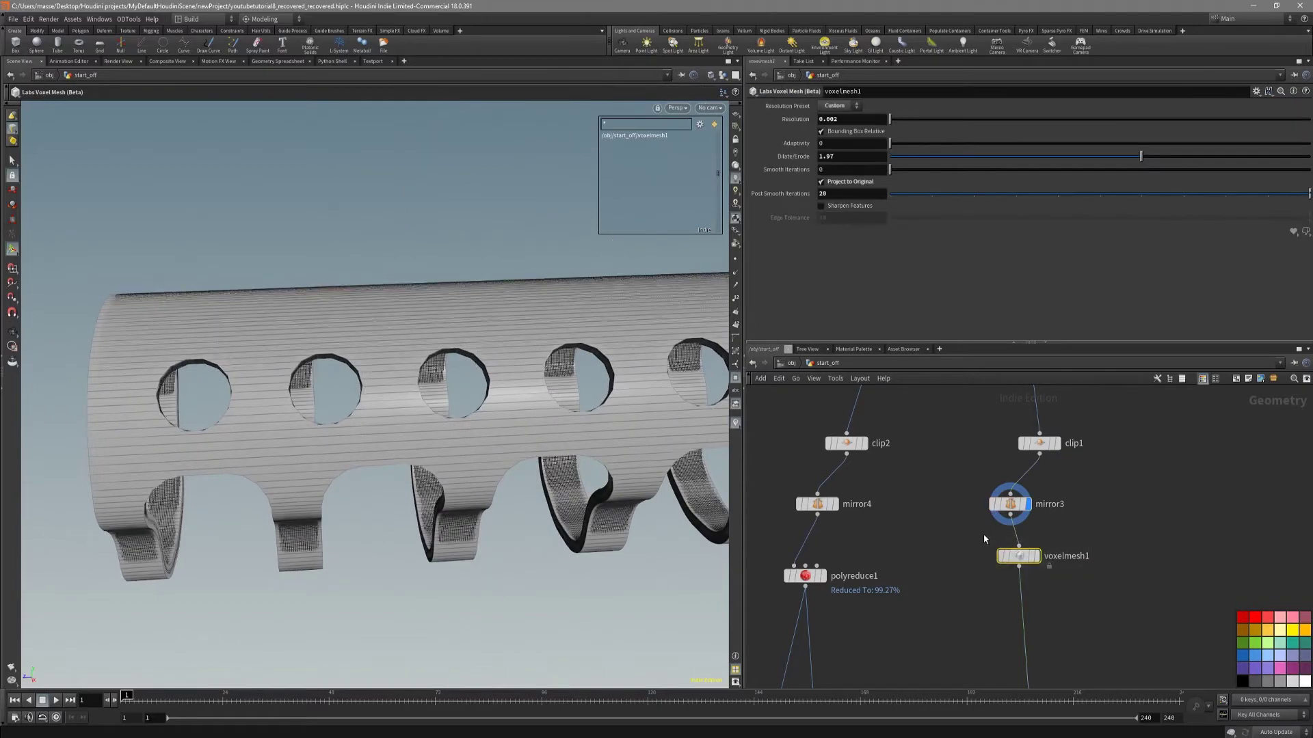
key("shift+w")
mouse_move(527, 367)
left_mouse_down()
mouse_move(530, 417)
mouse_move(476, 423)
mouse_move(556, 389)
mouse_move(506, 396)
mouse_move(506, 502)
mouse_move(459, 463)
mouse_move(425, 478)
mouse_move(463, 414)
mouse_move(404, 387)
mouse_move(372, 335)
mouse_move(374, 348)
left_mouse_up()
key("shift+w")
key("shift+w")
Display mirror4 again and examine the low-resolution tube's faces with and without wireframe.
middle_click_drag(896, 555, 994, 561)
left_click_drag(1020, 519, 876, 495)
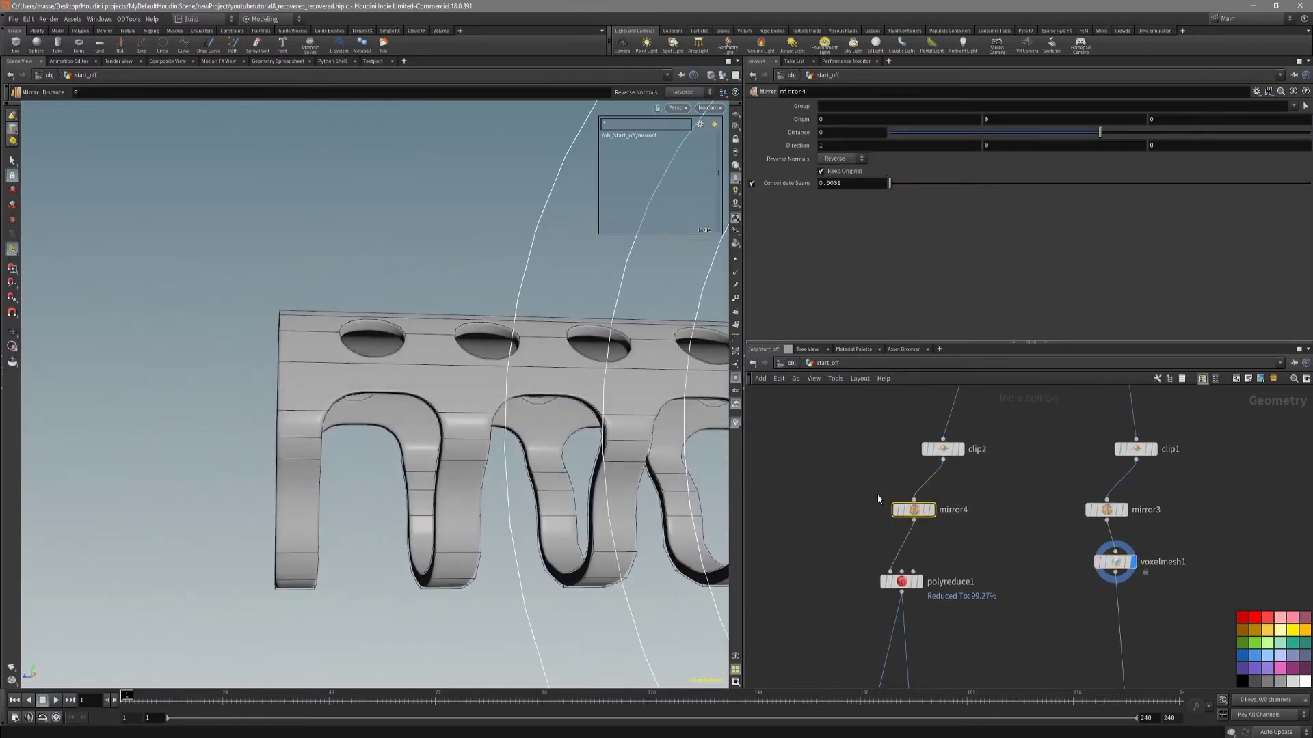
key("r")
left_click_drag(633, 456, 706, 498)
key("Return")
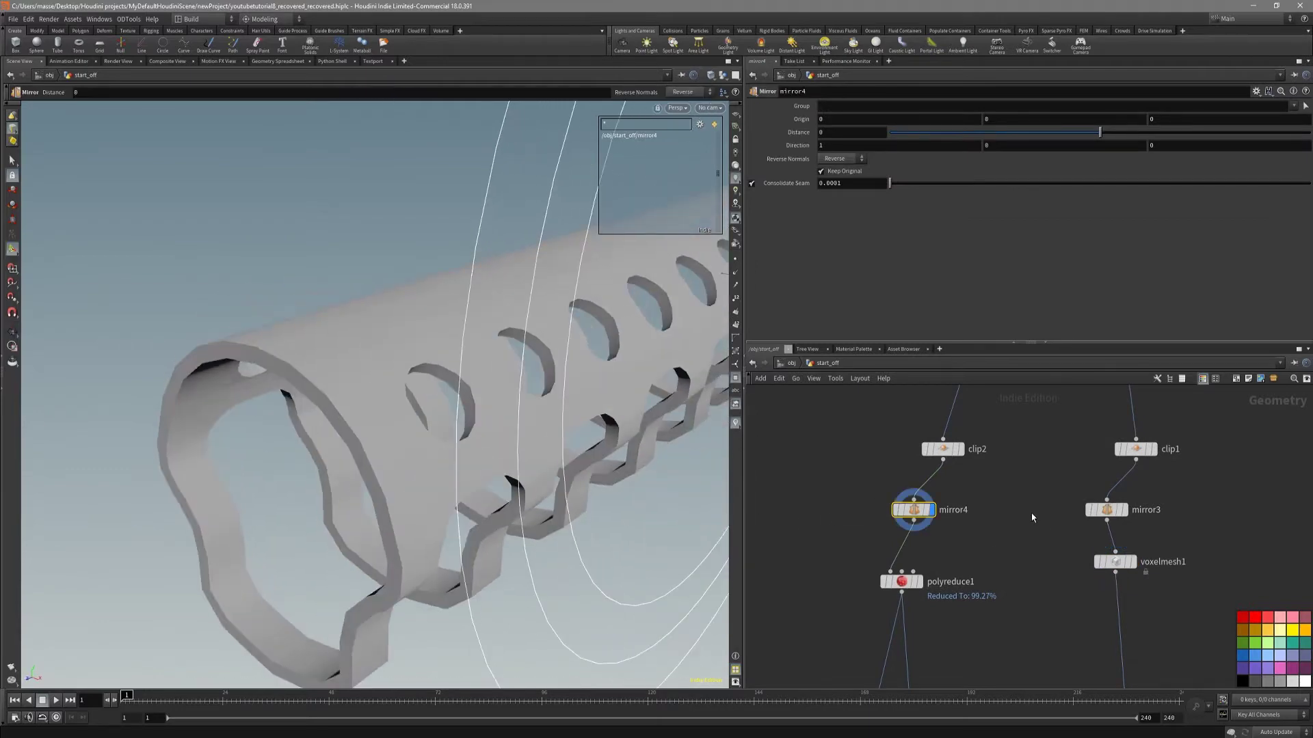
key("Escape")
scroll(408, 335, "down", 3)
left_click_drag(408, 335, 497, 434)
key("shift+w")
Display polyreduce1, test Percent To Keep at 98.2 and 99, and set it to 99.2.
scroll(586, 424, "up", 5)
left_click(901, 581)
key("r")
left_click_drag(676, 477, 650, 416)
key("Return")
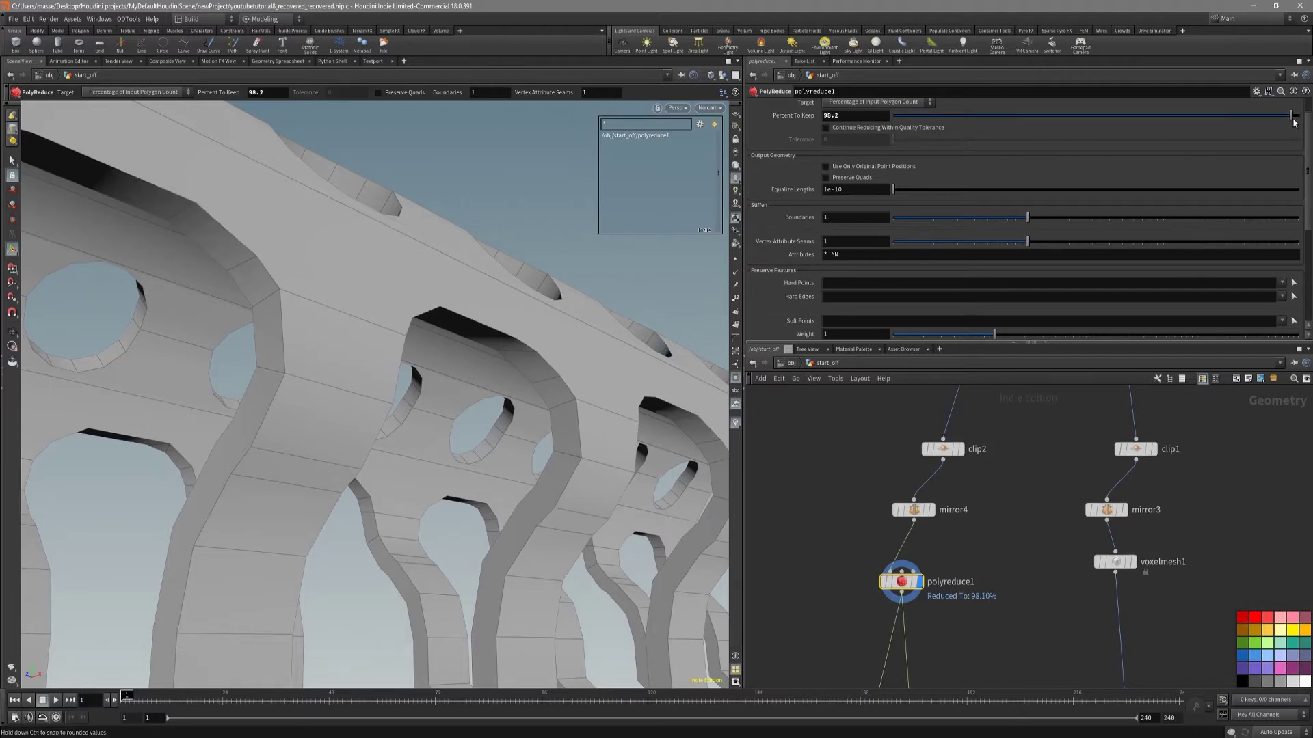
left_click_drag(477, 257, 463, 286)
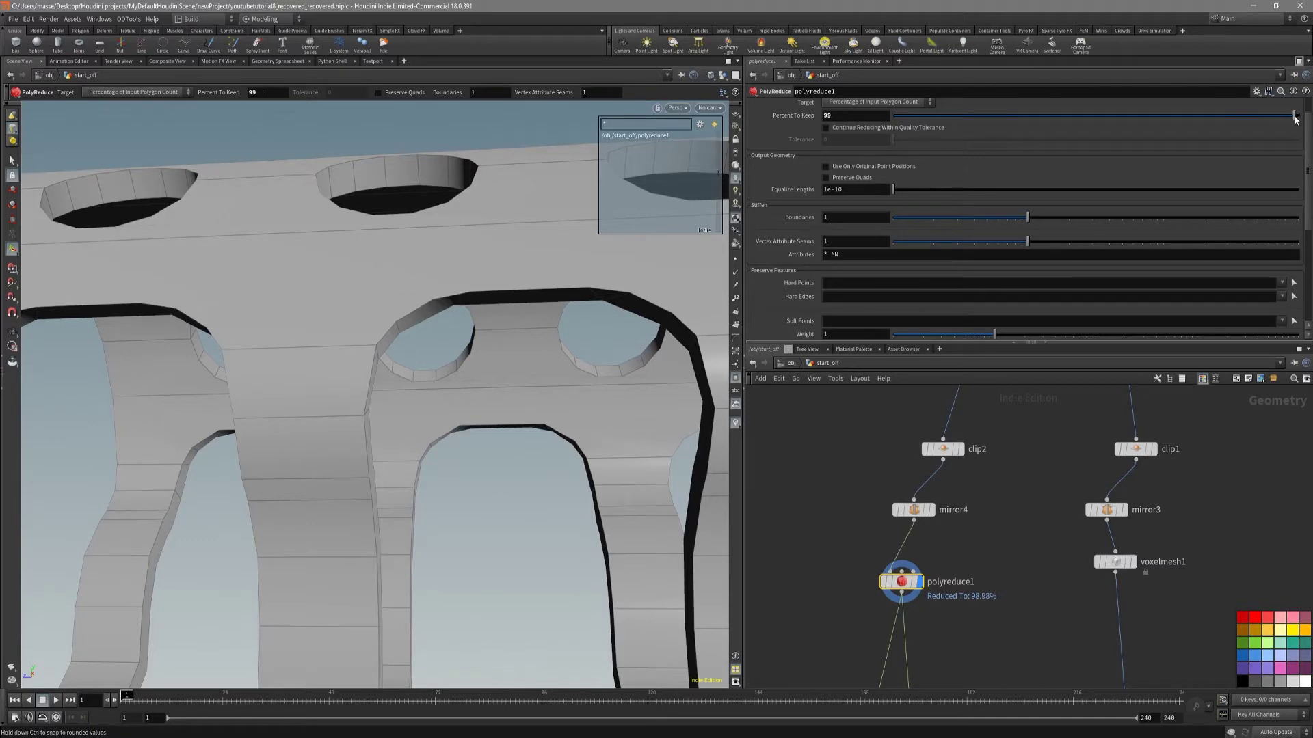
mouse_move(661, 331)
left_mouse_down("alt")
mouse_move(685, 340)
mouse_move(647, 336)
left_mouse_up("alt")
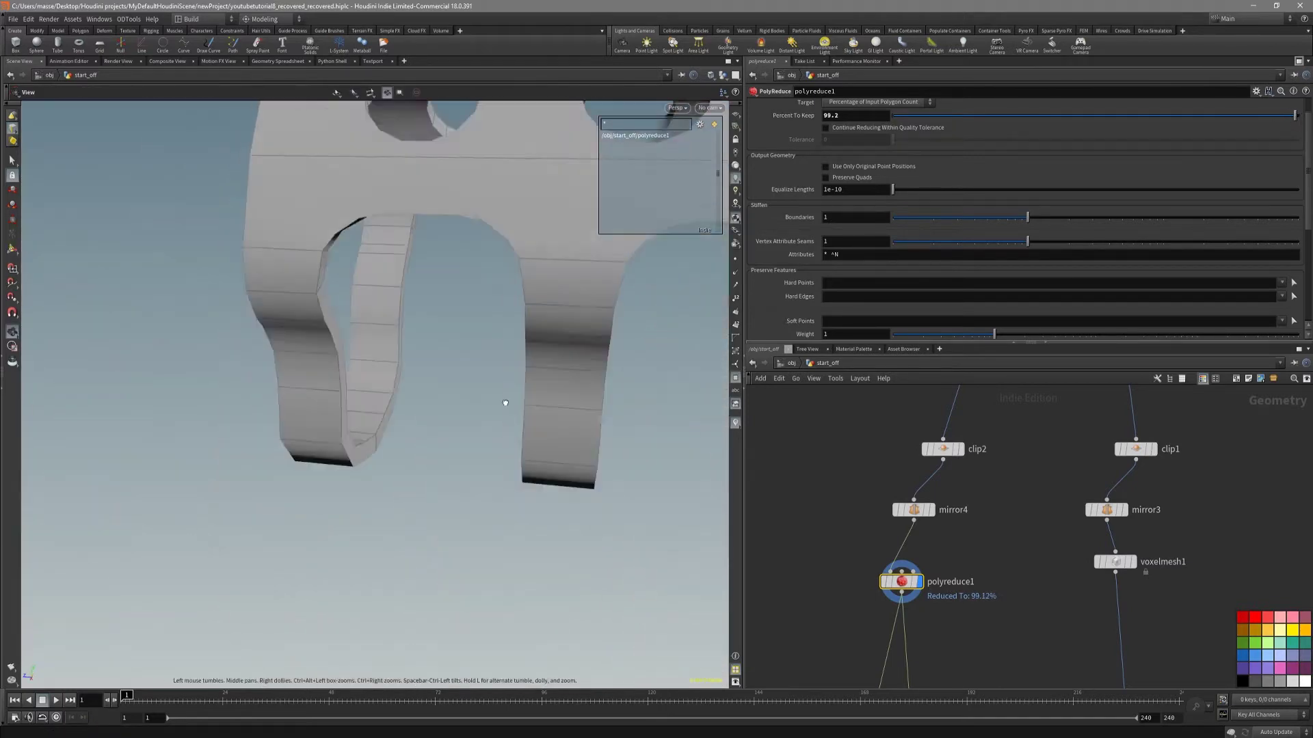
Try polyreduce1 with Percent To Keep at 94.2 and 99, and return it to 99.2.
left_click_drag(504, 402, 506, 311)
key("Return")
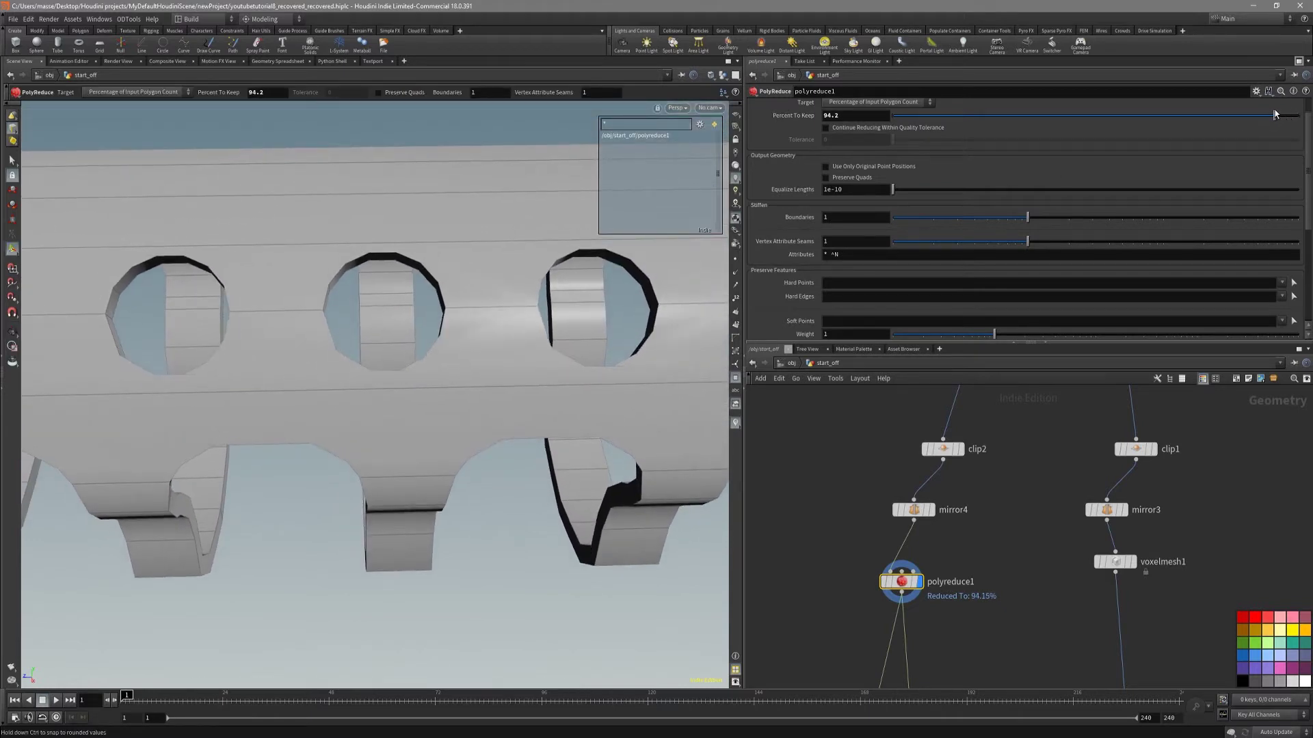
scroll(621, 348, "down", 3)
left_click_drag(621, 349, 239, 410, "alt")
key("Return")
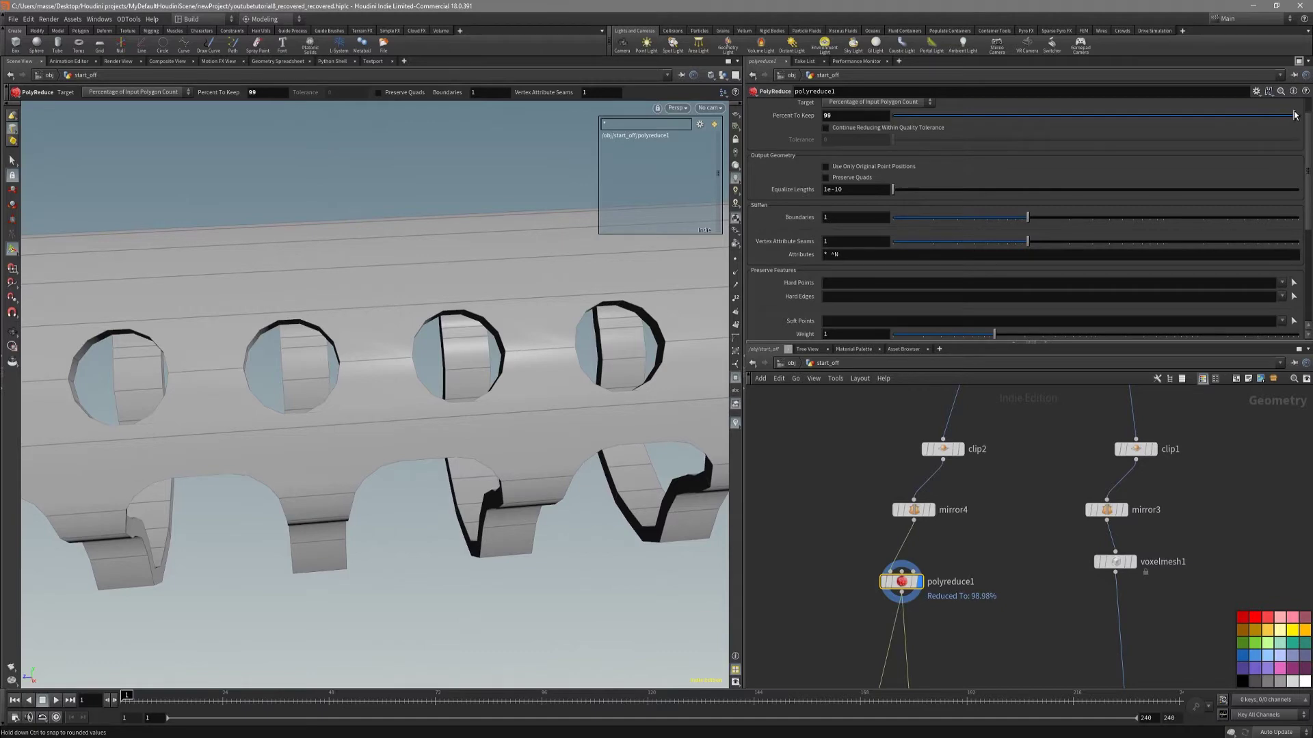
scroll(489, 403, "down", 2)
left_click_drag(489, 403, 314, 489, "alt")
scroll(515, 326, "down", 3)
scroll(977, 618, "down", 1)
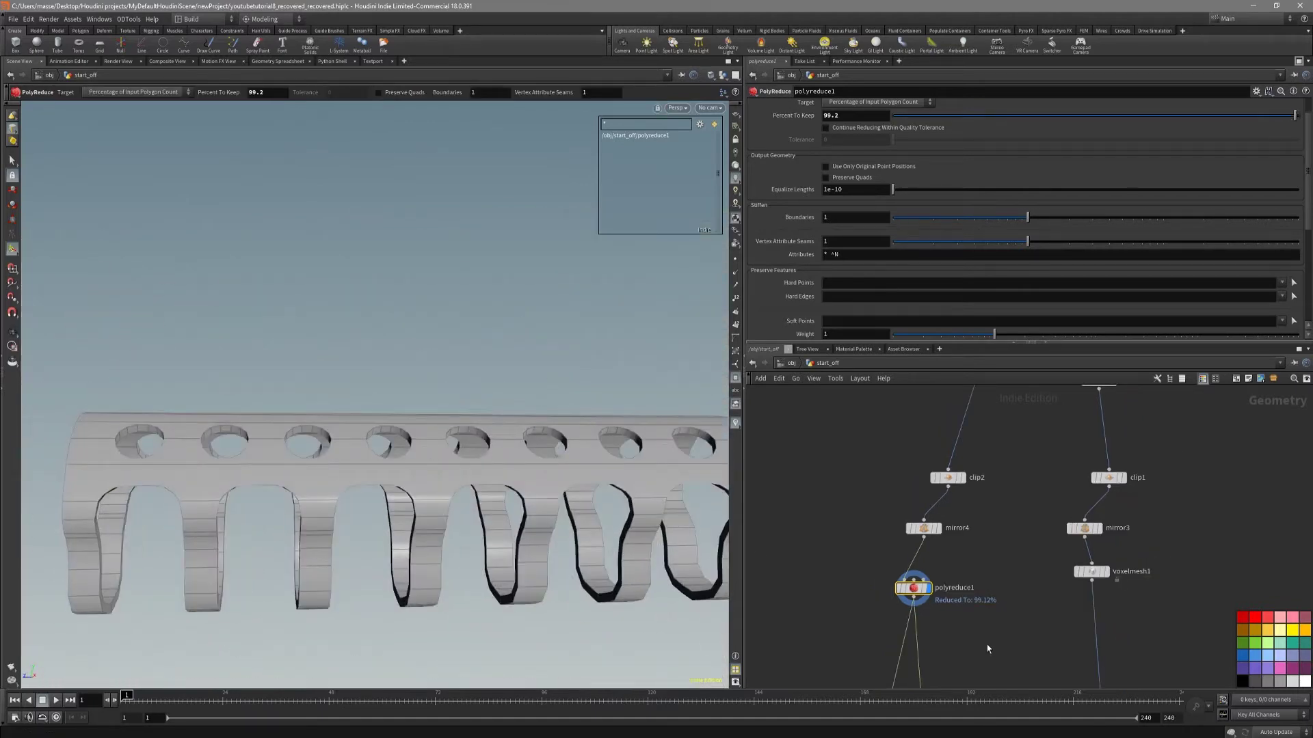
Move the polyreduce1 node slightly lower beneath mirror4 and inspect the reduced tube around its round holes.
middle_click_drag(986, 644, 978, 538)
left_click_drag(905, 482, 922, 506)
left_click_drag(437, 342, 409, 388, "alt")
scroll(405, 400, "up", 4)
mouse_move(484, 425)
left_mouse_down("alt")
mouse_move(527, 433)
mouse_move(495, 448)
left_mouse_up("alt")
scroll(528, 433, "up", 3)
key("shift+w")
key("shift+w")
key("Return")
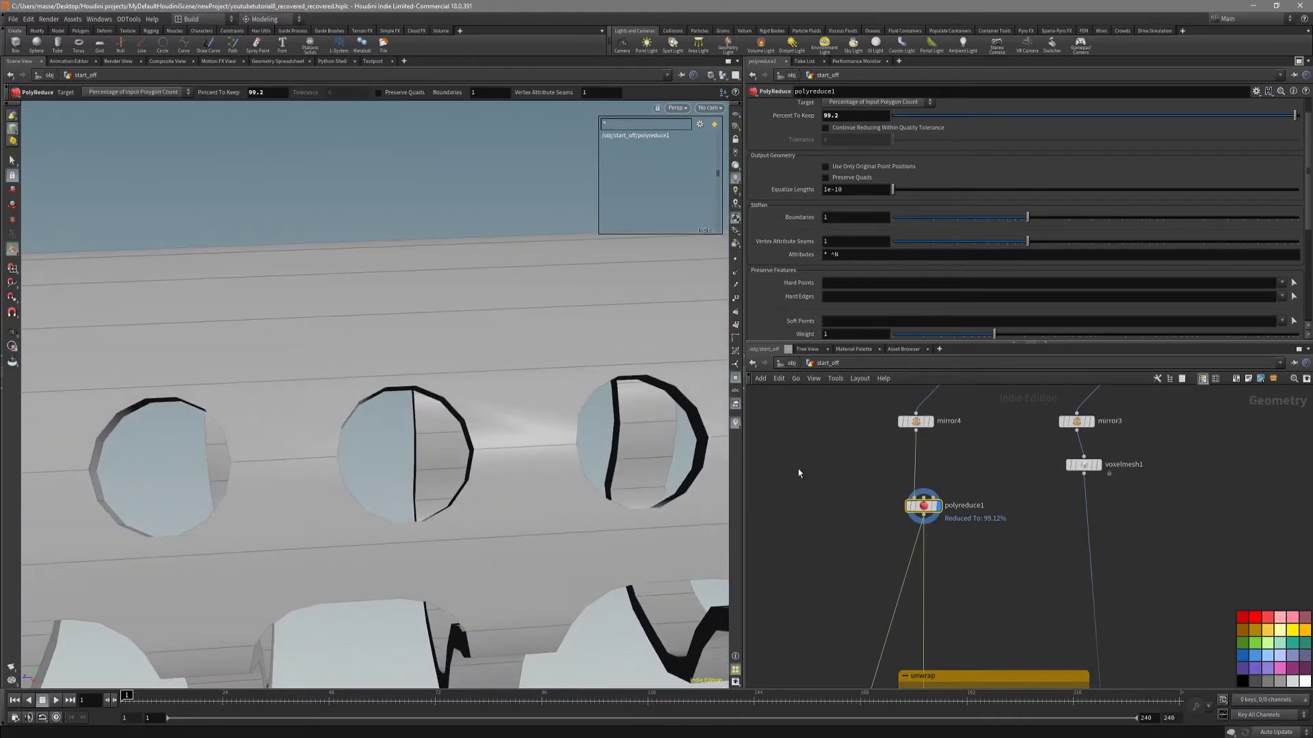
Display merge2 to see the cutting cylinders and adjust tube1's column count, ending at 14.
scroll(834, 481, "down", 2)
middle_click_drag(864, 403, 777, 588)
middle_click_drag(991, 437, 930, 539)
scroll(930, 521, "up", 3)
left_click(948, 476)
left_click_drag(588, 441, 489, 428, "alt")
left_click(1086, 429)
left_click_drag(986, 265, 1098, 265)
left_click_drag(1003, 264, 990, 266)
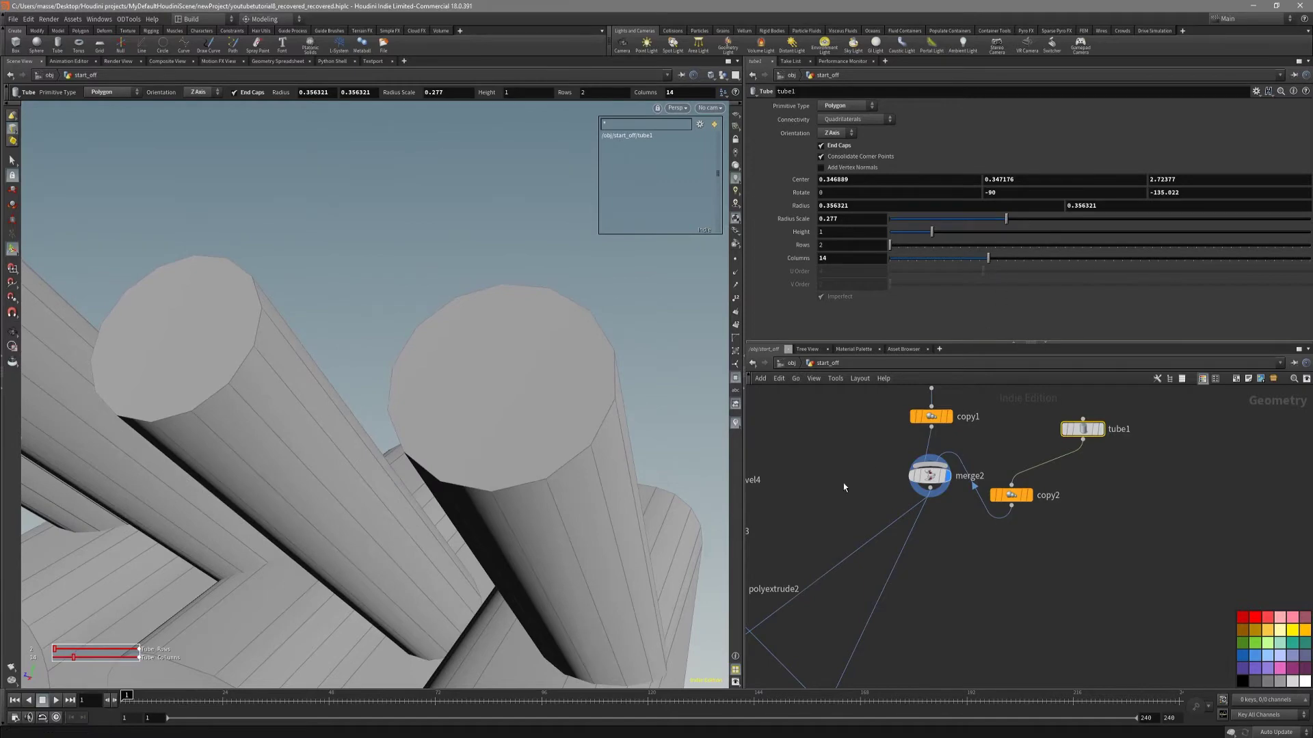
Display boolean2 and mirror4 in turn to check how the cylinders shape the holes in the low-resolution tube.
scroll(825, 507, "down", 2)
middle_click_drag(847, 505, 987, 420)
scroll(909, 568, "up", 3)
left_click(858, 538)
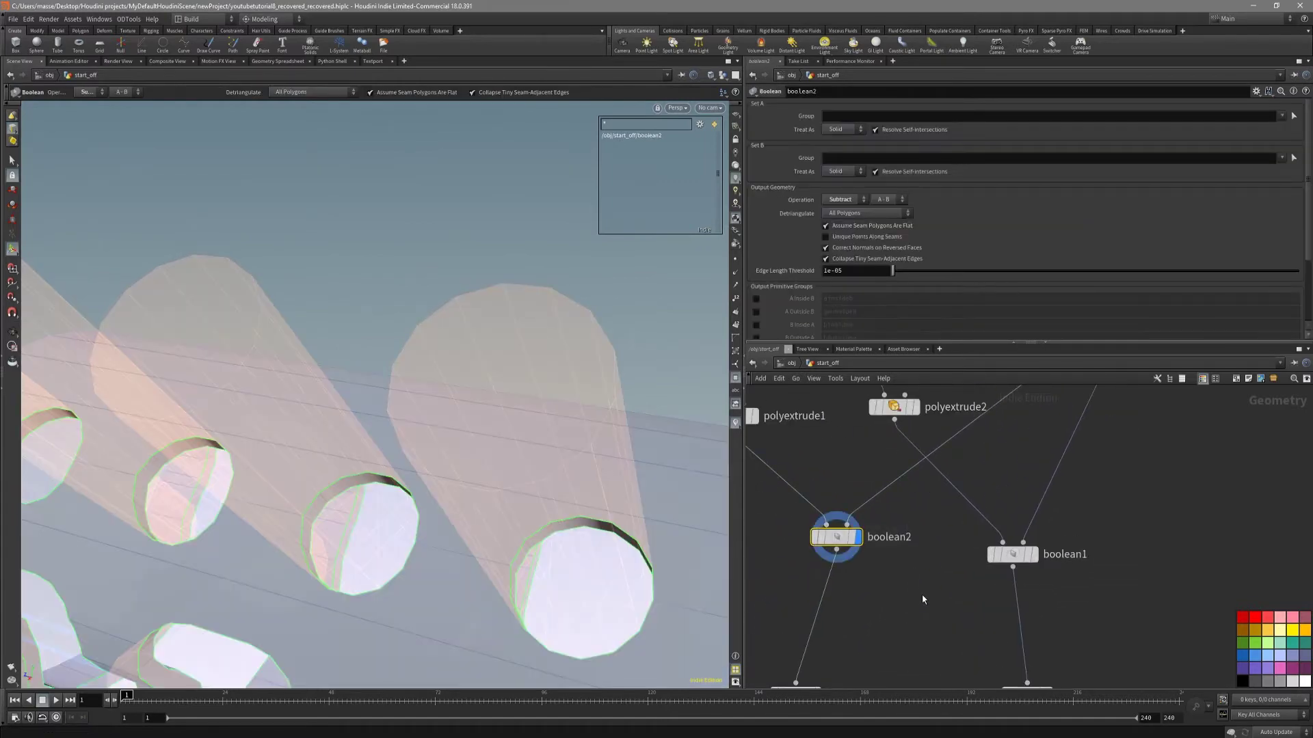
scroll(913, 642, "down", 1)
middle_click_drag(911, 645, 974, 471)
left_click_drag(833, 548, 828, 548)
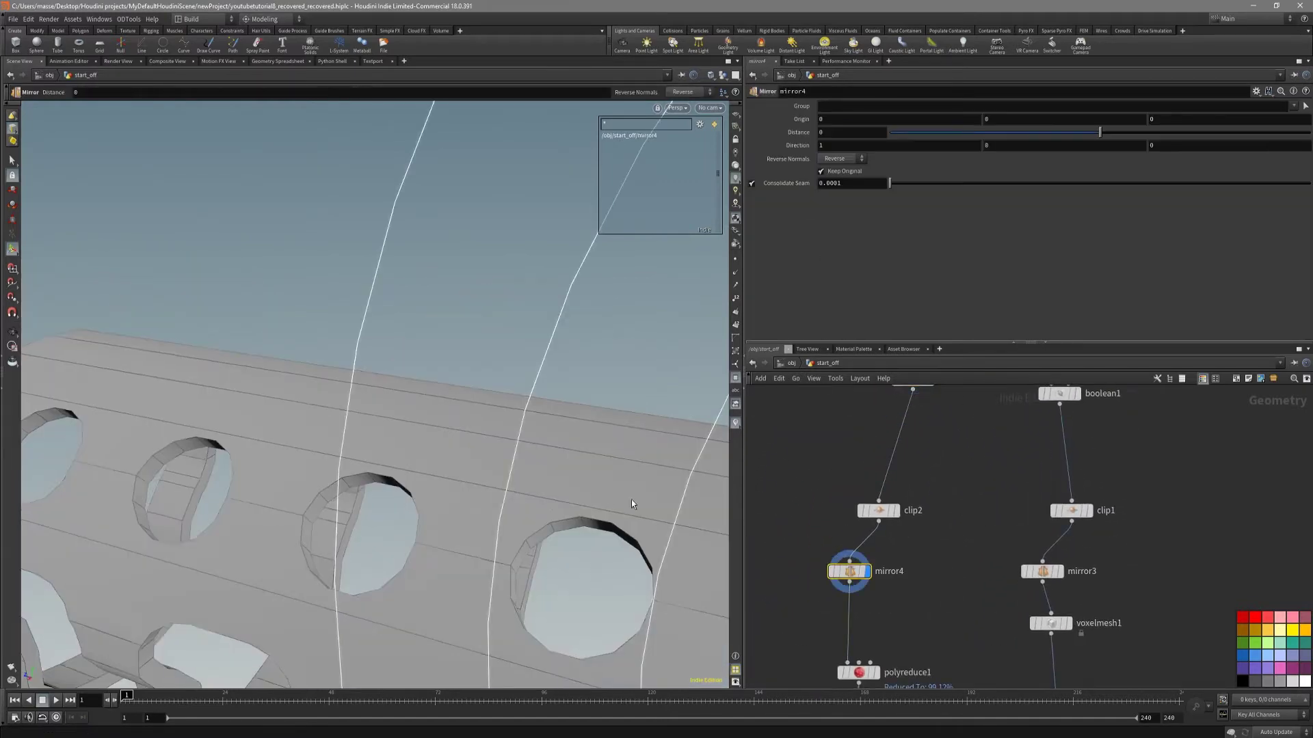
left_click_drag(589, 489, 666, 494, "alt")
Display polyreduce1 and examine the reduced tube with and without wireframe near the unwrap stage.
middle_click_drag(957, 597, 994, 460)
left_click_drag(972, 485, 833, 530)
left_click_drag(482, 527, 504, 469)
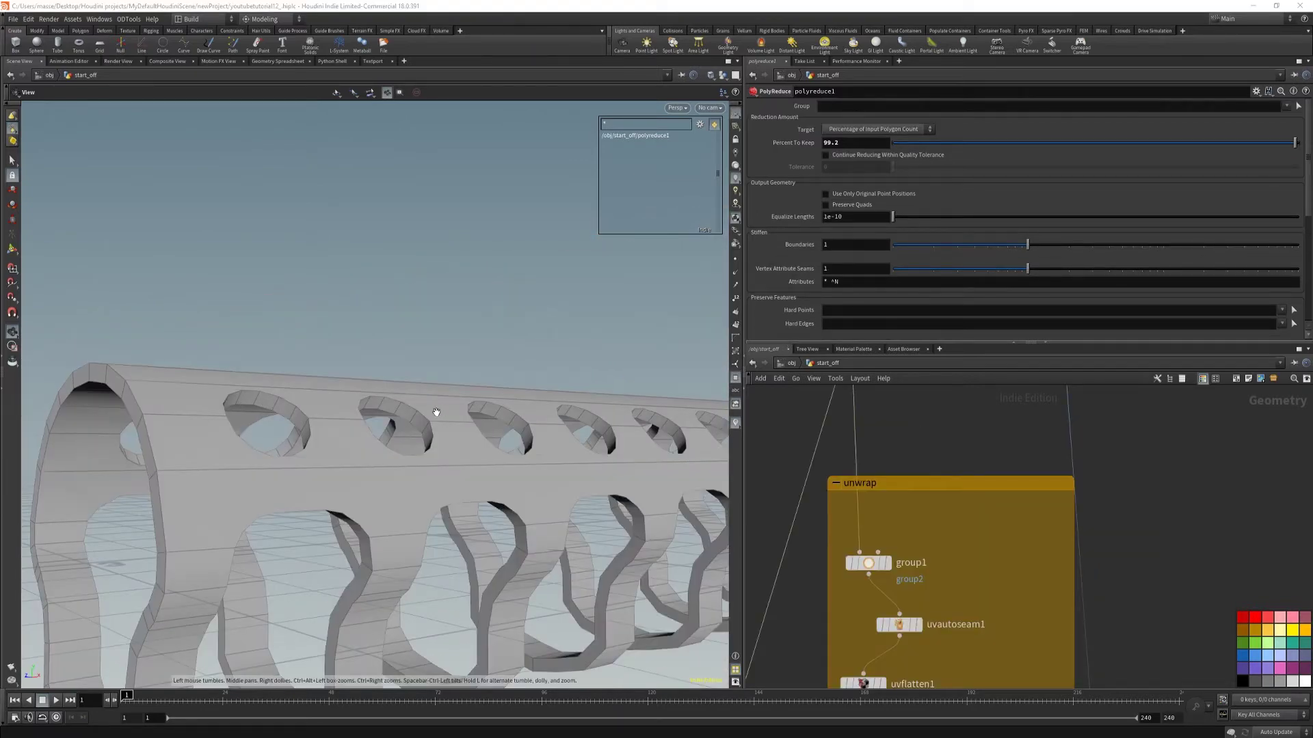
mouse_move(435, 411)
left_mouse_down()
mouse_move(411, 478)
mouse_move(536, 463)
mouse_move(369, 464)
mouse_move(235, 378)
mouse_move(388, 478)
mouse_move(367, 460)
mouse_move(307, 454)
mouse_move(486, 481)
mouse_move(469, 454)
mouse_move(478, 430)
mouse_move(504, 463)
mouse_move(458, 478)
mouse_move(448, 465)
left_mouse_up()
key("shift+w")
key("shift+w")
key("shift+w")
left_click_drag(406, 397, 343, 400)
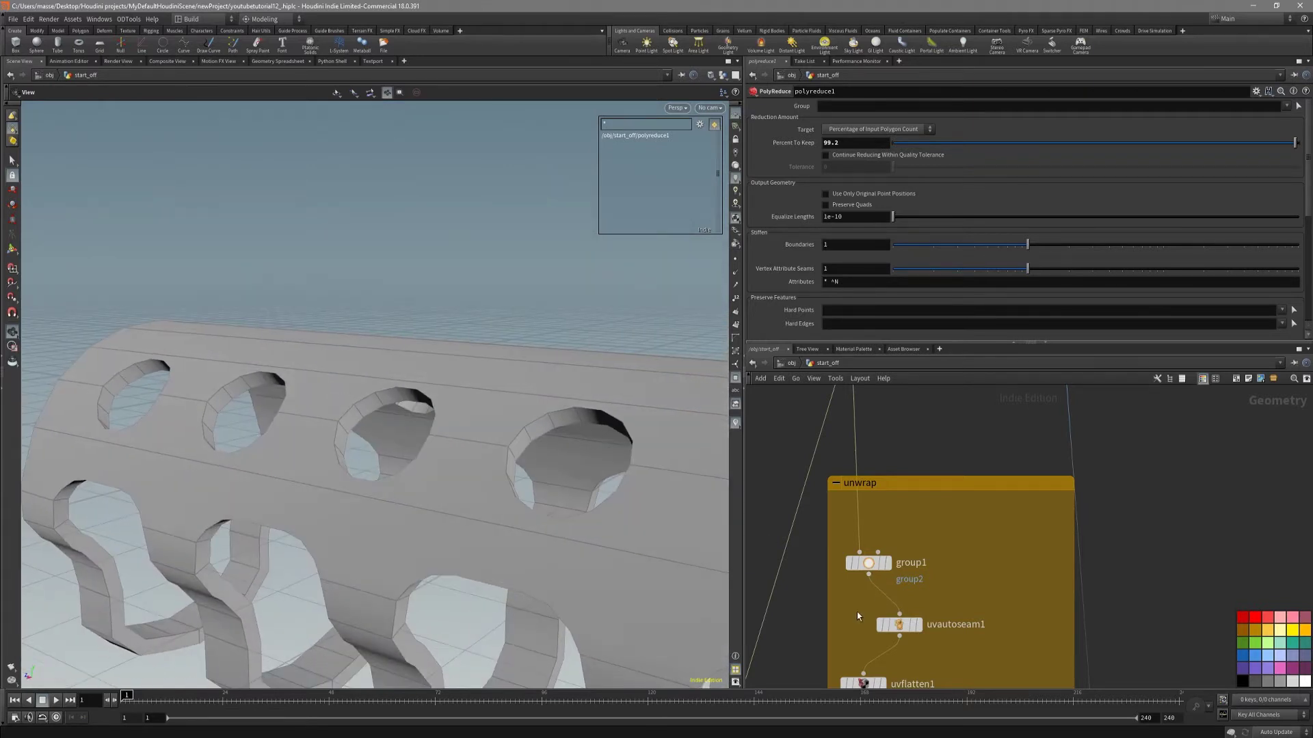
Display the autouv1 node, move it up beside the unwrap group, and show its result in the UV view.
scroll(857, 614, "down", 3)
middle_click_drag(820, 677, 873, 598)
scroll(875, 599, "up", 2)
left_click(812, 637)
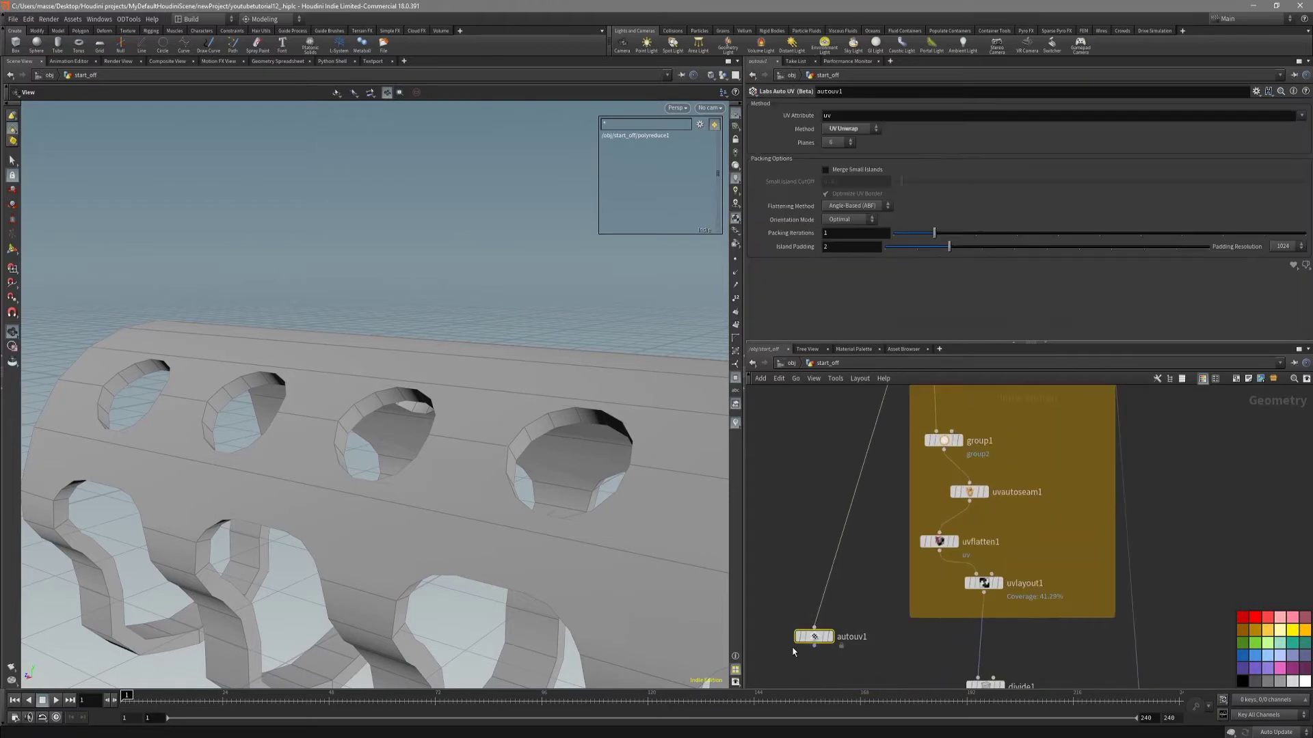
scroll(848, 635, "up", 2)
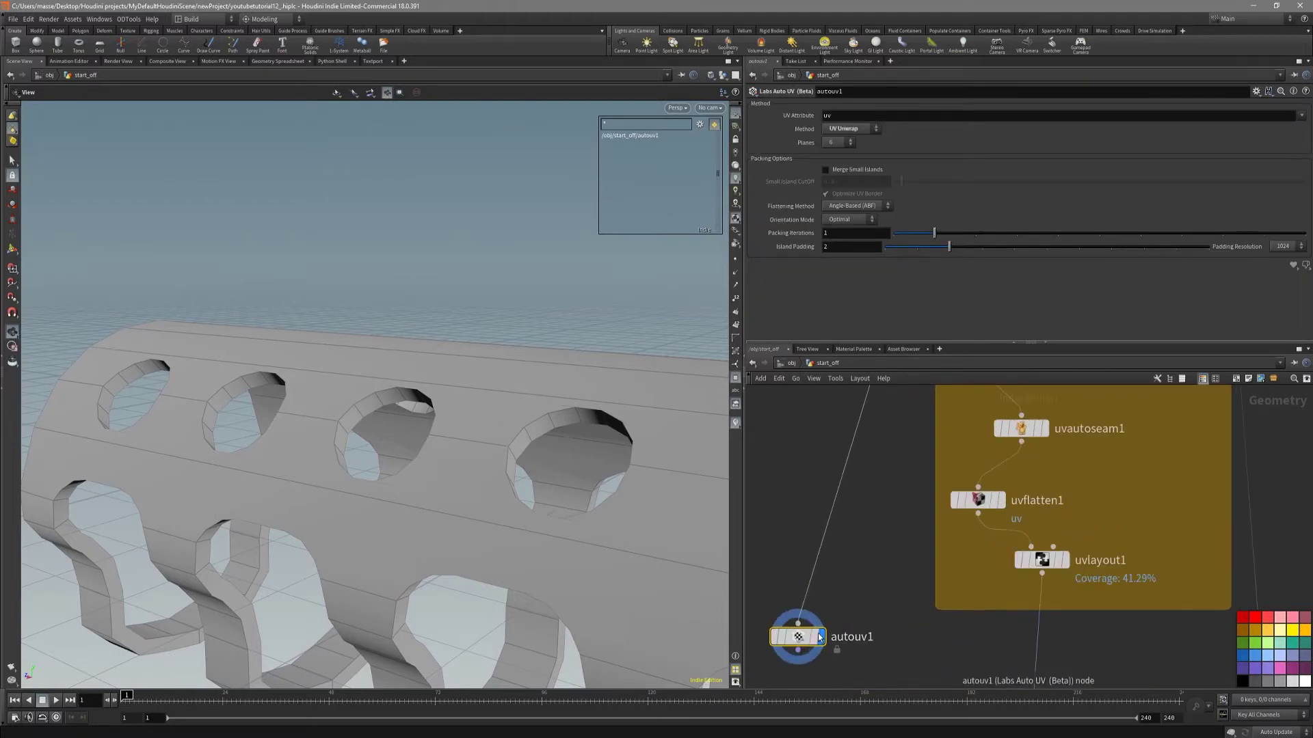
left_click_drag(817, 638, 855, 581)
key("space+5")
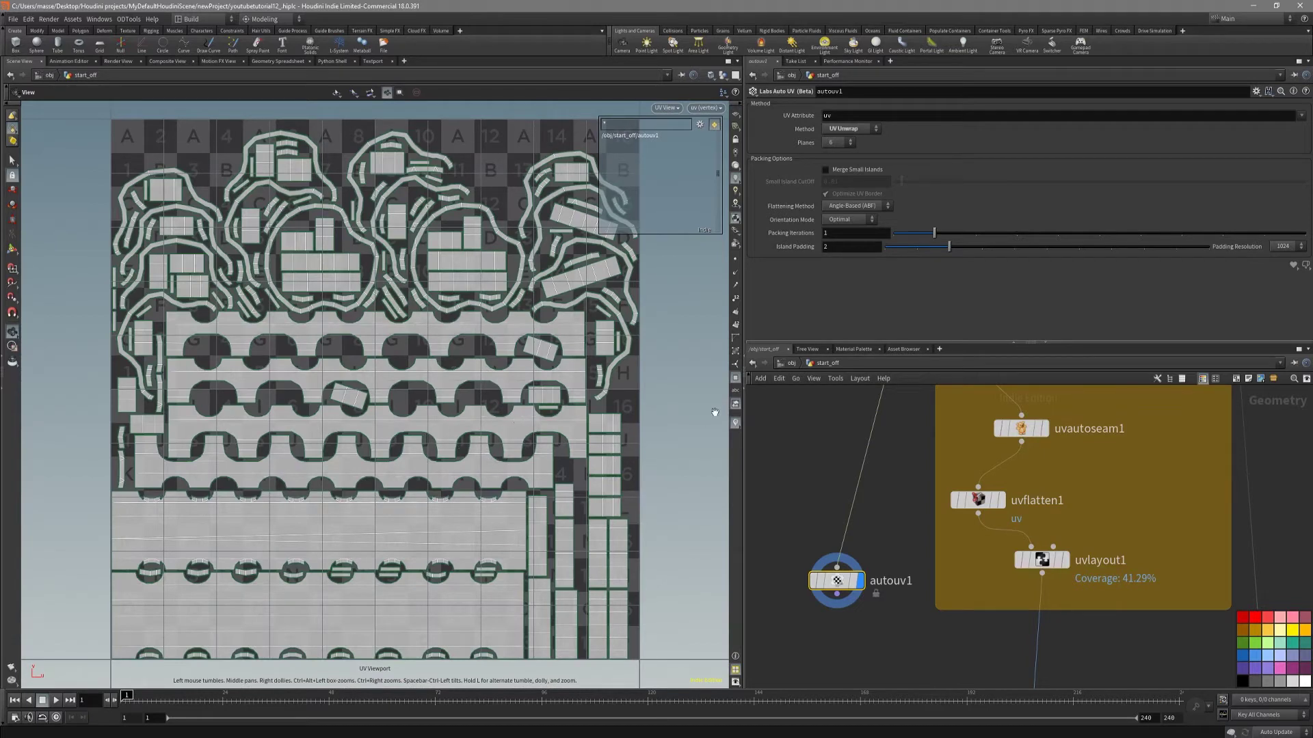
Look through the list of available tool shelves.
left_click(460, 31)
mouse_move(482, 69)
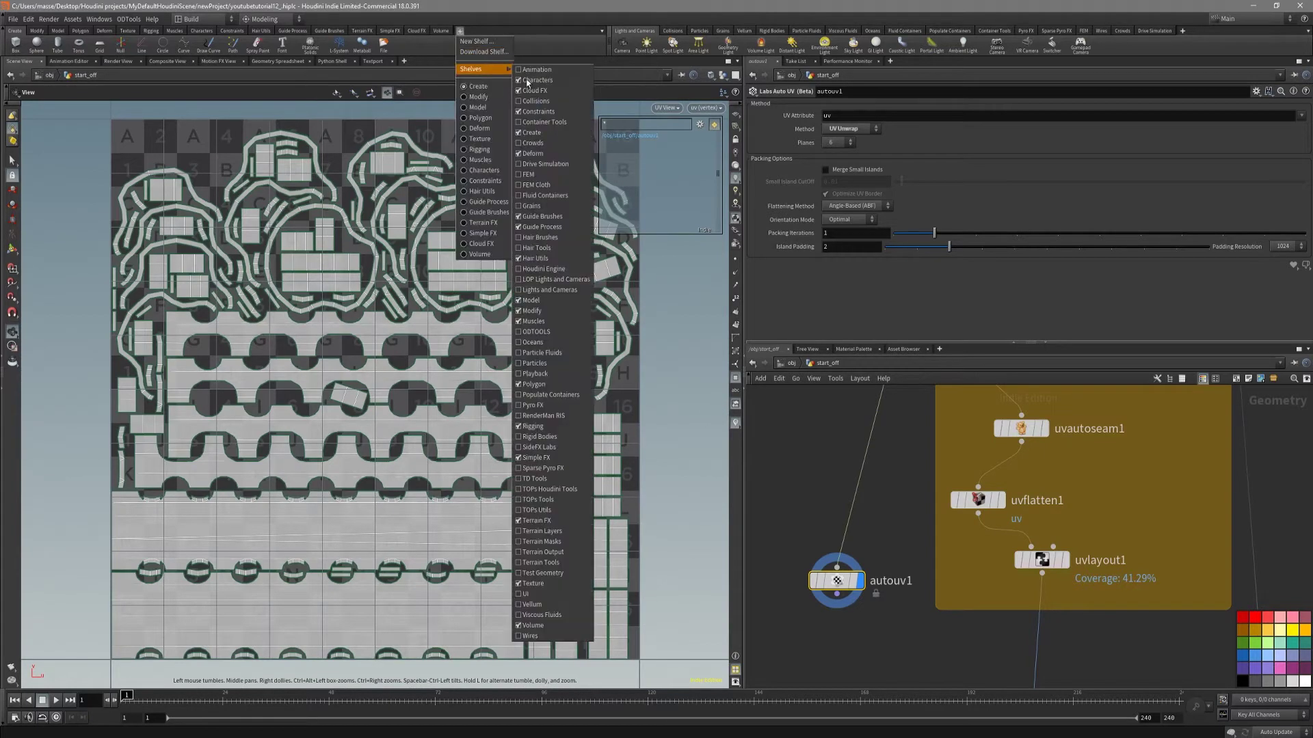
left_click(687, 413)
Examine autouv1's UV islands up close for overlaps between the hole walls and the tube's outer strips.
scroll(380, 407, "up", 4)
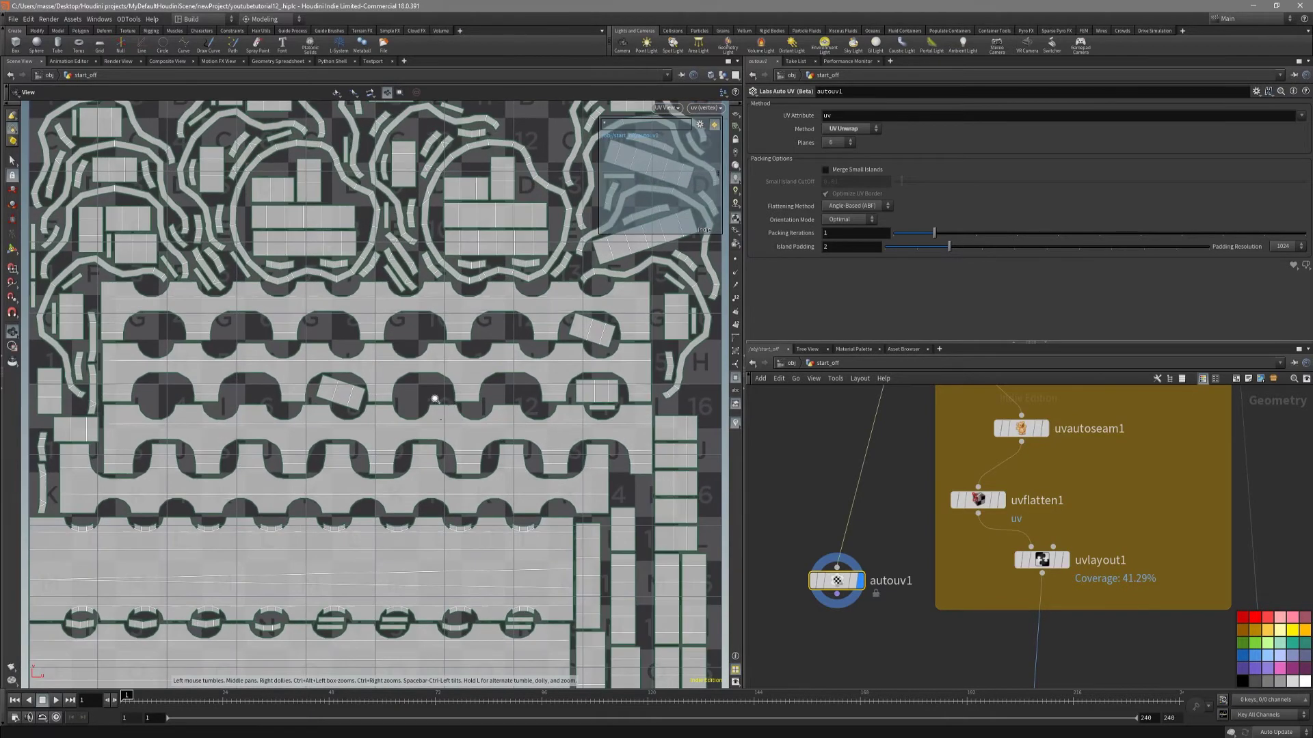
scroll(418, 420, "up", 8)
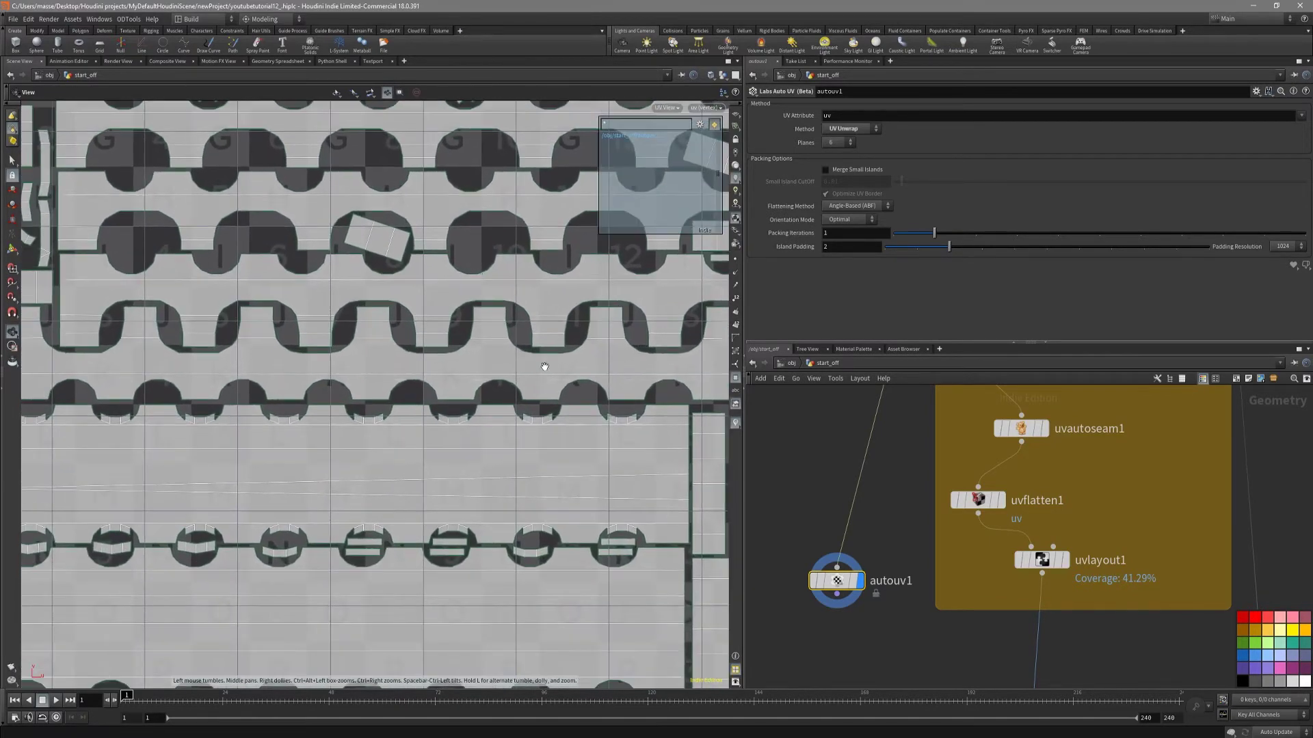
key("s")
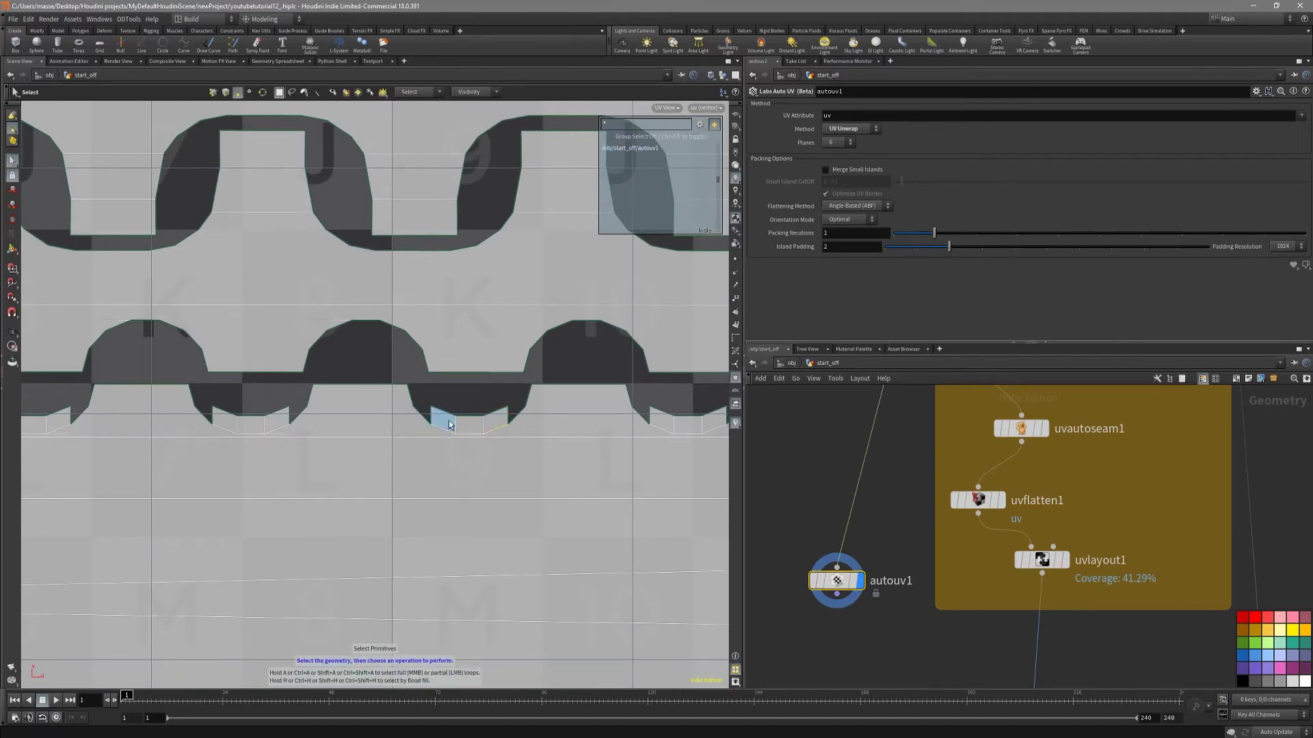
right_click_drag(503, 420, 544, 576, "alt")
scroll(547, 465, "down", 3)
Set autouv1's number of planes to 8 and inspect the new UV layout.
key("s")
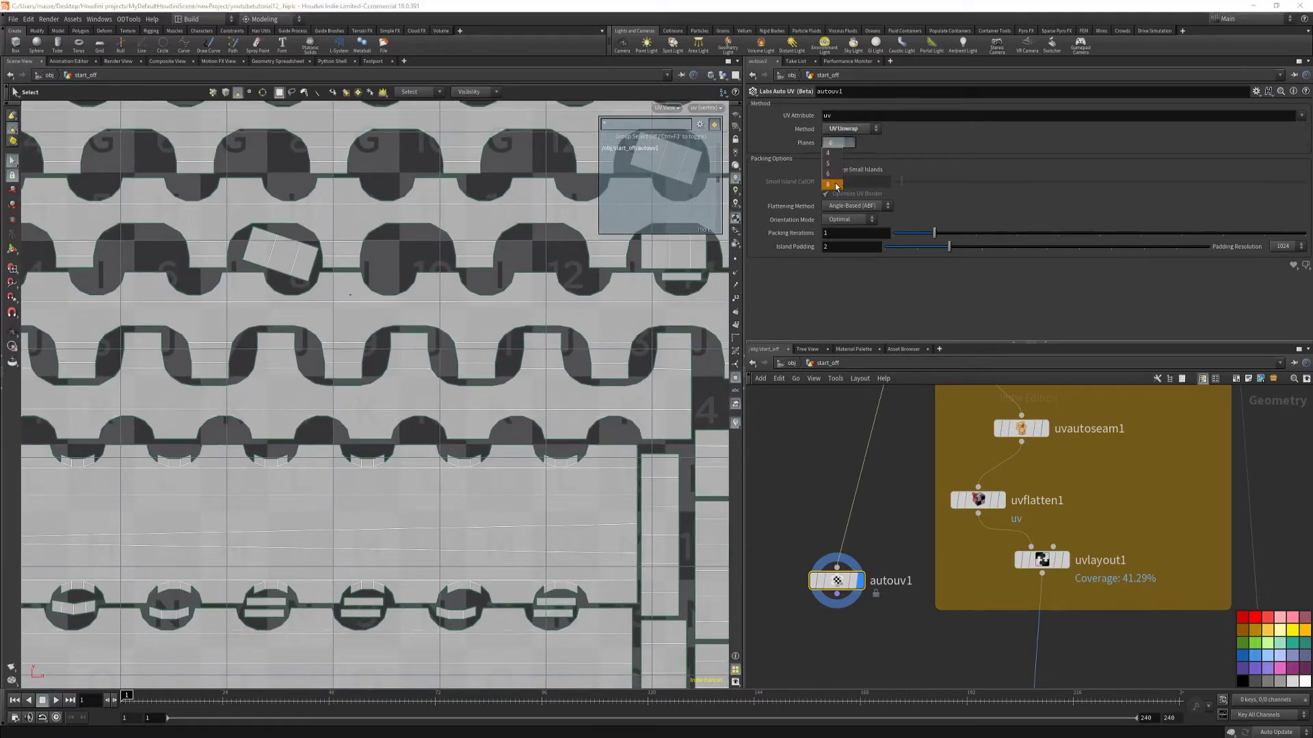
scroll(519, 322, "down", 4)
key("Escape")
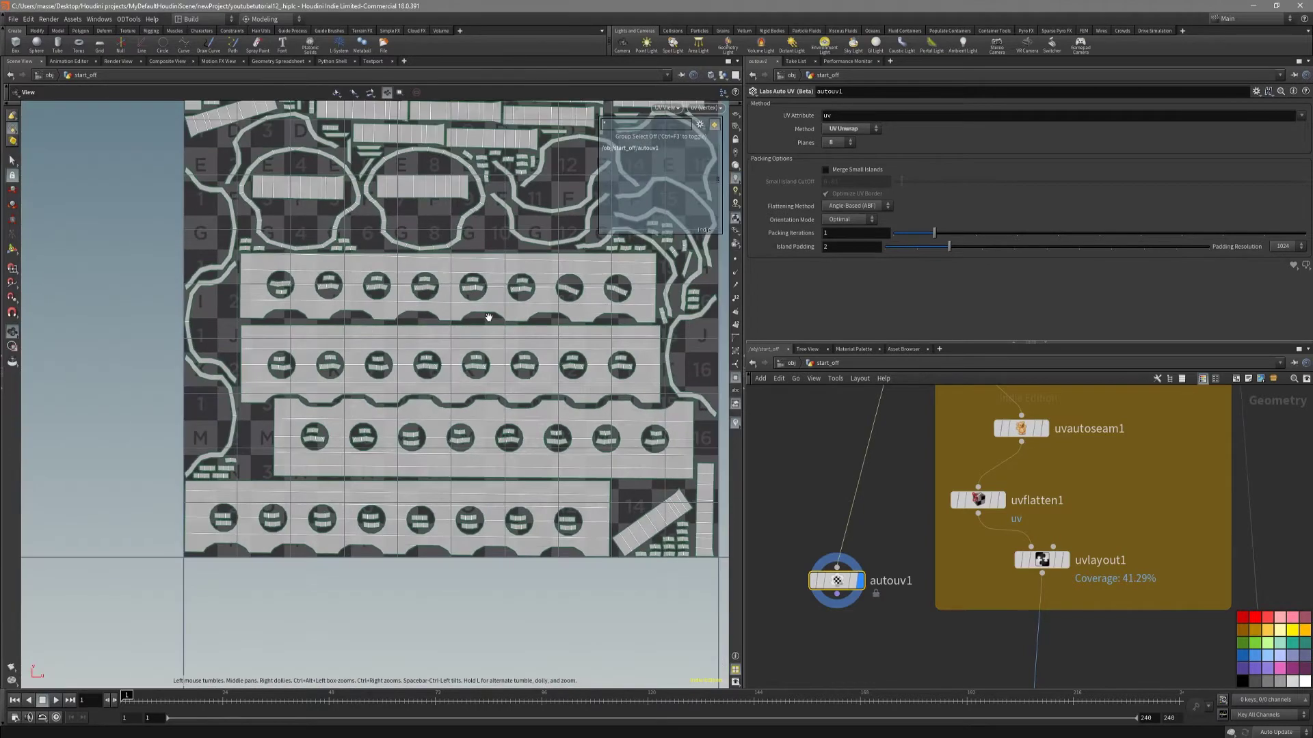
middle_click_drag(504, 279, 452, 389, "alt")
scroll(500, 287, "up", 3)
Test autouv1 with Merge Small Islands turned on, inspect the merged UV islands, and turn the option off again.
key("s")
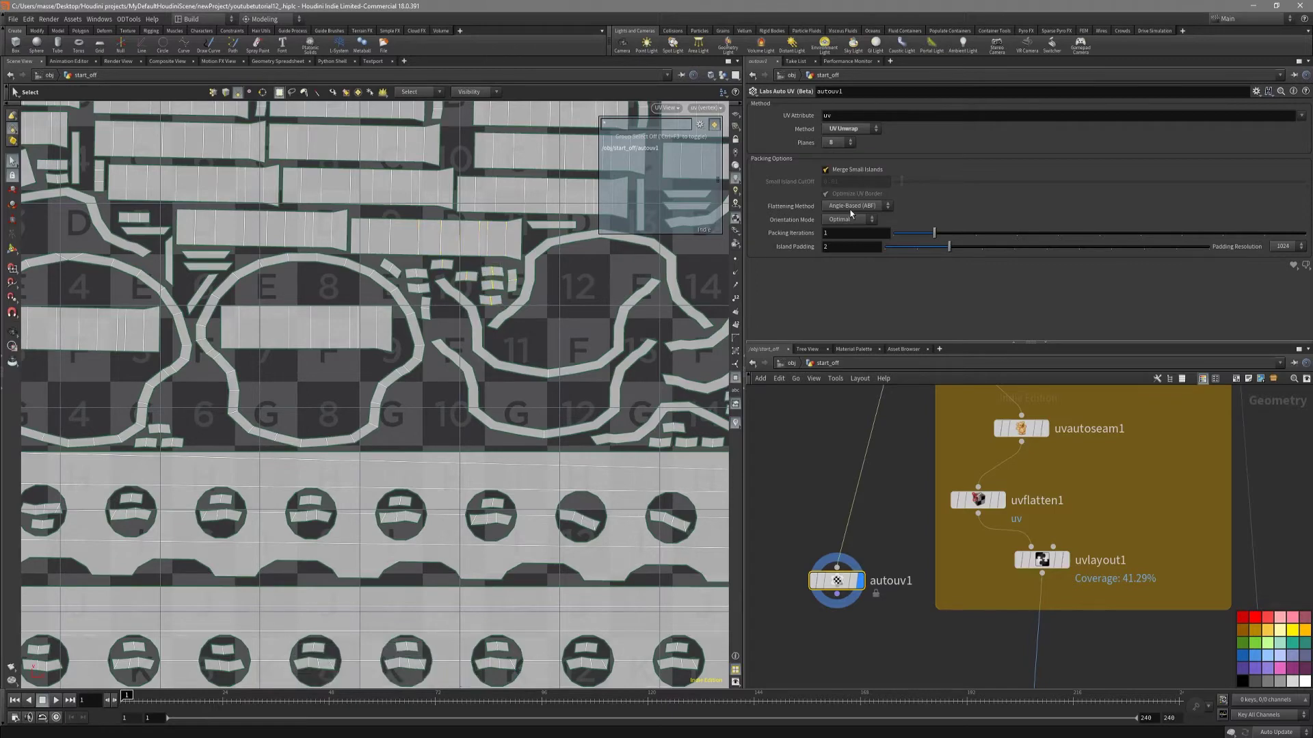
scroll(368, 383, "down", 3)
key("Escape")
middle_click_drag(449, 548, 456, 392)
scroll(456, 391, "up", 3)
scroll(456, 389, "down", 1)
middle_click_drag(470, 271, 404, 420)
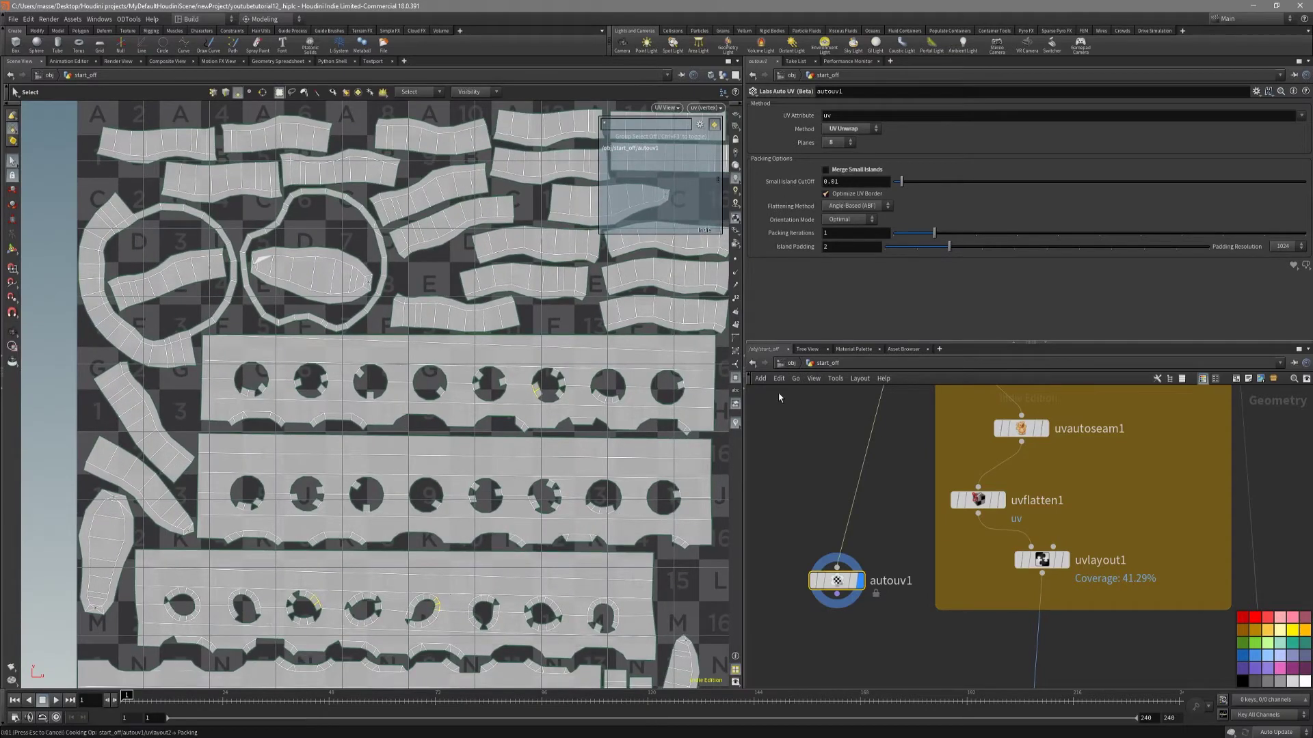
Return to the perspective view and inspect the tube's holes and ribs where UV seams would run.
key("space+1")
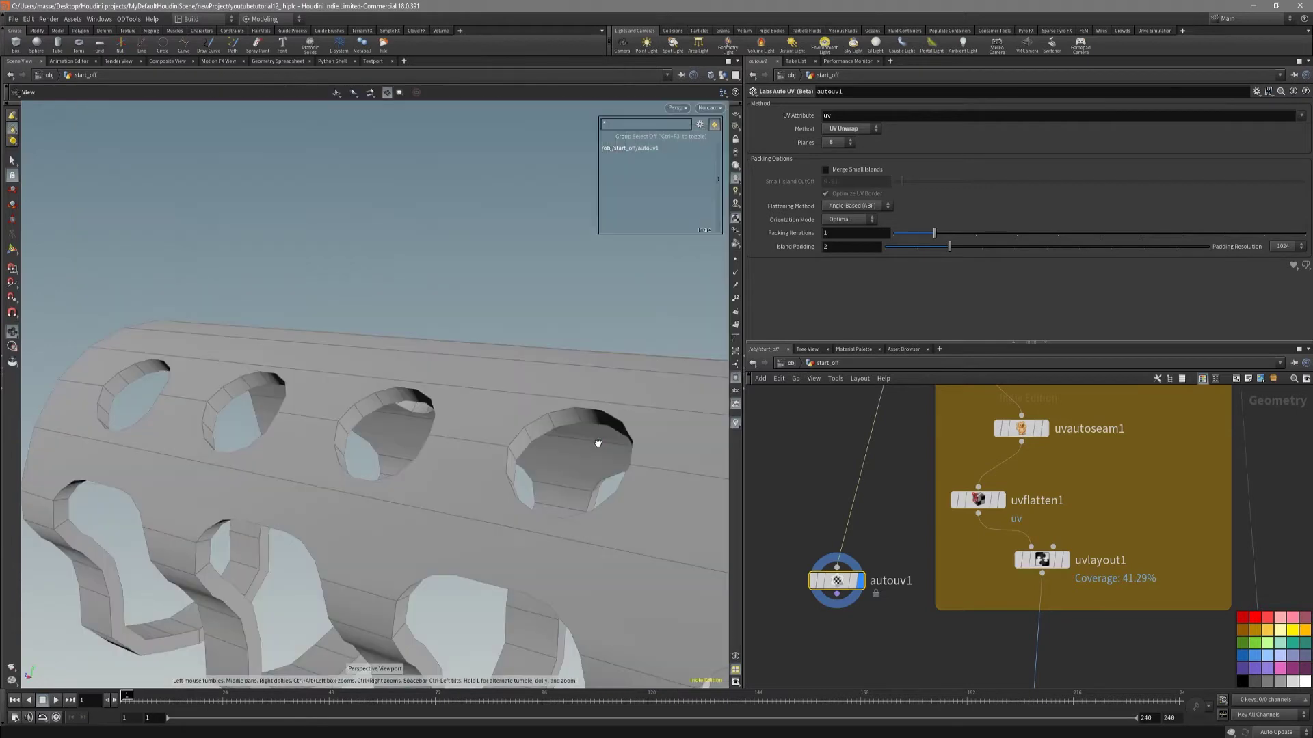
left_click_drag(594, 443, 512, 463)
scroll(547, 468, "down", 2)
middle_click_drag(629, 507, 684, 523)
left_click_drag(684, 523, 438, 495)
key("shift+w")
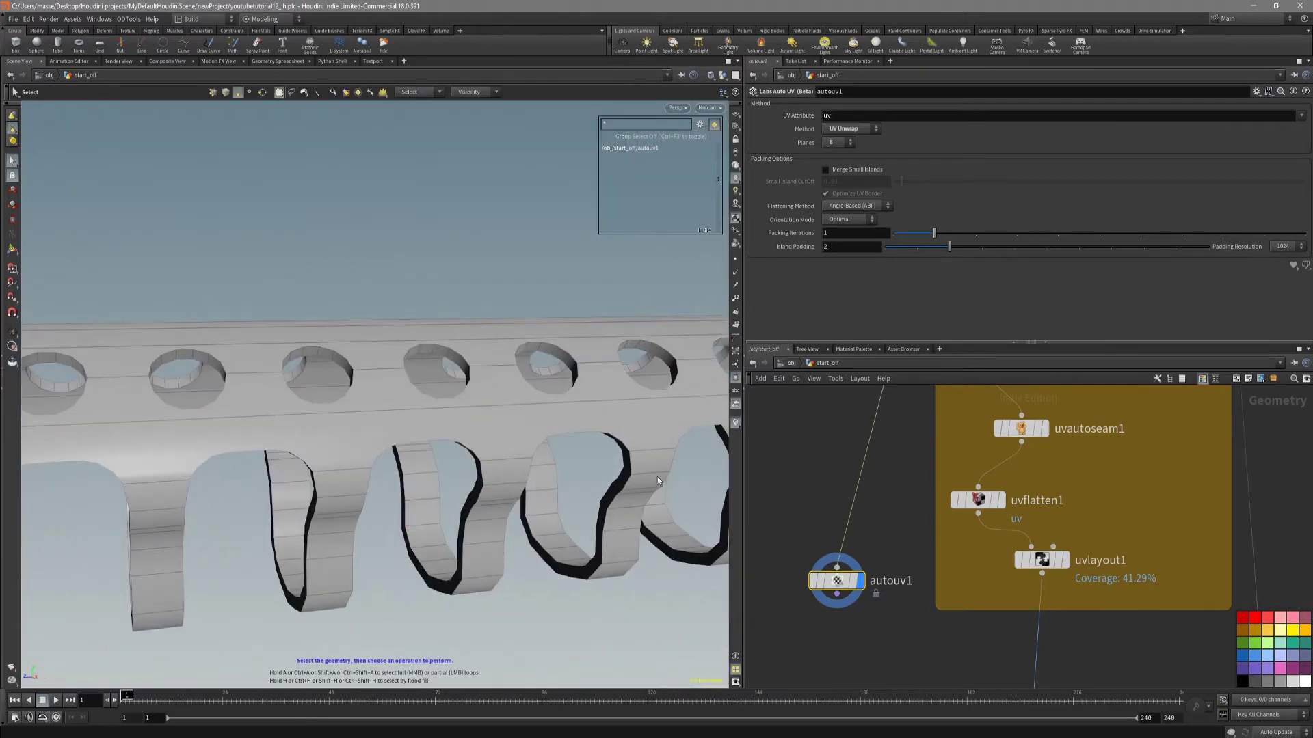
left_click_drag(551, 468, 518, 428)
middle_click_drag(1060, 478, 976, 575)
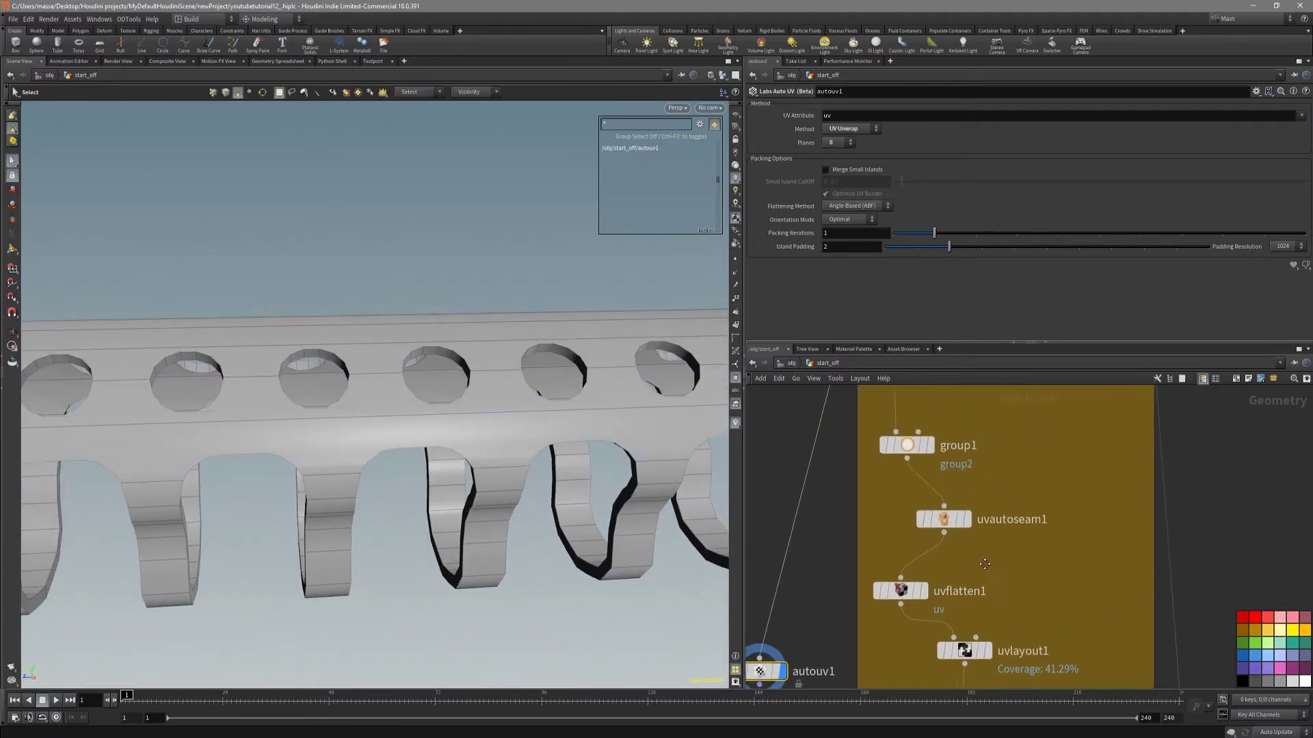
Display the group1 node and inspect which edges its minimum edge angle picks out along the tube's holes and ribs.
middle_click_drag(984, 410, 981, 516)
left_click(876, 557)
left_click(921, 559)
key("Return")
left_click_drag(582, 417, 453, 352)
key("Return")
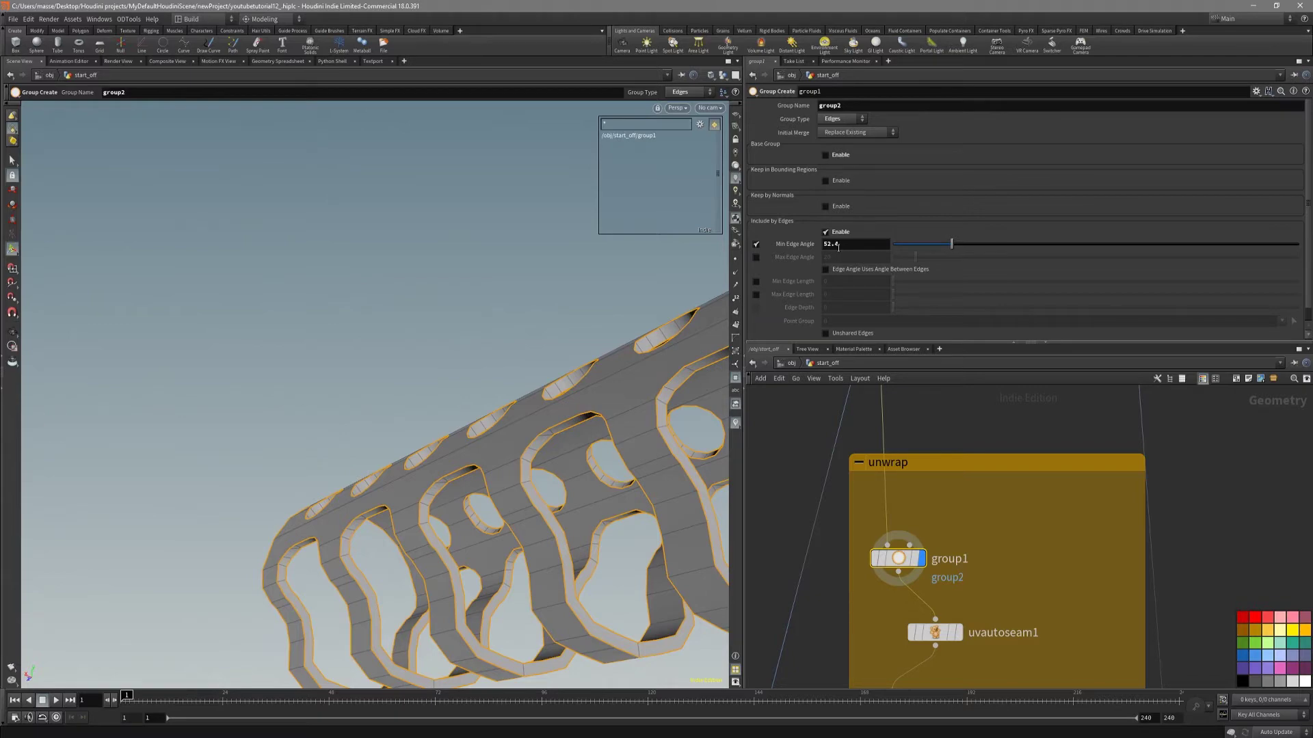
key("Escape")
mouse_move(573, 406)
left_mouse_down()
mouse_move(458, 394)
mouse_move(609, 416)
mouse_move(624, 542)
mouse_move(436, 469)
mouse_move(411, 417)
mouse_move(452, 454)
mouse_move(287, 445)
mouse_move(583, 430)
left_mouse_up()
key("Return")
Display uvautoseam1, inspect its seams around the holes and ribs, and check the group1 settings that feed it.
left_click(928, 635)
left_click_drag(710, 465, 562, 481, "alt")
key("s")
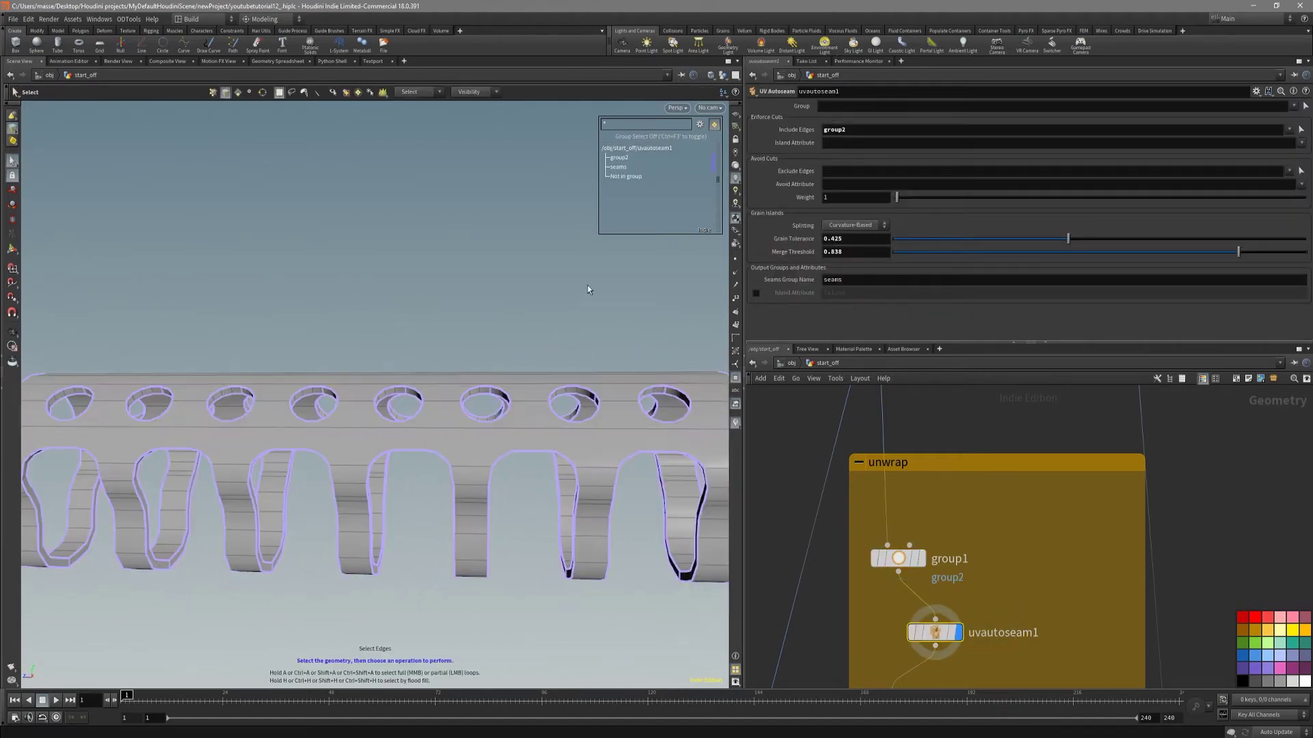
left_click_drag(466, 305, 498, 331, "alt")
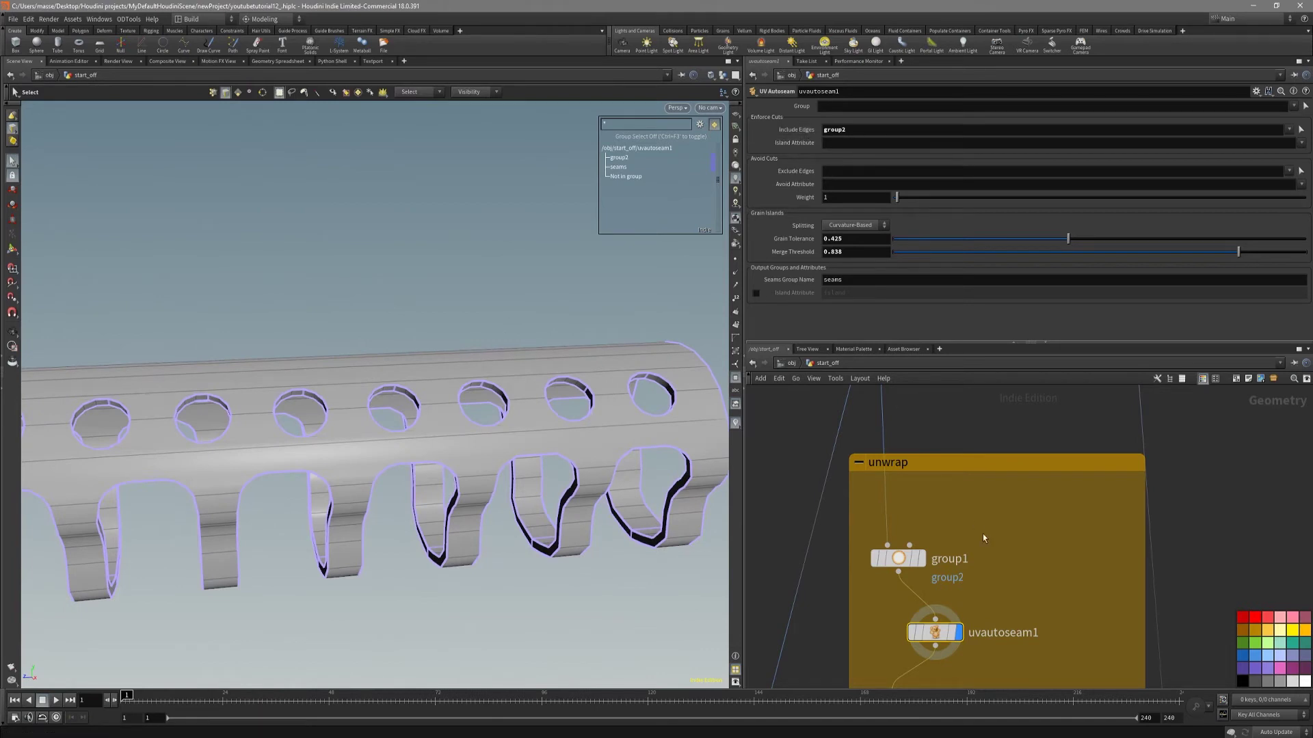
left_click(884, 561)
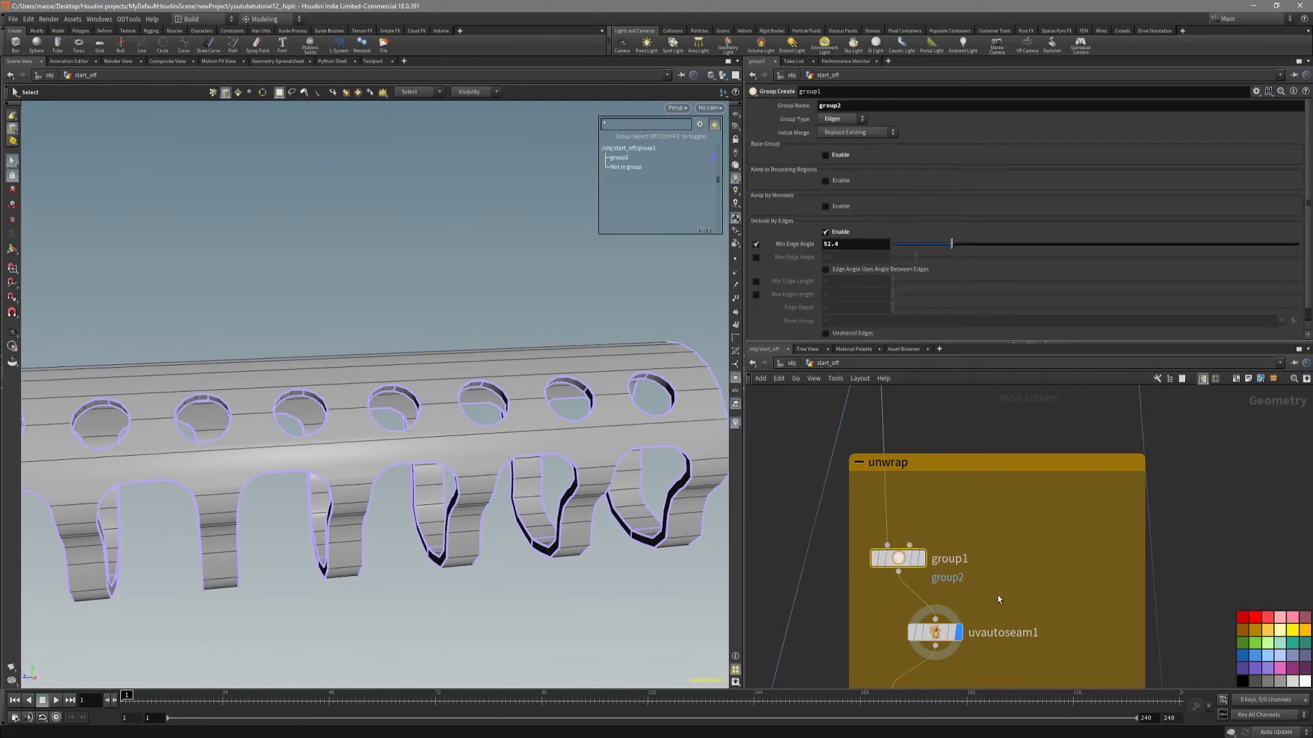
Try Grain Tolerance 1 and Merge Threshold 1 in uvautoseam1 and compare the seams with the group1 edges.
left_click_drag(982, 606, 947, 633)
left_click_drag(561, 356, 626, 346, "alt")
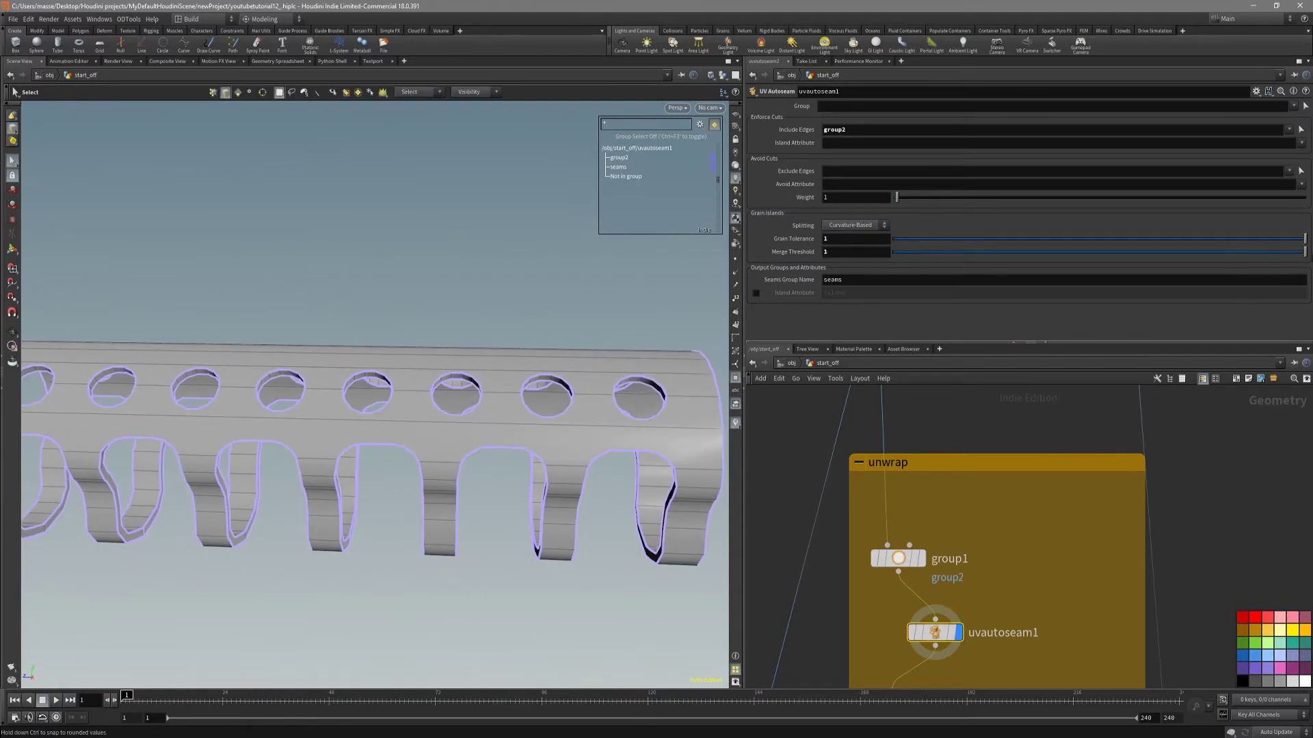
left_click_drag(497, 404, 399, 399, "alt")
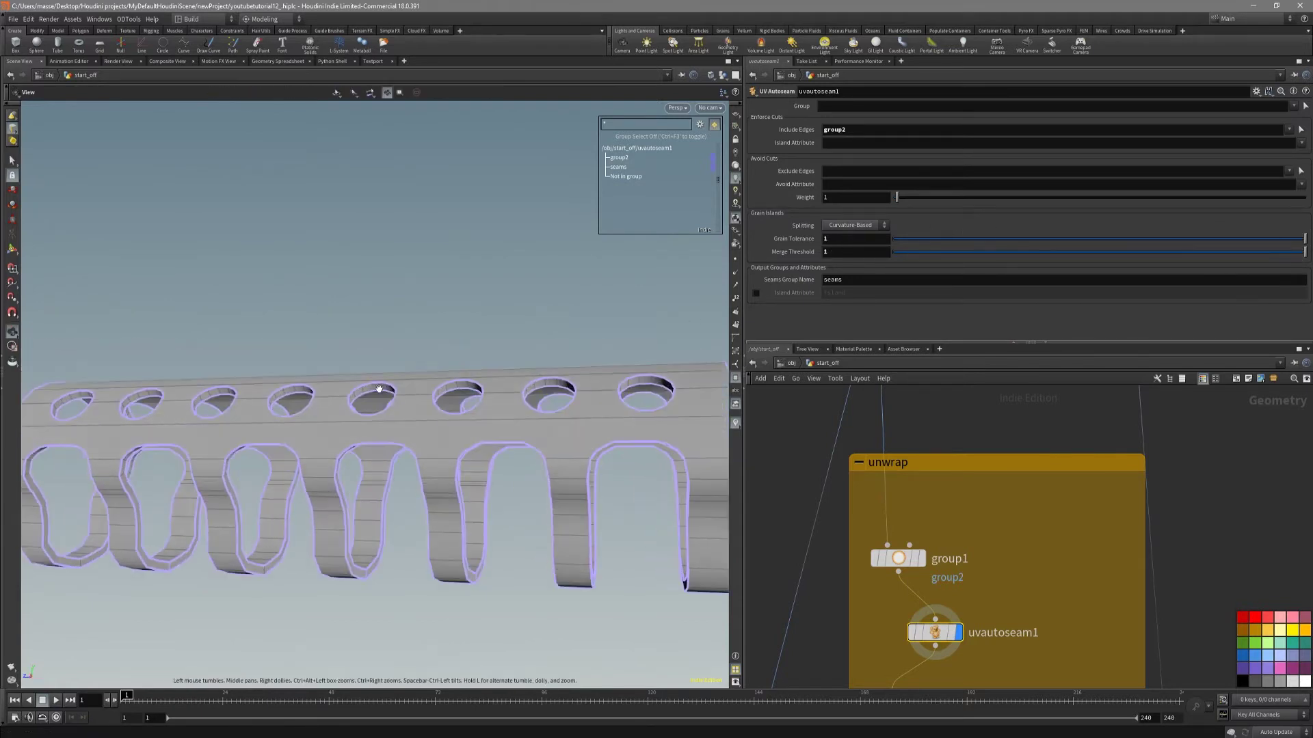
left_click(919, 559)
left_click(954, 633)
Set uvautoseam1's Grain Tolerance to 0.396 and Merge Threshold to 0.787, checking the seams around the holes.
mouse_move(603, 398)
left_mouse_down("alt")
mouse_move(556, 410)
mouse_move(584, 417)
mouse_move(551, 428)
mouse_move(611, 412)
left_mouse_up("alt")
right_click_drag(611, 412, 587, 418, "alt")
left_click_drag(588, 418, 617, 415, "alt")
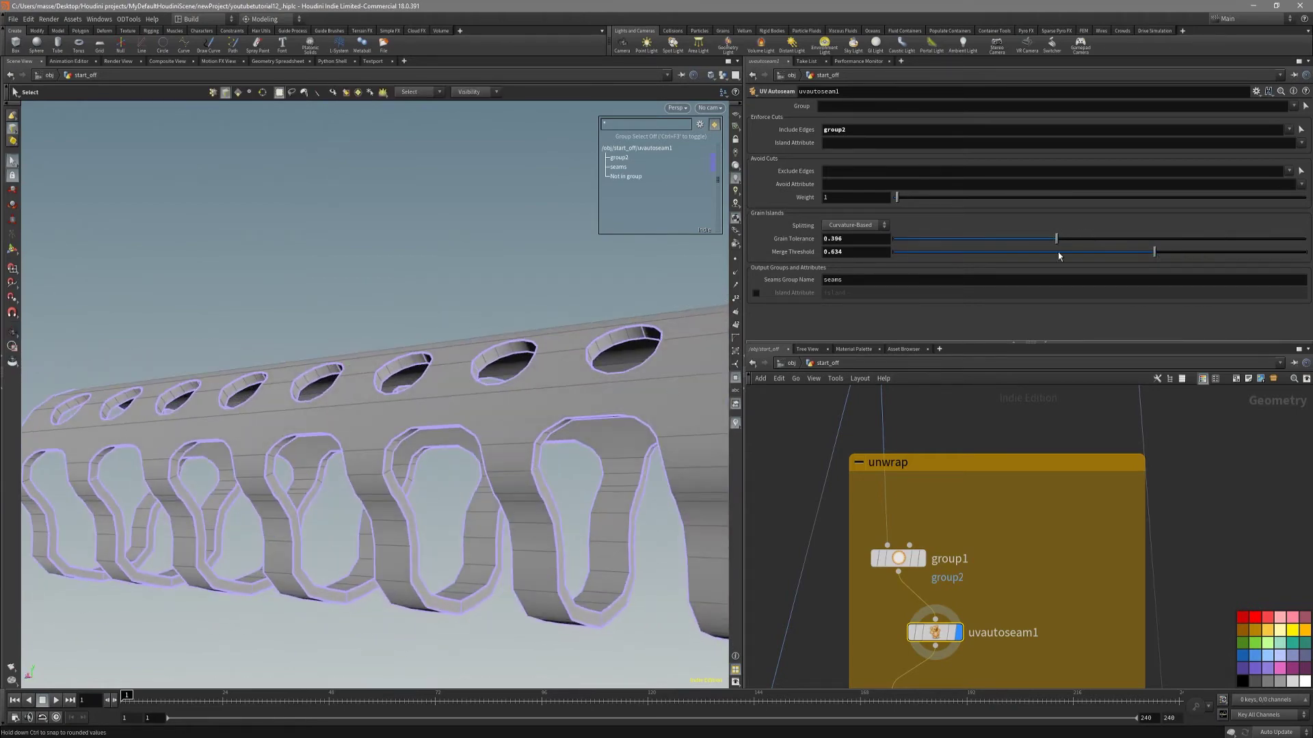
key("Escape")
left_click_drag(616, 383, 609, 414)
left_click_drag(607, 363, 632, 390, "alt")
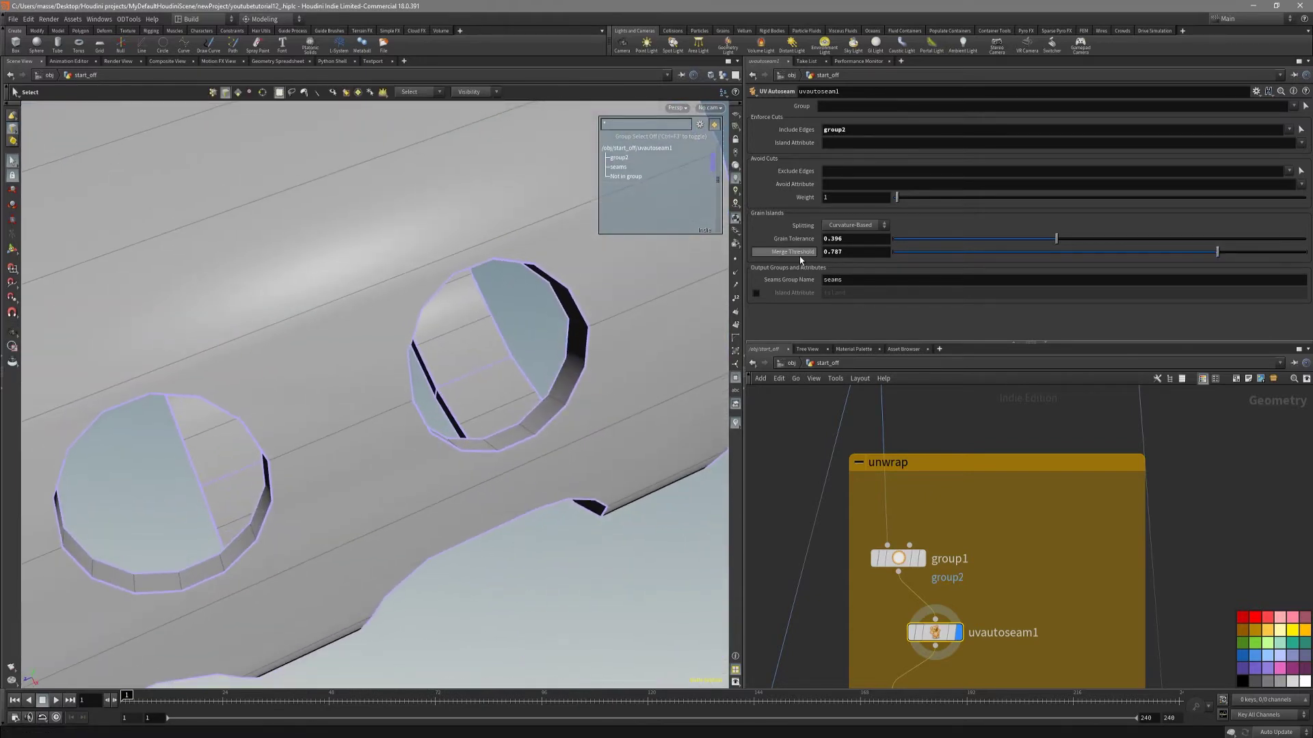
Examine the seams on the tube's inside, open ends and outer ribs.
left_click_drag(573, 342, 460, 484, "alt")
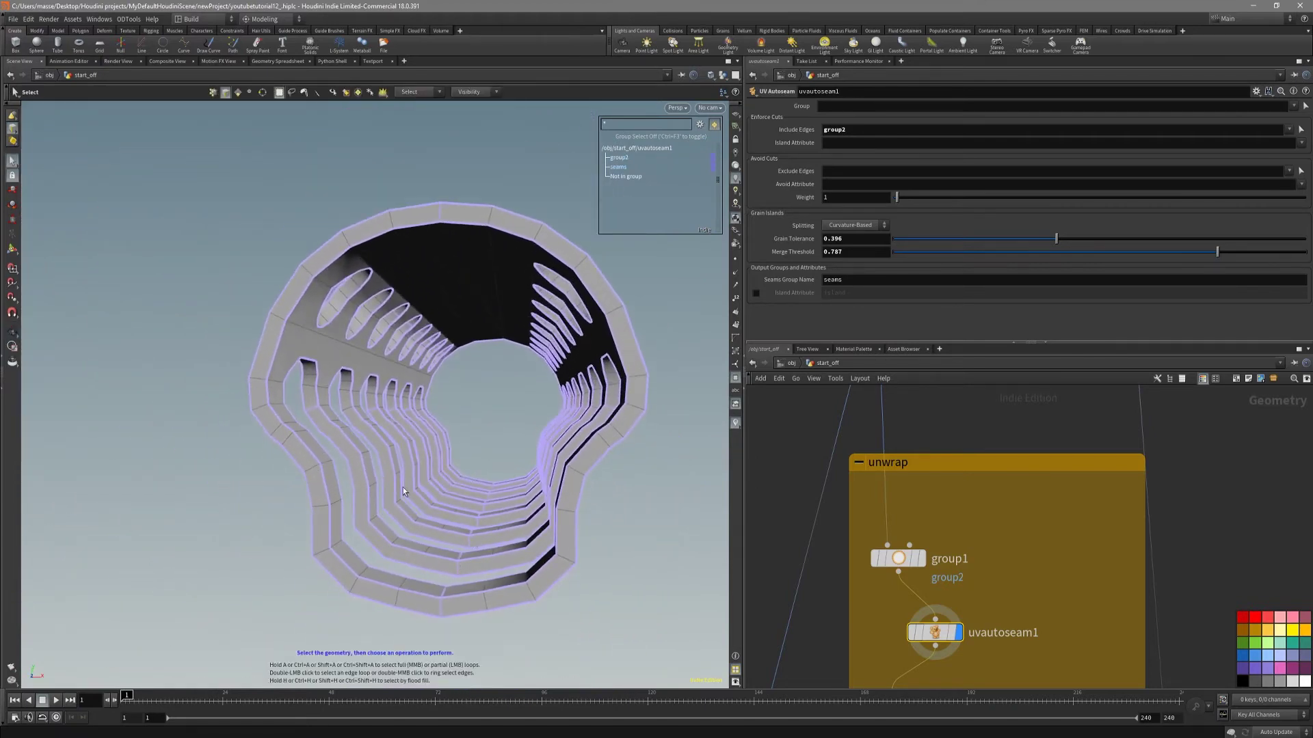
left_click_drag(441, 405, 399, 374, "alt")
left_click_drag(486, 375, 326, 411, "alt")
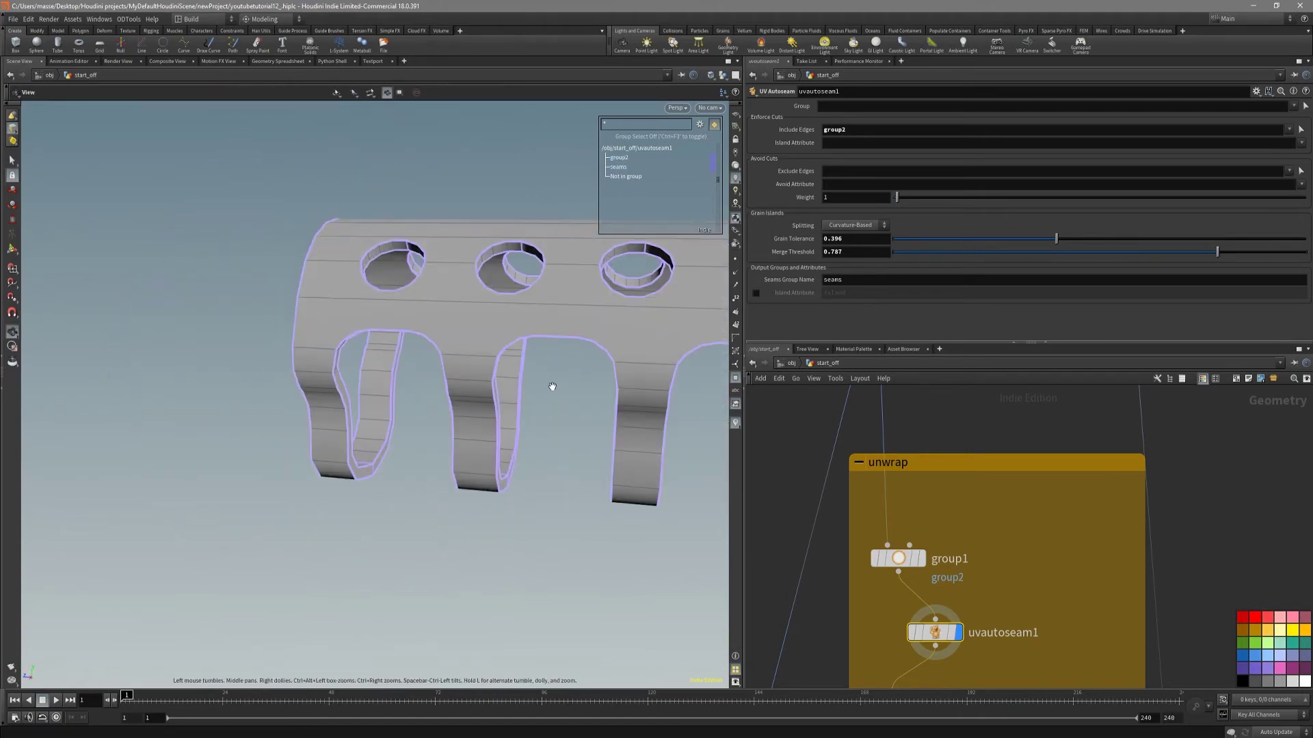
middle_click_drag(553, 386, 284, 428, "alt")
left_click_drag(649, 407, 485, 420, "alt")
middle_click_drag(616, 444, 437, 428, "alt")
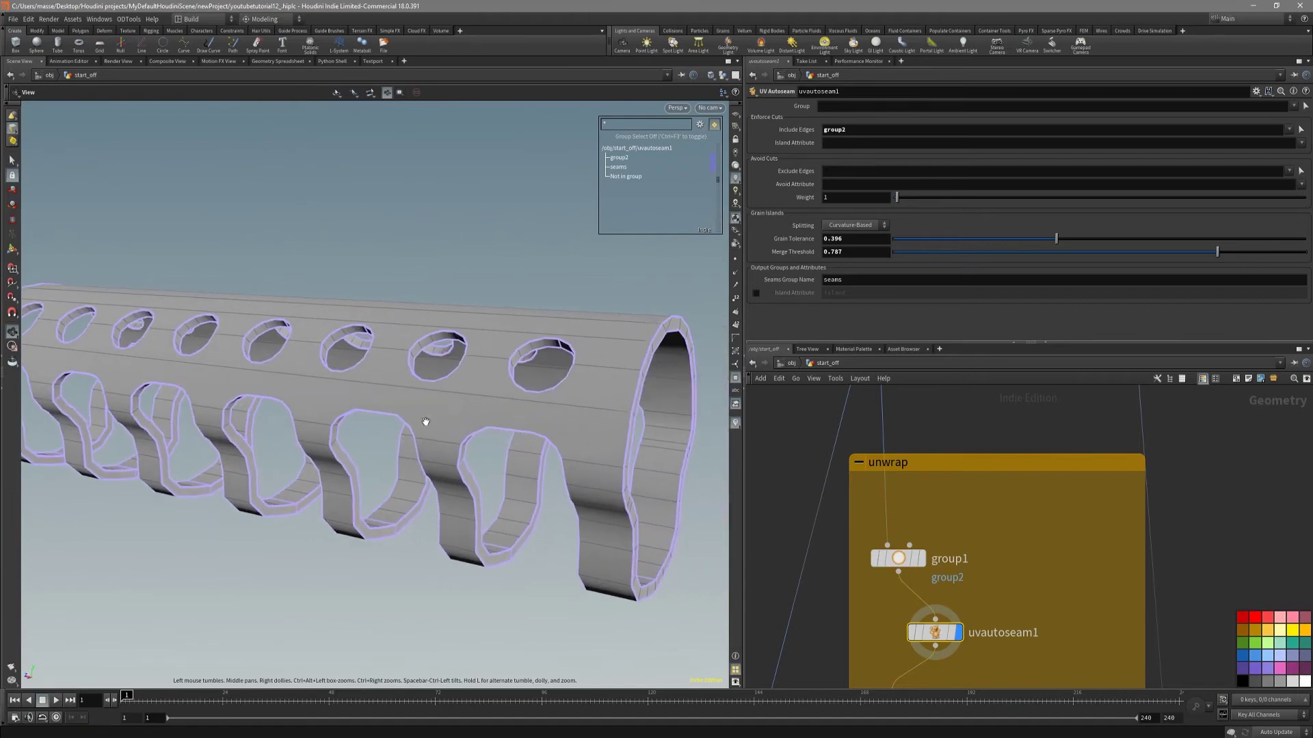
Display the uvflatten1 node and show its flattened islands in the UV view.
scroll(990, 592, "down", 2)
middle_click_drag(988, 620, 948, 526)
scroll(912, 581, "up", 2)
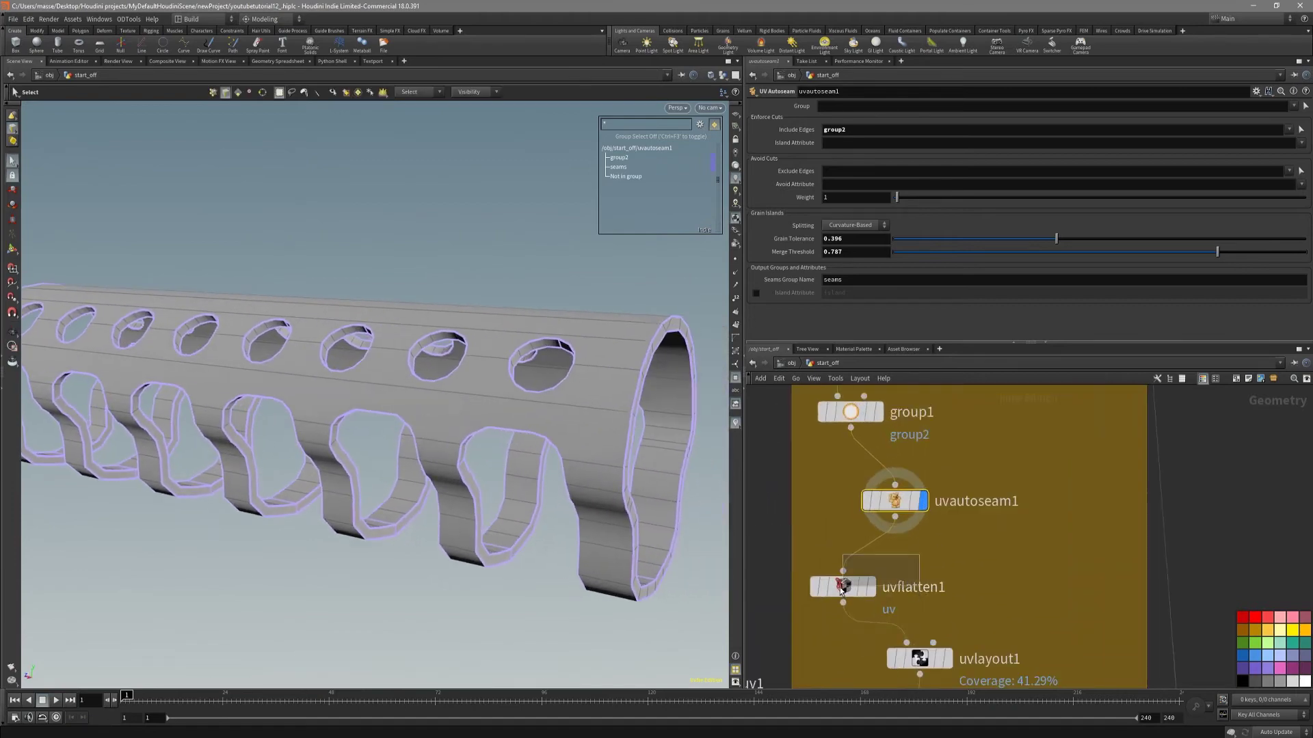
left_click_drag(841, 592, 837, 589)
key("r")
key("space+5")
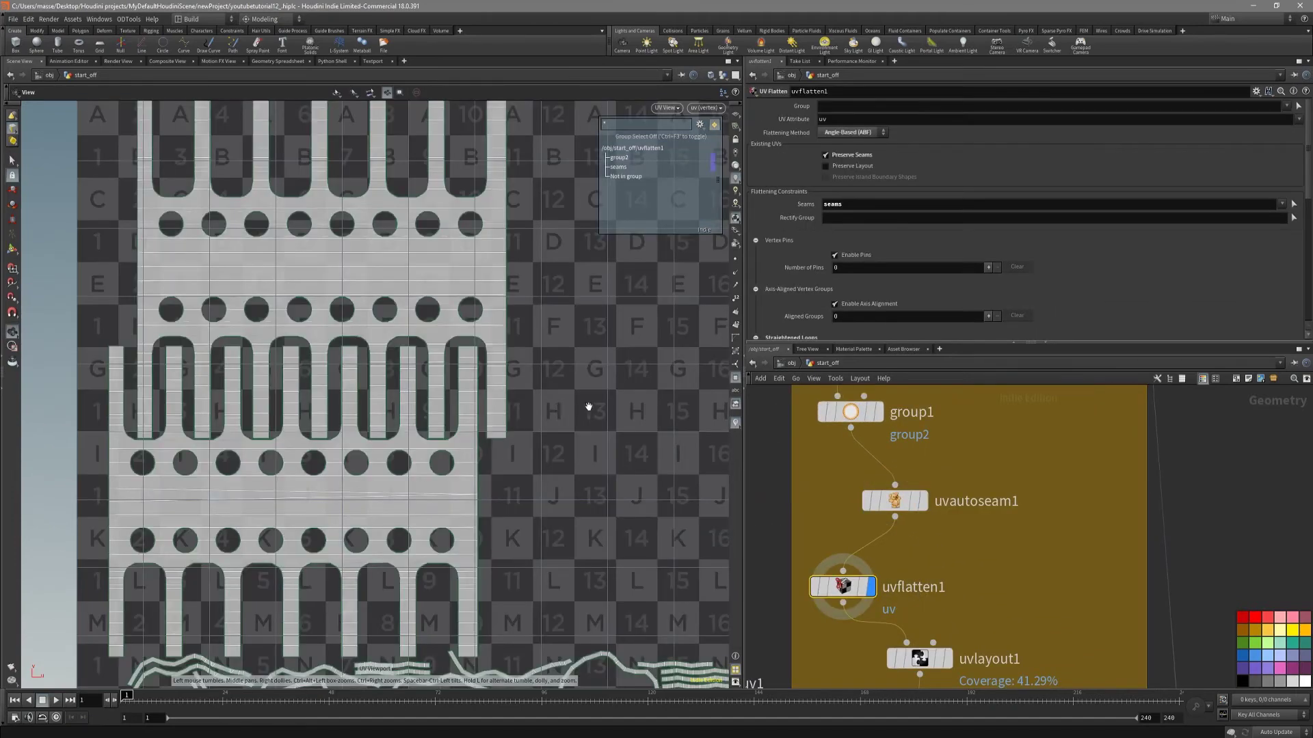
Examine uvflatten1's thin wall strips and end ring below the large shell islands up close.
scroll(588, 479, "down", 3)
scroll(605, 506, "up", 5)
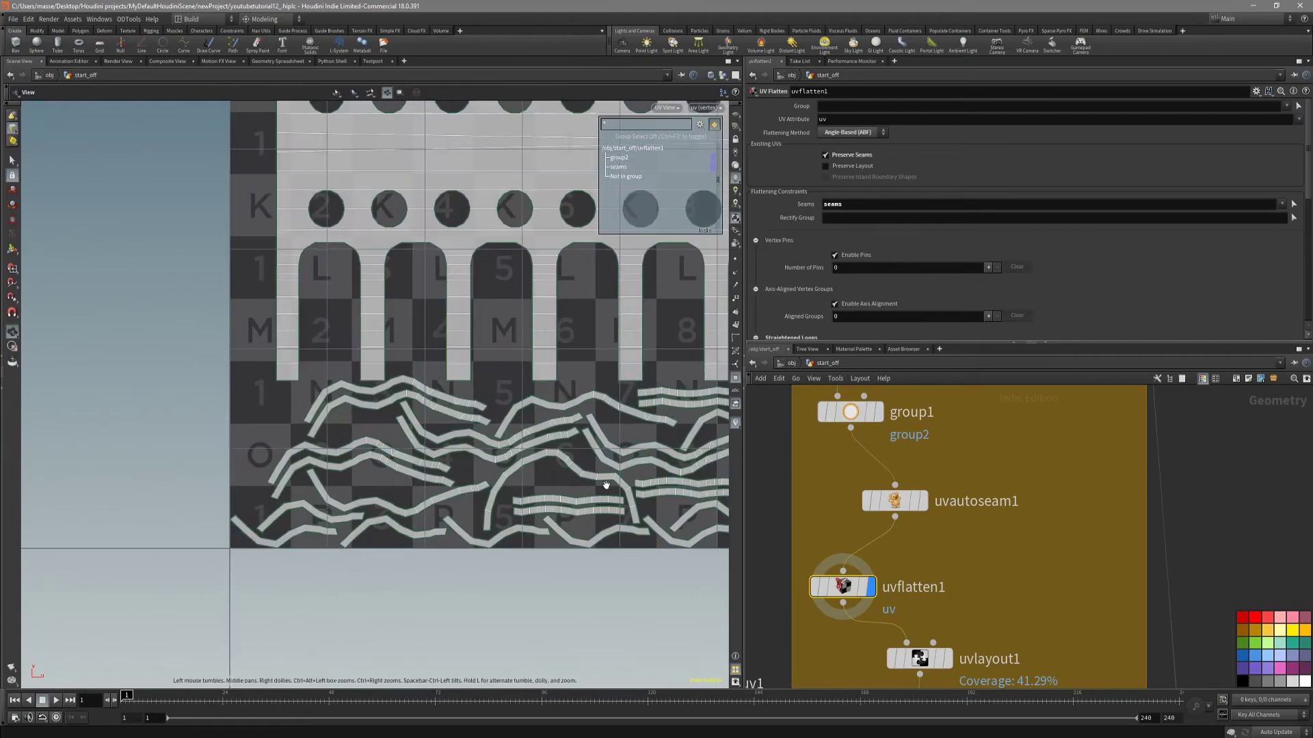
middle_click_drag(607, 485, 419, 459)
middle_click_drag(683, 458, 439, 454)
middle_click_drag(643, 443, 474, 450)
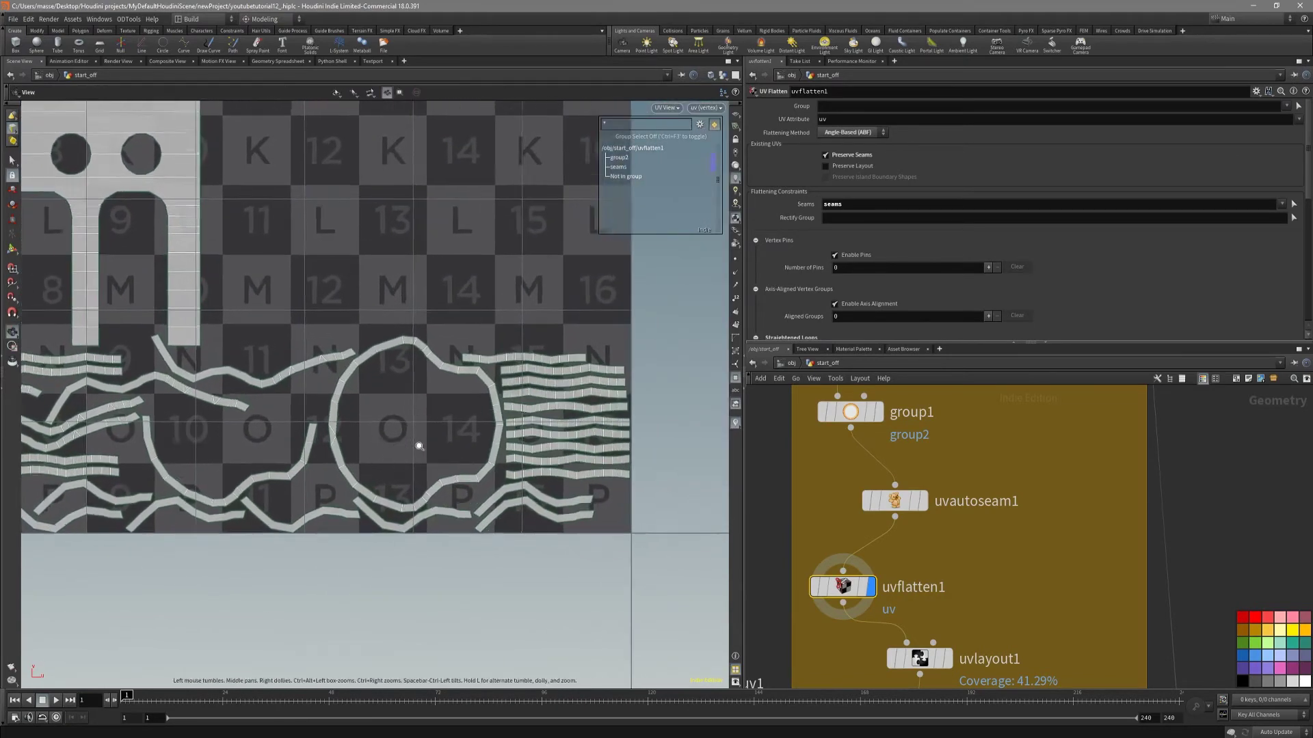
middle_click_drag(423, 446, 537, 465)
middle_click_drag(387, 451, 448, 463)
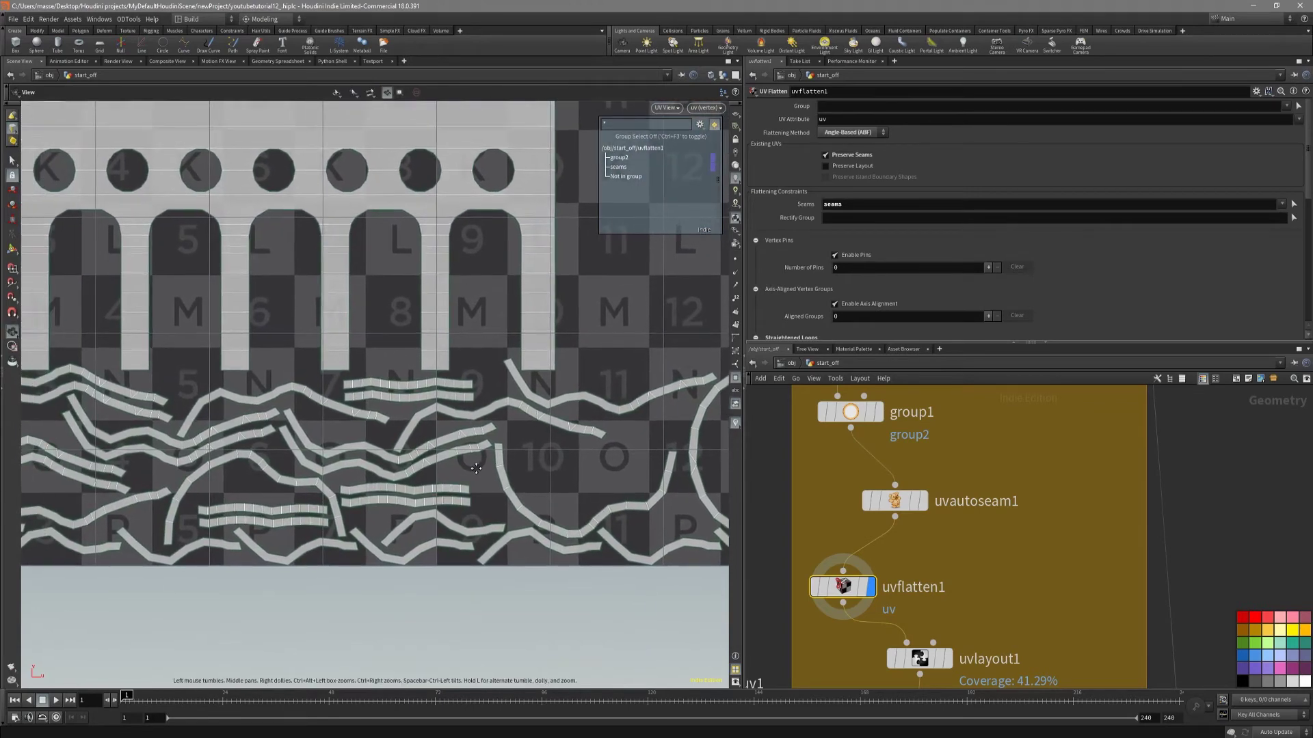
middle_click_drag(270, 506, 460, 506)
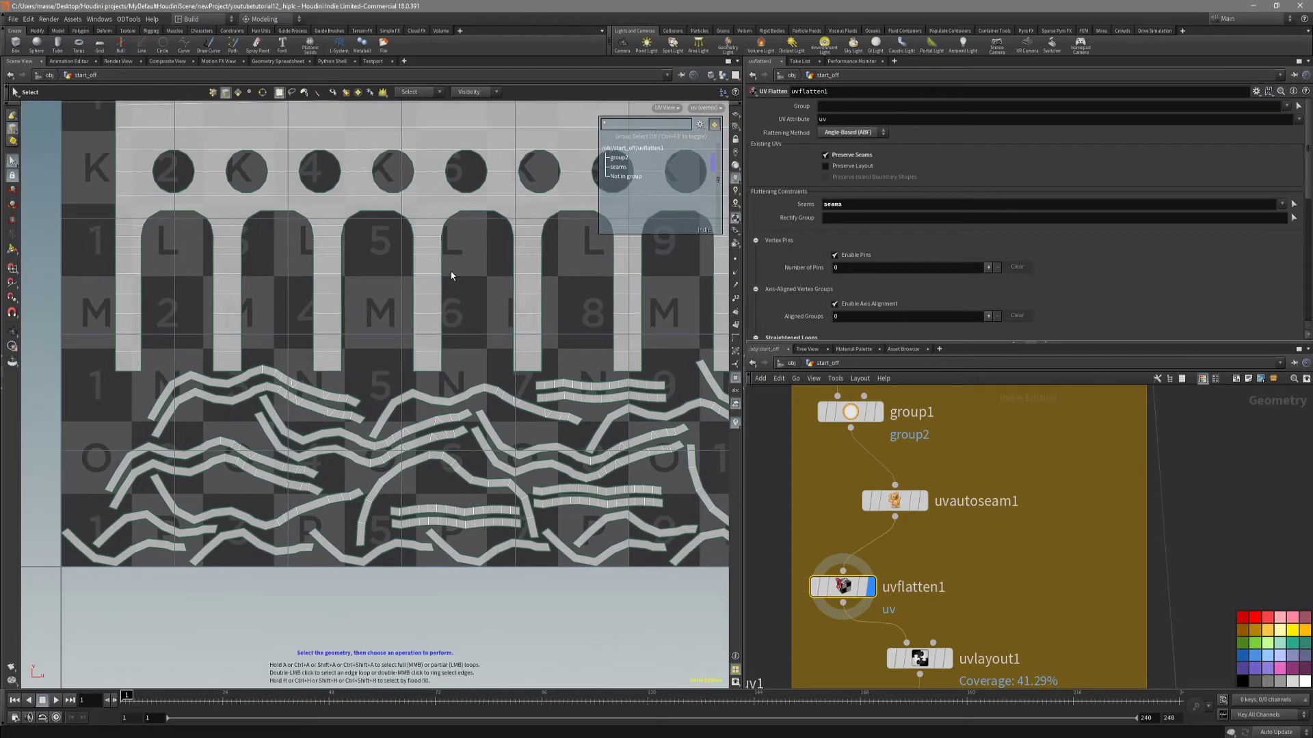
key("Return")
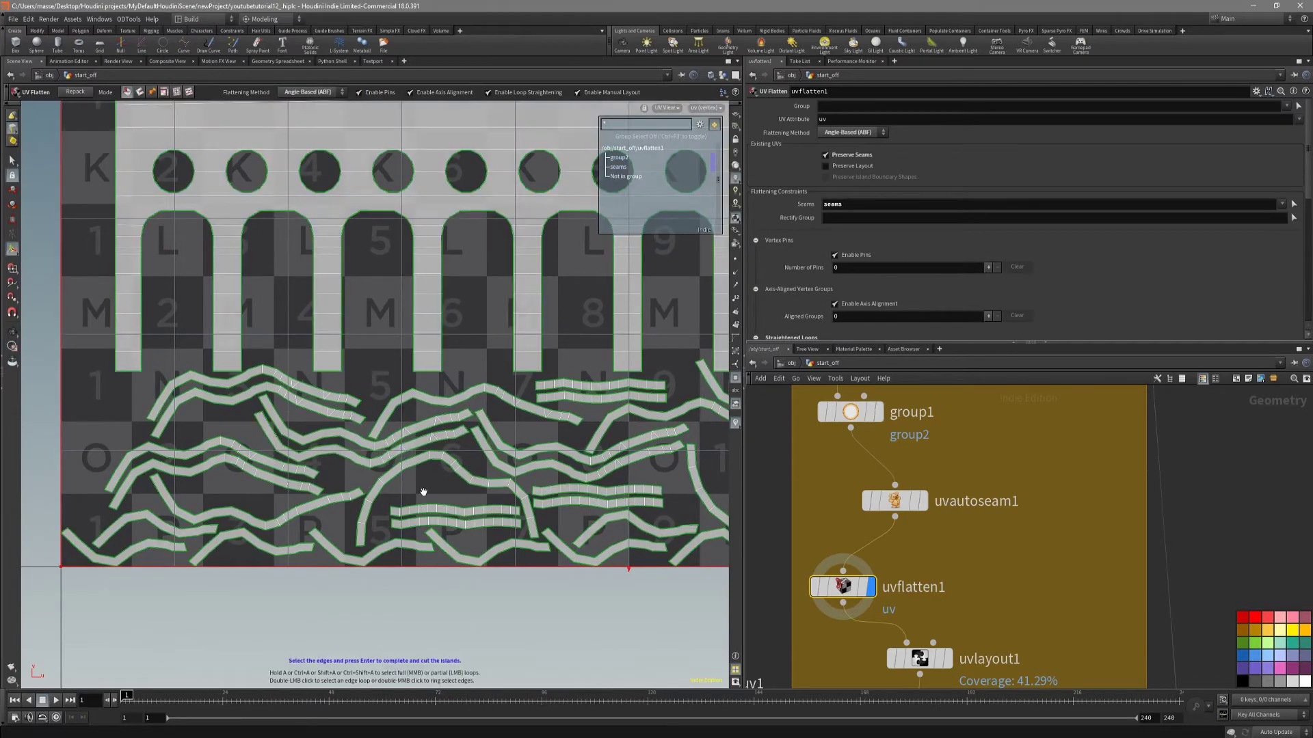
scroll(434, 494, "down", 2)
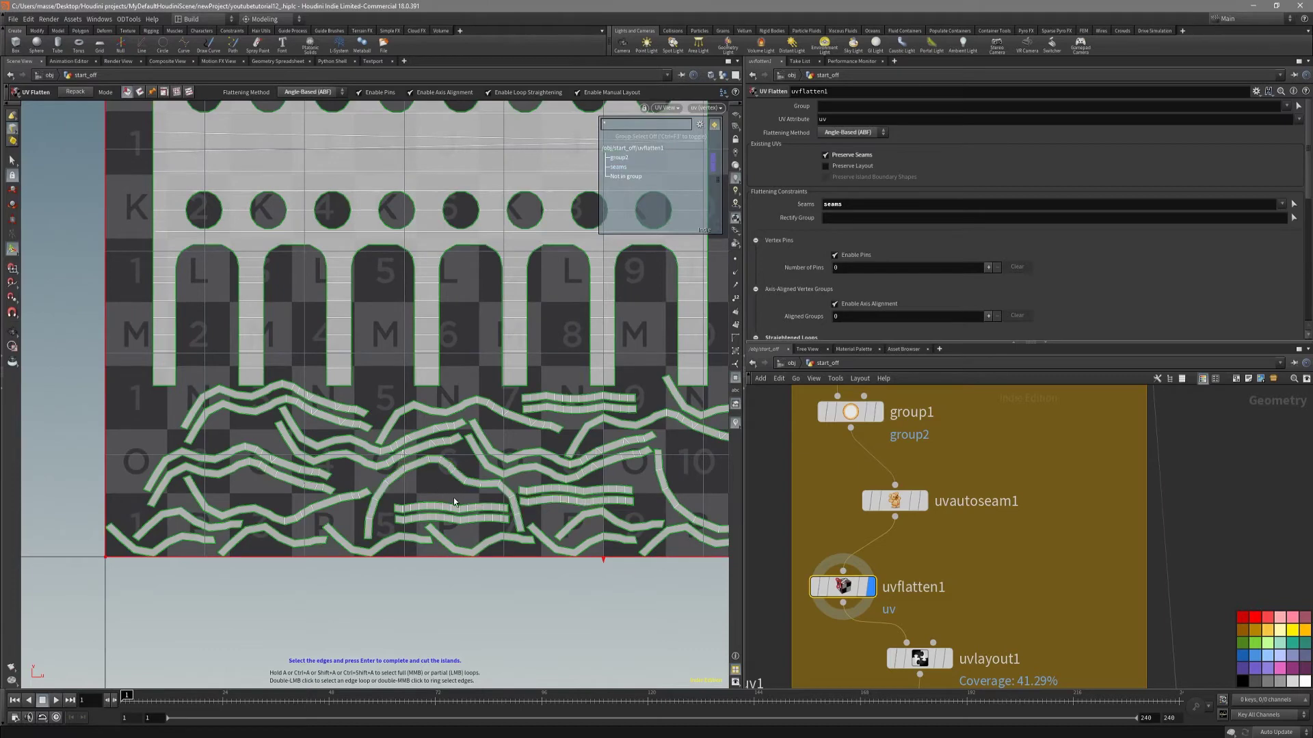
middle_click_drag(997, 606, 986, 529)
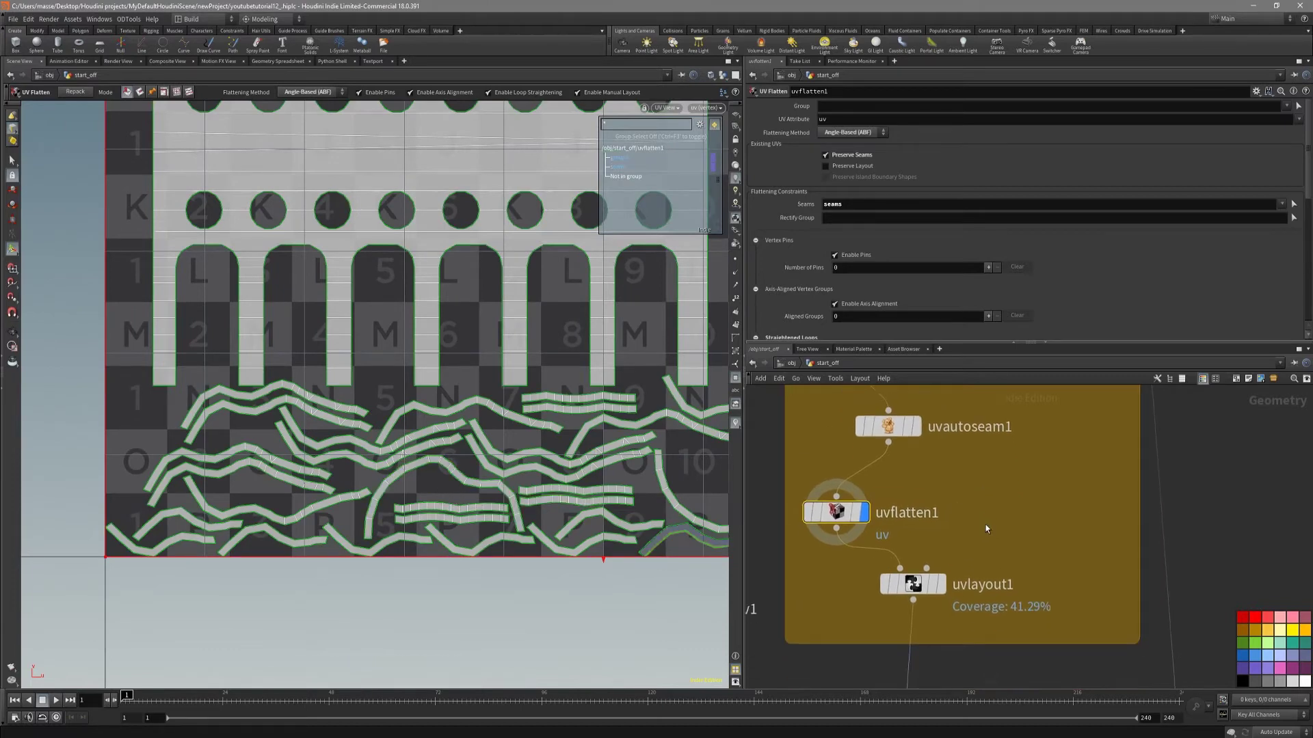
key("Escape")
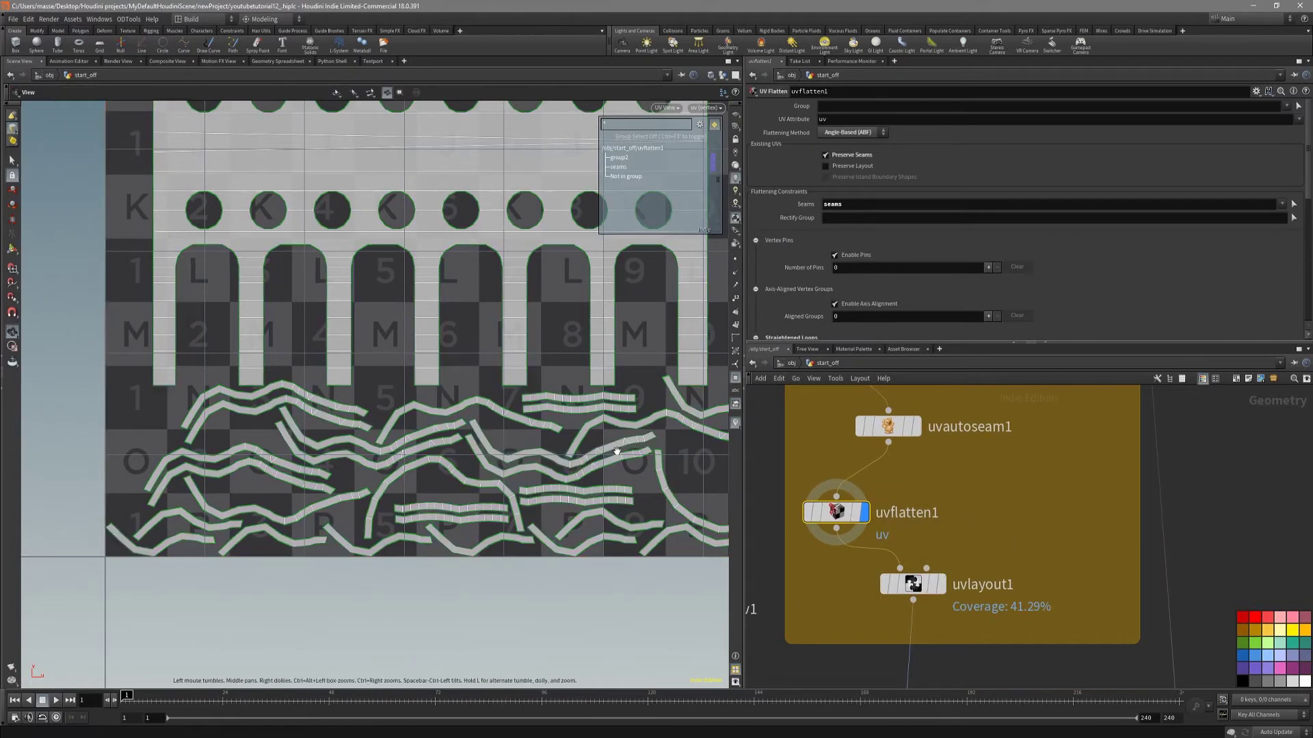
View the complete flattened layout, and display uvlayout1 to inspect how it packs the islands.
scroll(565, 371, "down", 2)
middle_click_drag(565, 370, 499, 407)
scroll(556, 389, "down", 2)
middle_click_drag(624, 351, 537, 498)
scroll(537, 498, "down", 1)
left_click(942, 585)
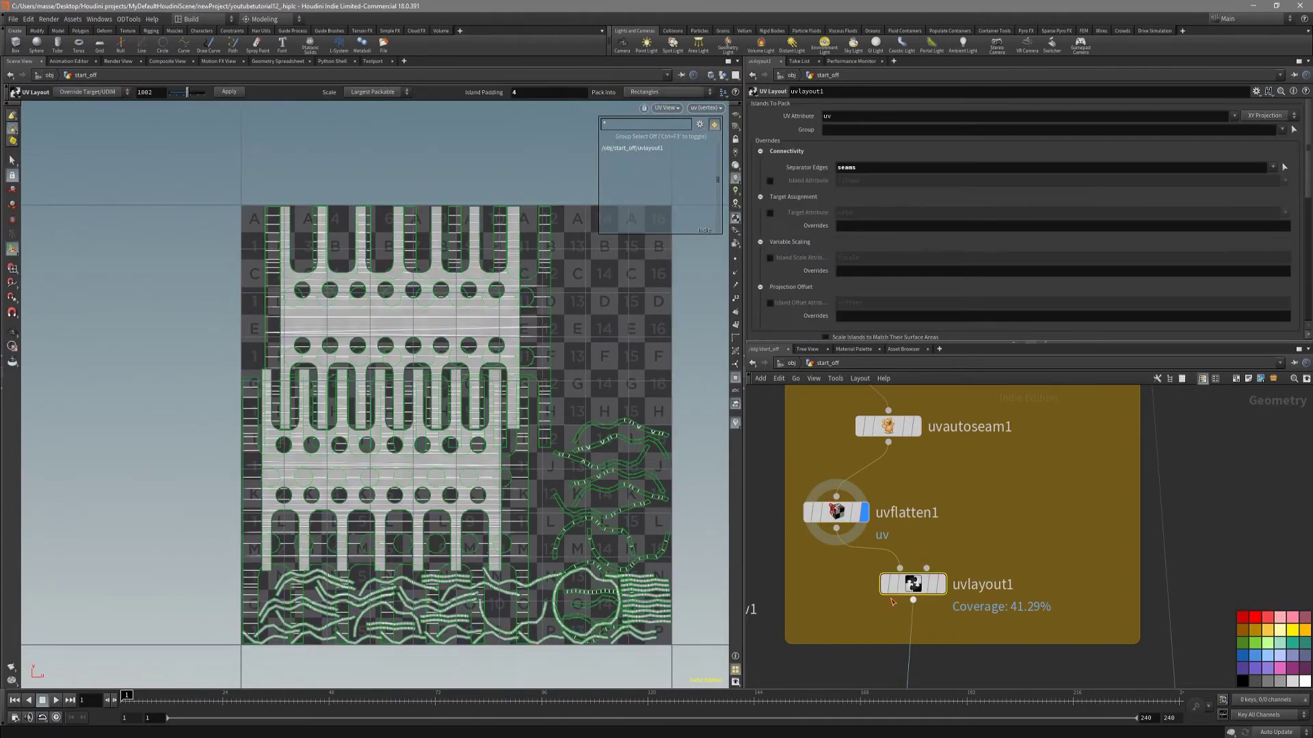
scroll(578, 491, "up", 3)
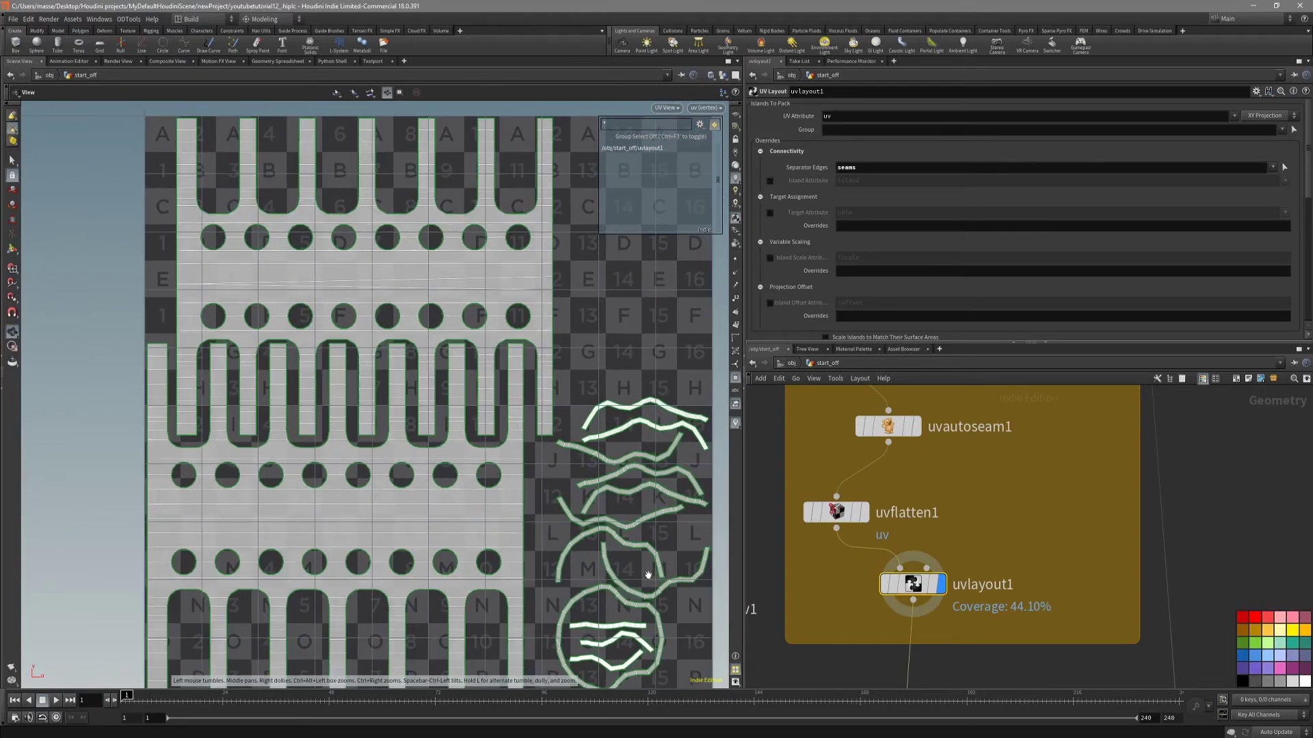
Turn off Stack Identical Islands in uvlayout1, comparing the packed layout with and without stacking.
scroll(887, 301, "down", 3)
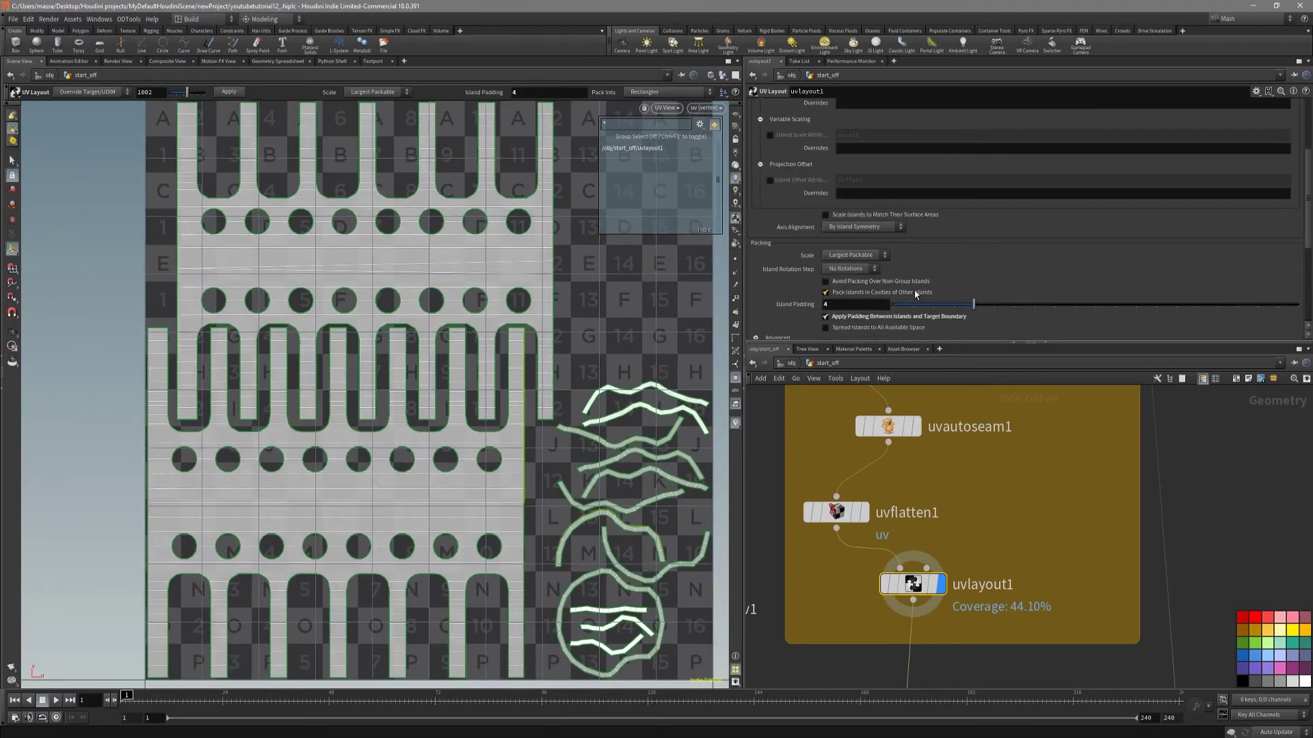
scroll(927, 297, "down", 3)
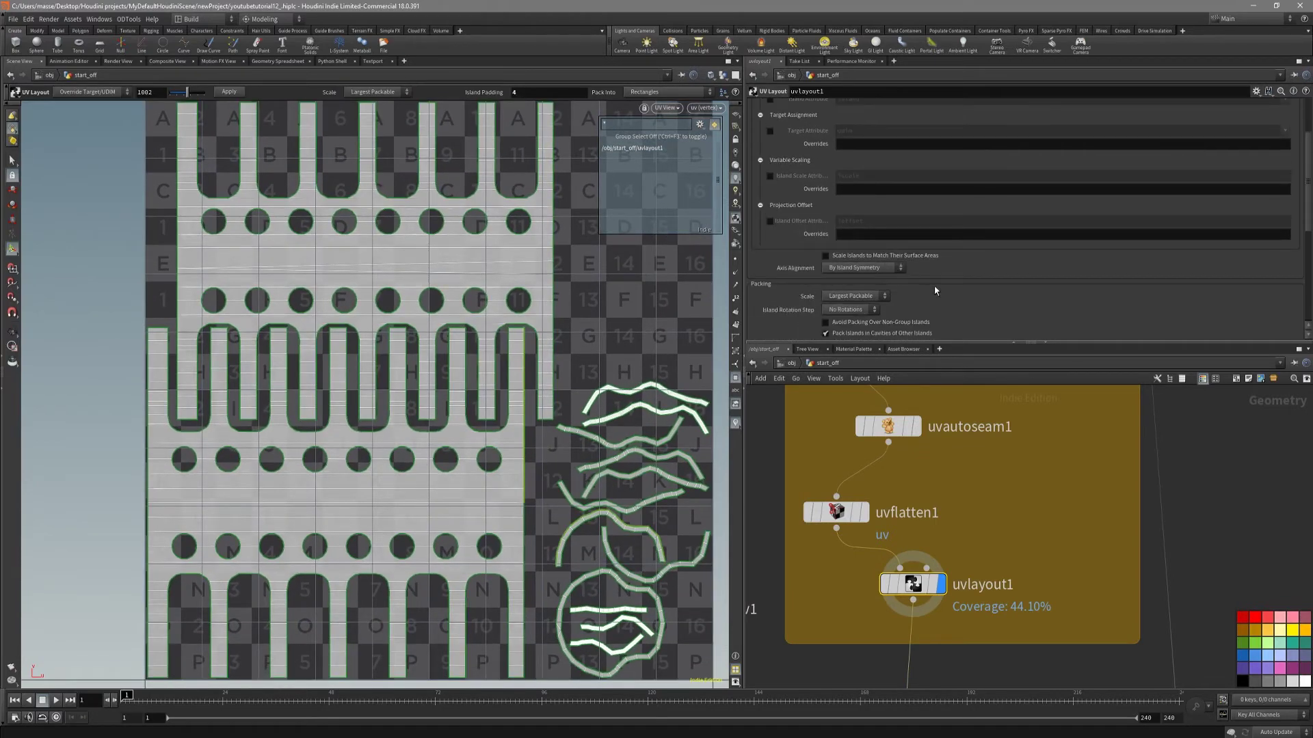
scroll(928, 275, "down", 8)
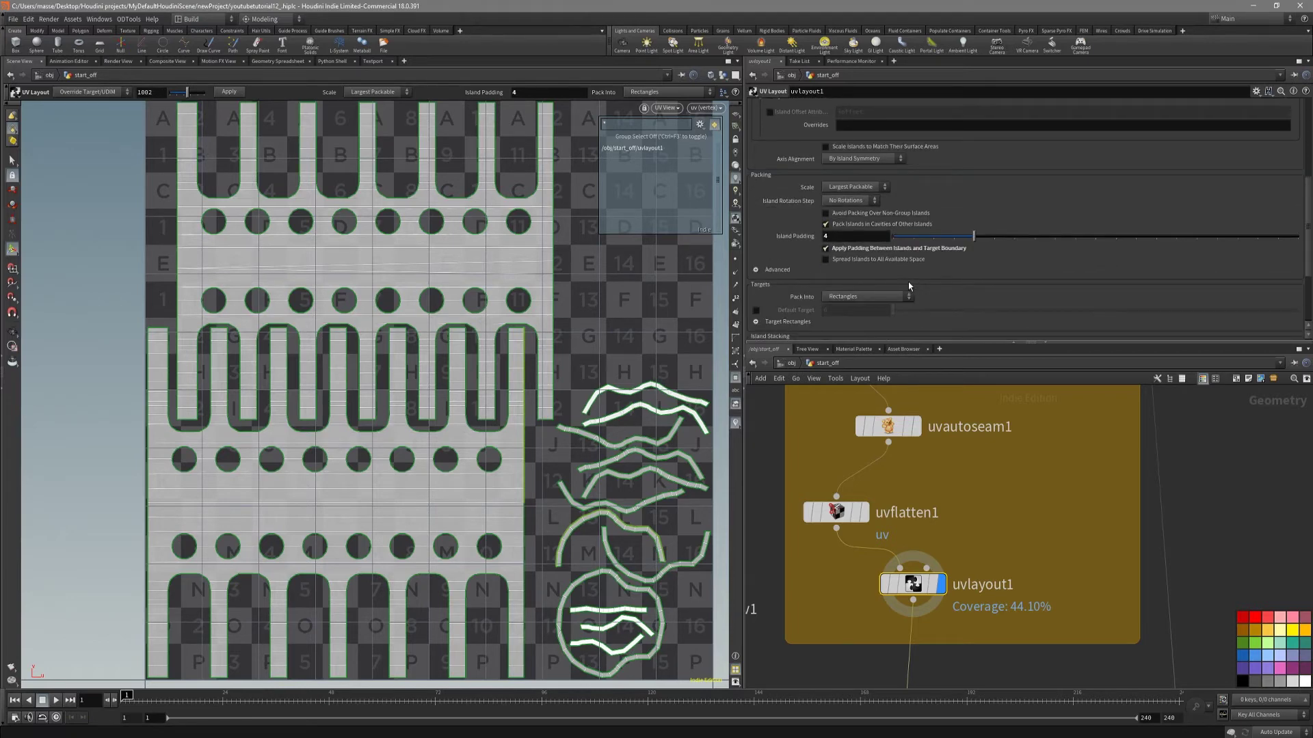
scroll(908, 282, "down", 5)
left_click(825, 279)
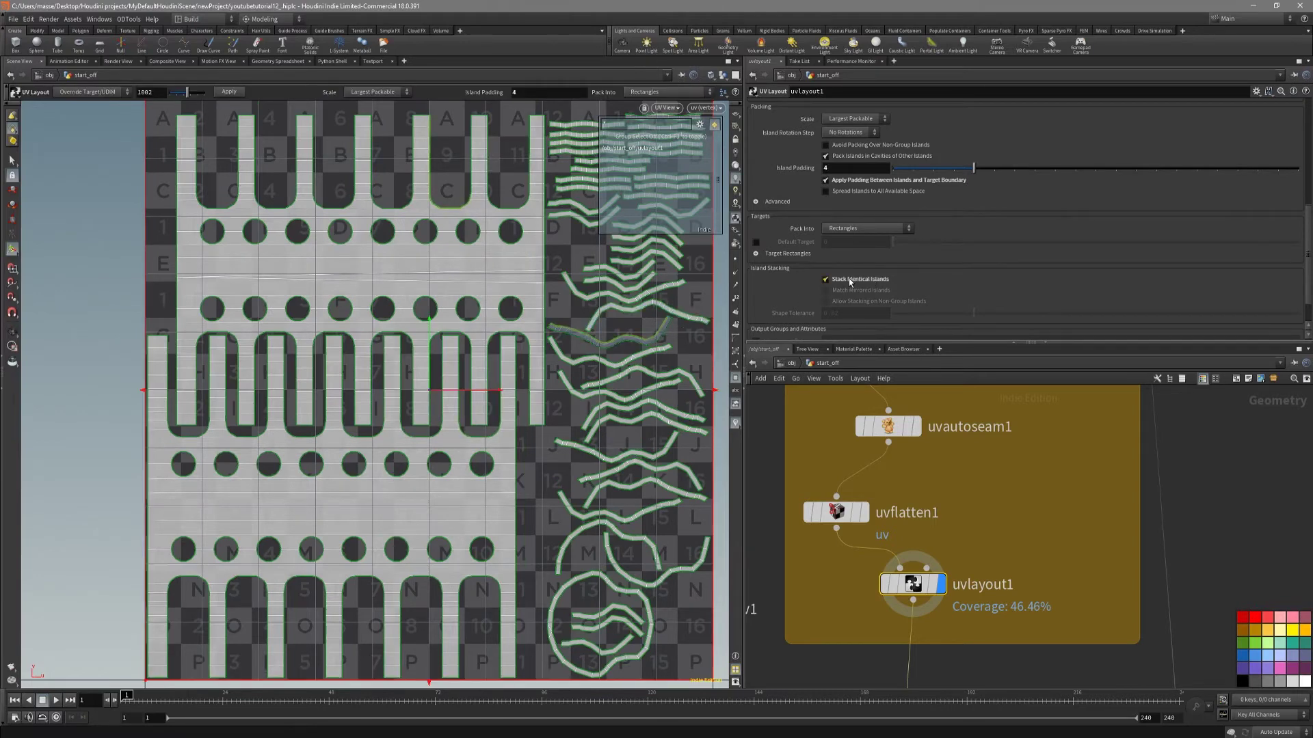
left_click(826, 278)
scroll(615, 333, "down", 1)
middle_click_drag(615, 333, 606, 320)
right_click_drag(606, 319, 638, 353)
middle_click_drag(638, 353, 617, 342)
left_click(865, 281)
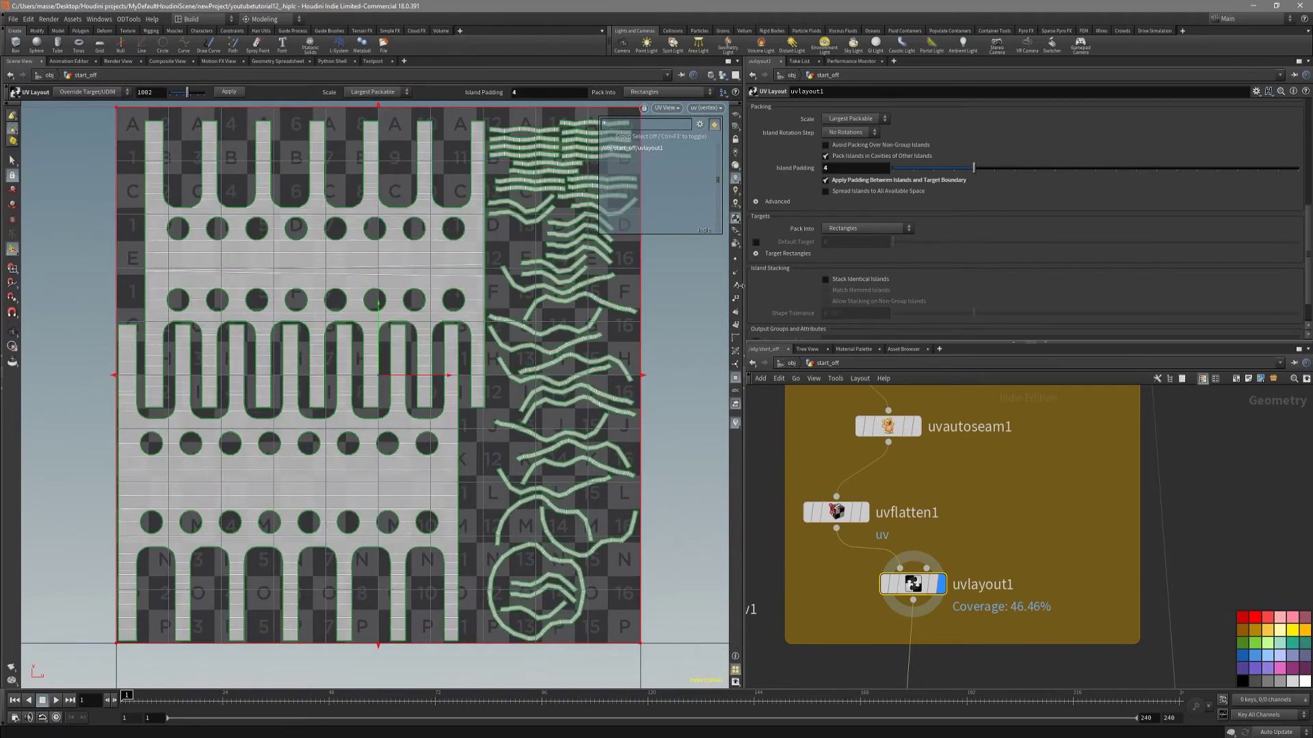
Inspect the unstacked uvlayout1 result, checking the spacing between the interlocking shell islands and the thin strips.
right_click_drag(627, 293, 613, 333)
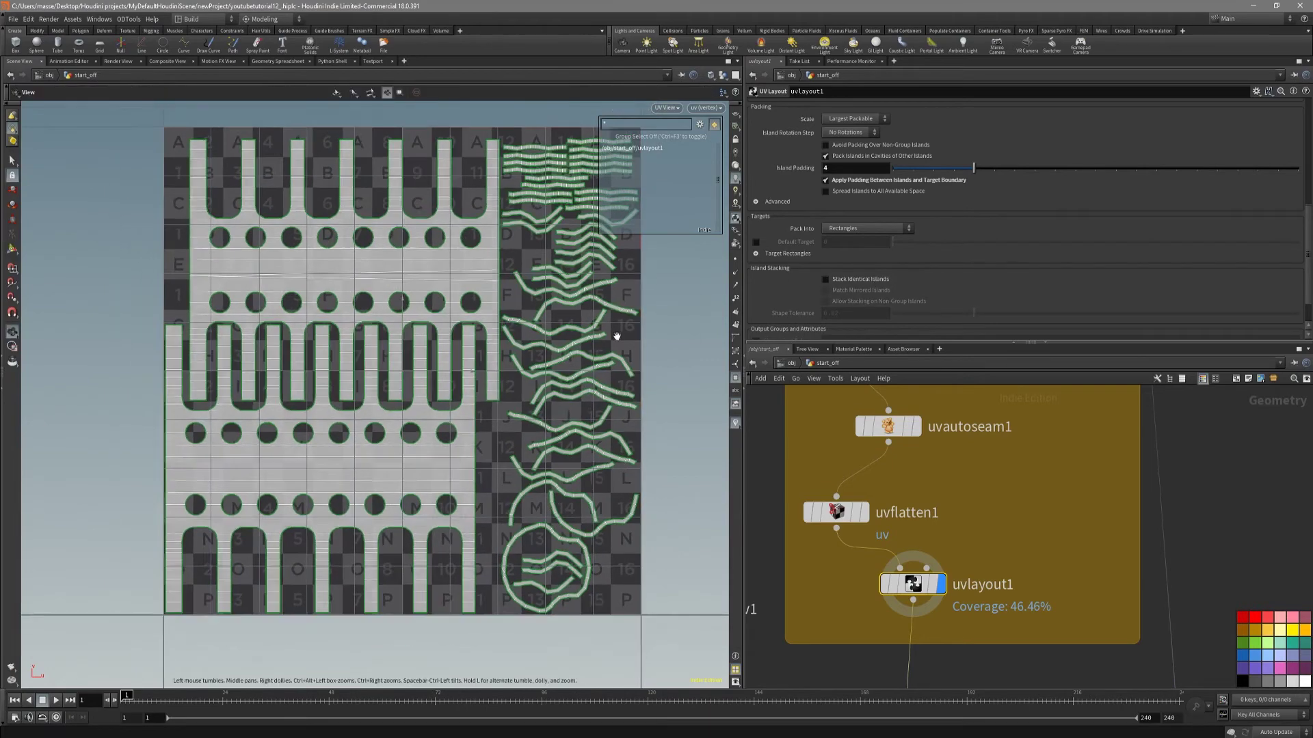
mouse_move(509, 410)
right_mouse_down()
mouse_move(540, 410)
mouse_move(483, 419)
mouse_move(504, 422)
right_mouse_up()
middle_click_drag(504, 422, 499, 452)
scroll(392, 307, "up", 3)
middle_click_drag(392, 307, 540, 346)
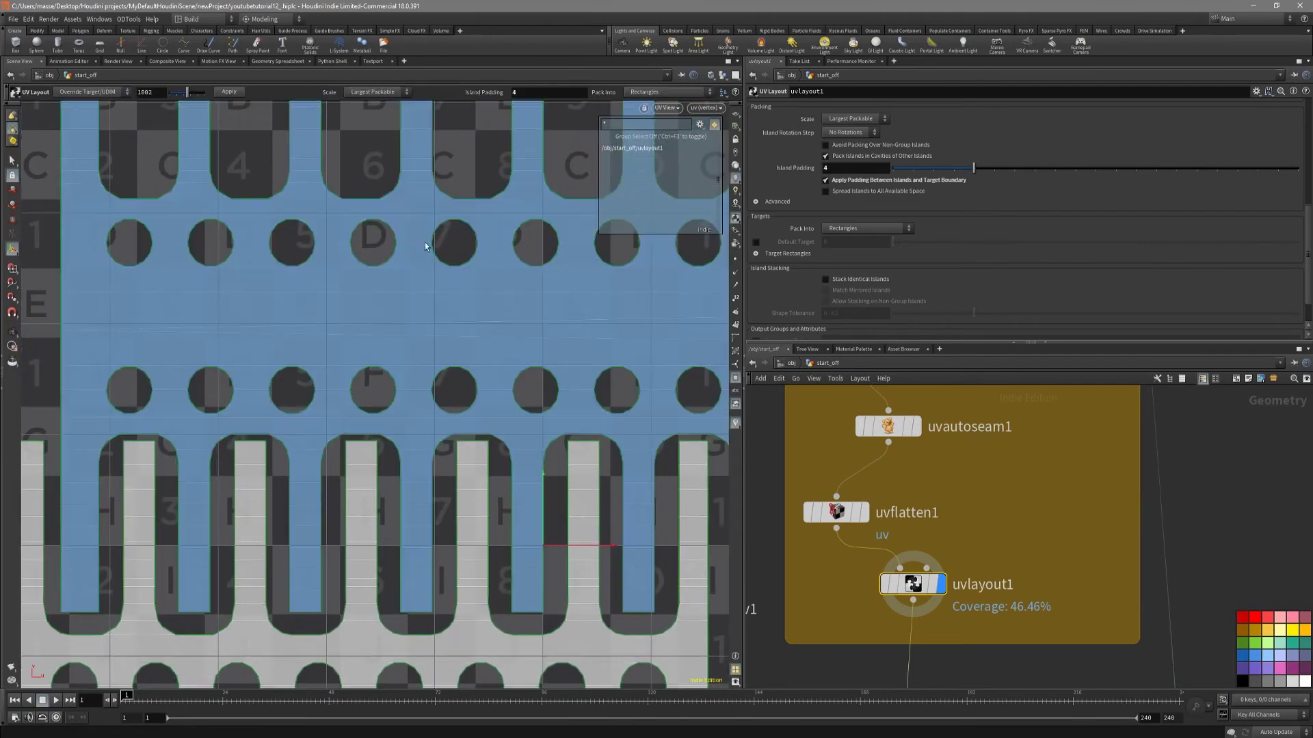
right_click_drag(312, 263, 259, 271)
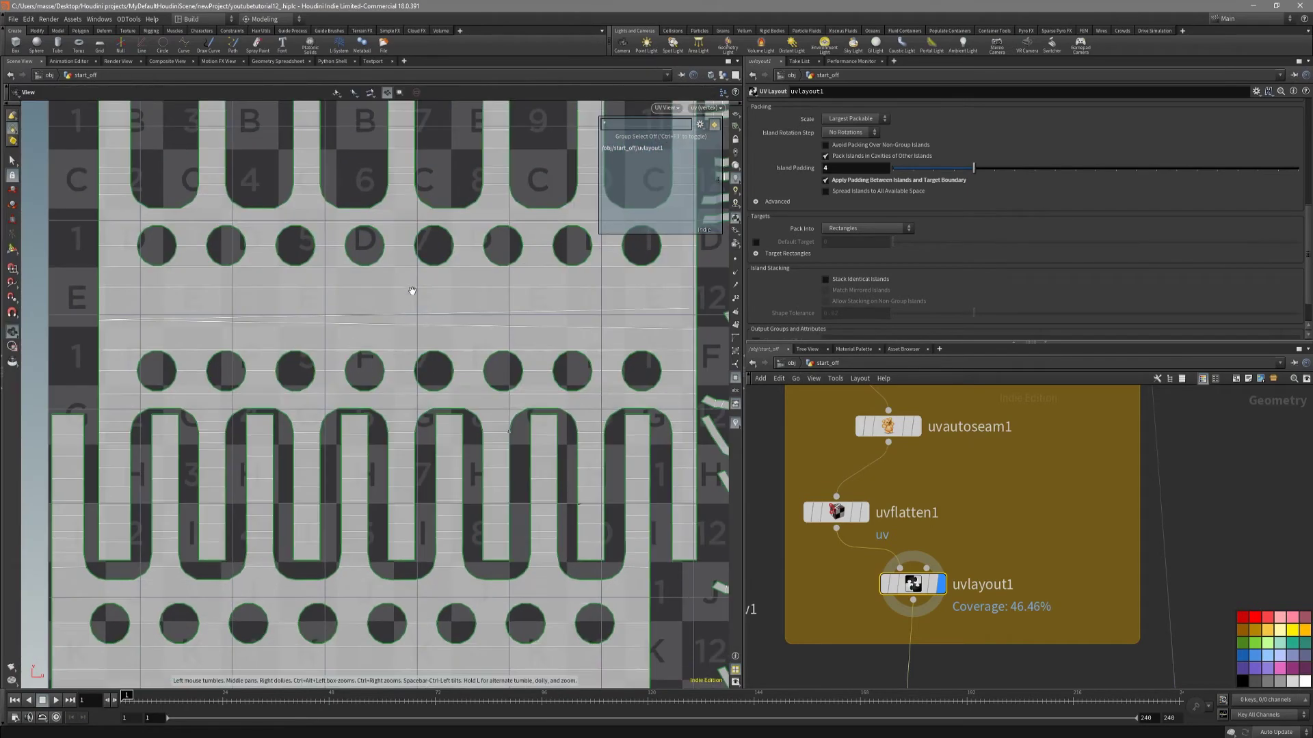
middle_click_drag(398, 444, 445, 346)
right_click_drag(445, 346, 400, 438)
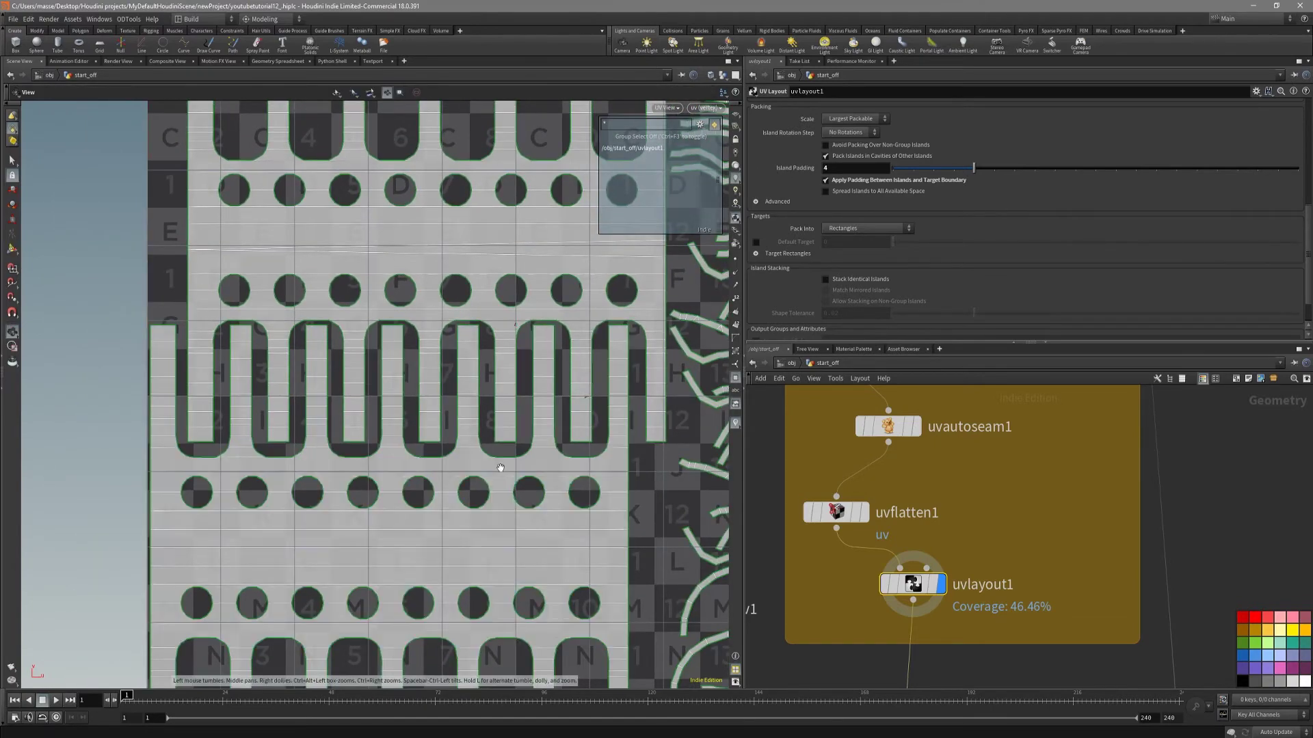
scroll(409, 352, "down", 2)
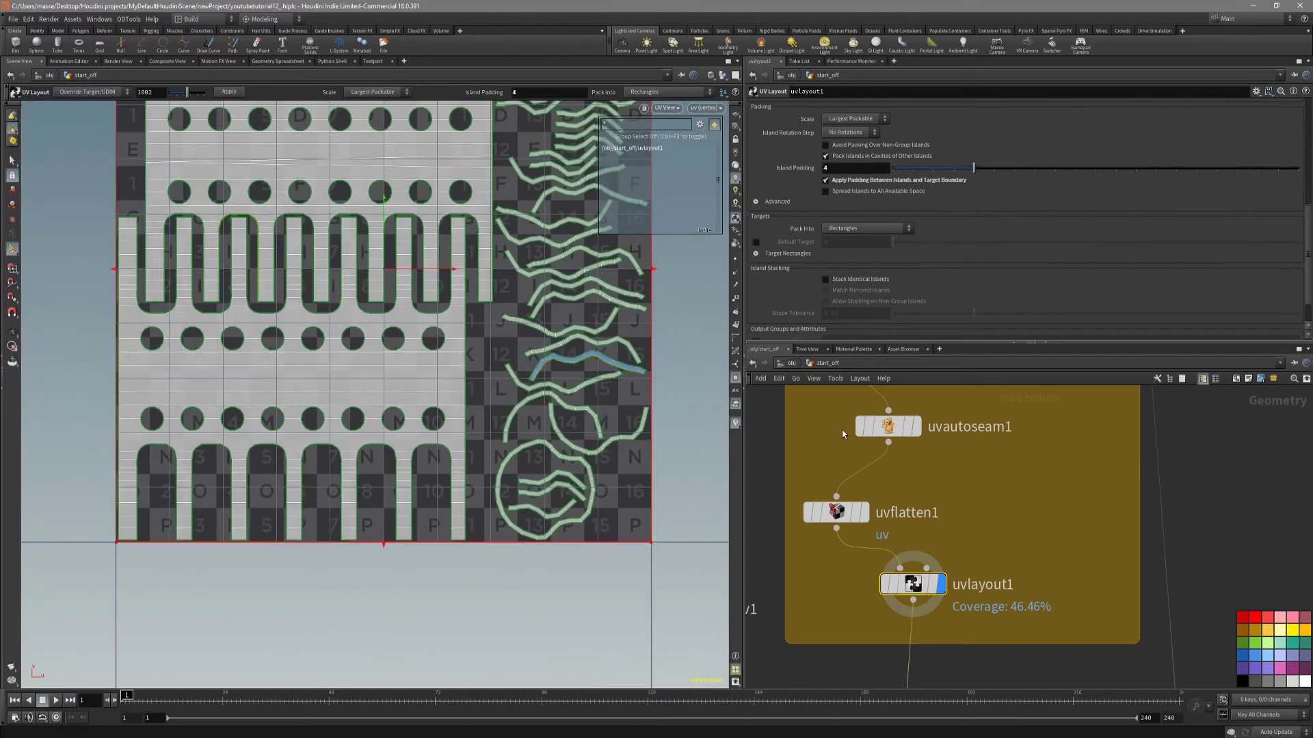
Display the divide1 node below the unwrap section to view the triangulated mesh in the UV view.
scroll(1000, 531, "down", 3)
middle_click_drag(1047, 566, 1039, 451)
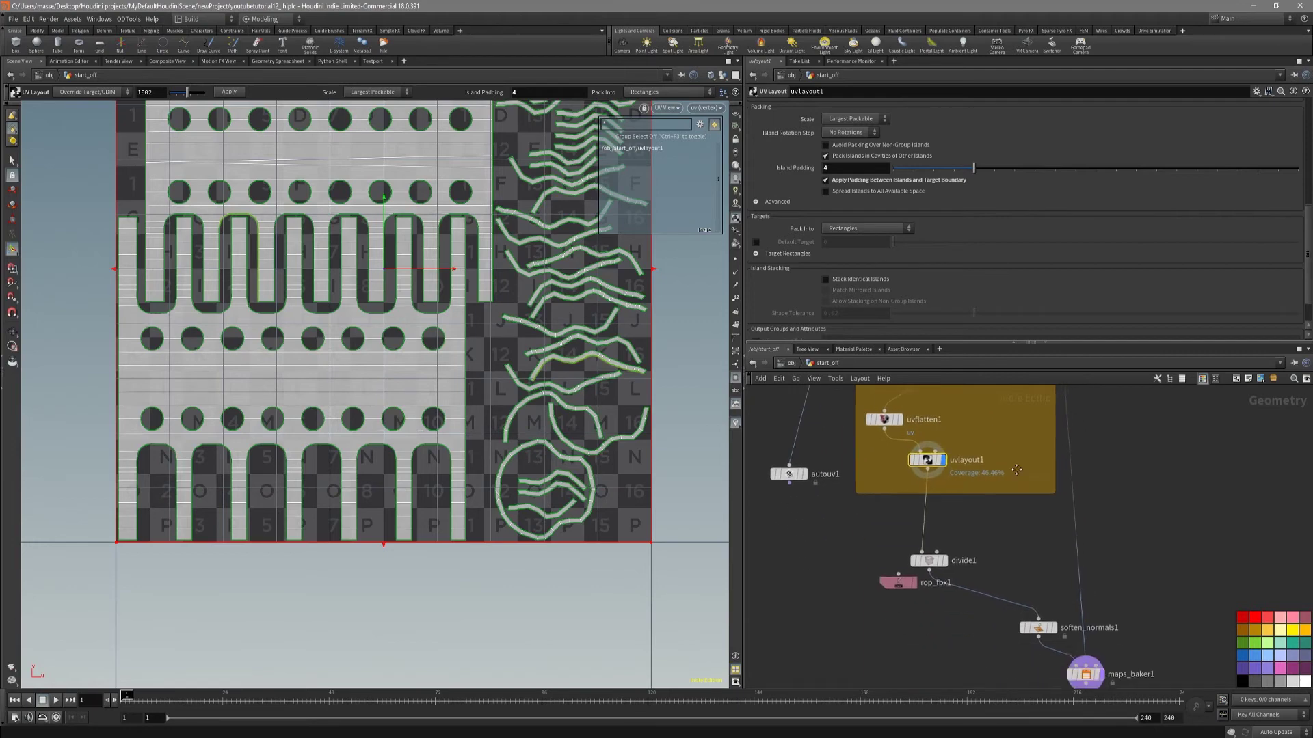
left_click(933, 532)
left_click(958, 531)
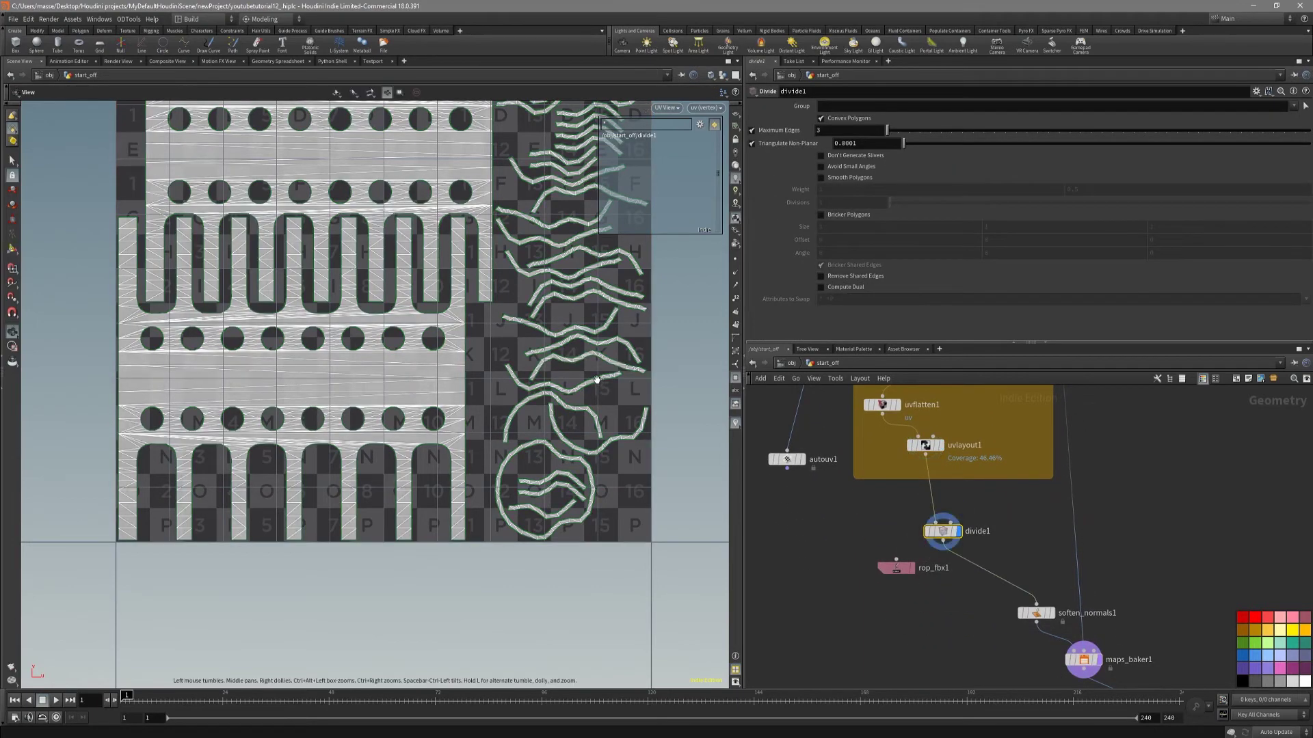
Return to the perspective view of the triangulated tube and turn on Avoid Small Angles in divide1.
key("space+1")
left_click_drag(596, 378, 869, 171)
key("shift+w")
left_click_drag(593, 292, 539, 340)
key("shift+w")
scroll(539, 340, "up", 4)
left_click(859, 167)
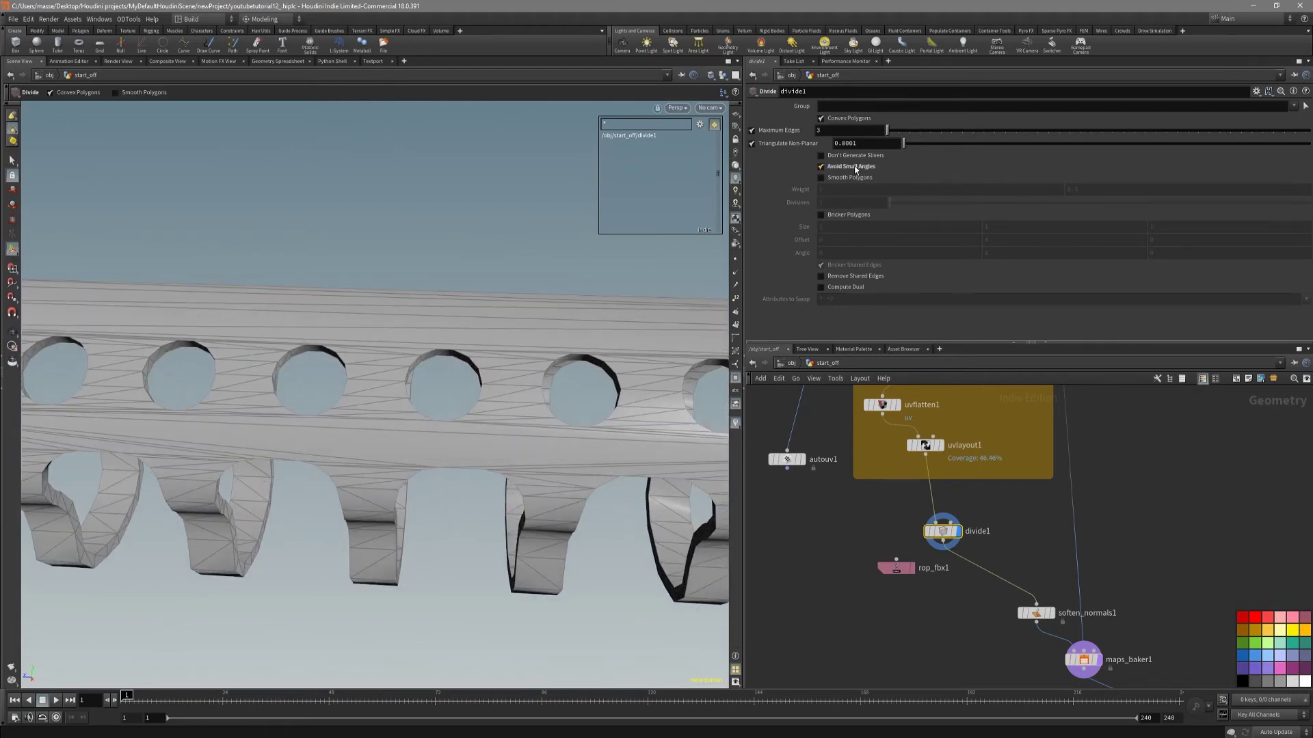
left_click(855, 169)
left_click(855, 169)
Examine the triangulated mesh around the tube's holes and ribs with Avoid Small Angles enabled.
key("shift+w")
mouse_move(578, 385)
left_mouse_down("alt")
mouse_move(586, 368)
mouse_move(612, 401)
mouse_move(574, 437)
mouse_move(579, 291)
mouse_move(533, 285)
mouse_move(518, 370)
mouse_move(566, 429)
left_mouse_up("alt")
key("shift+w")
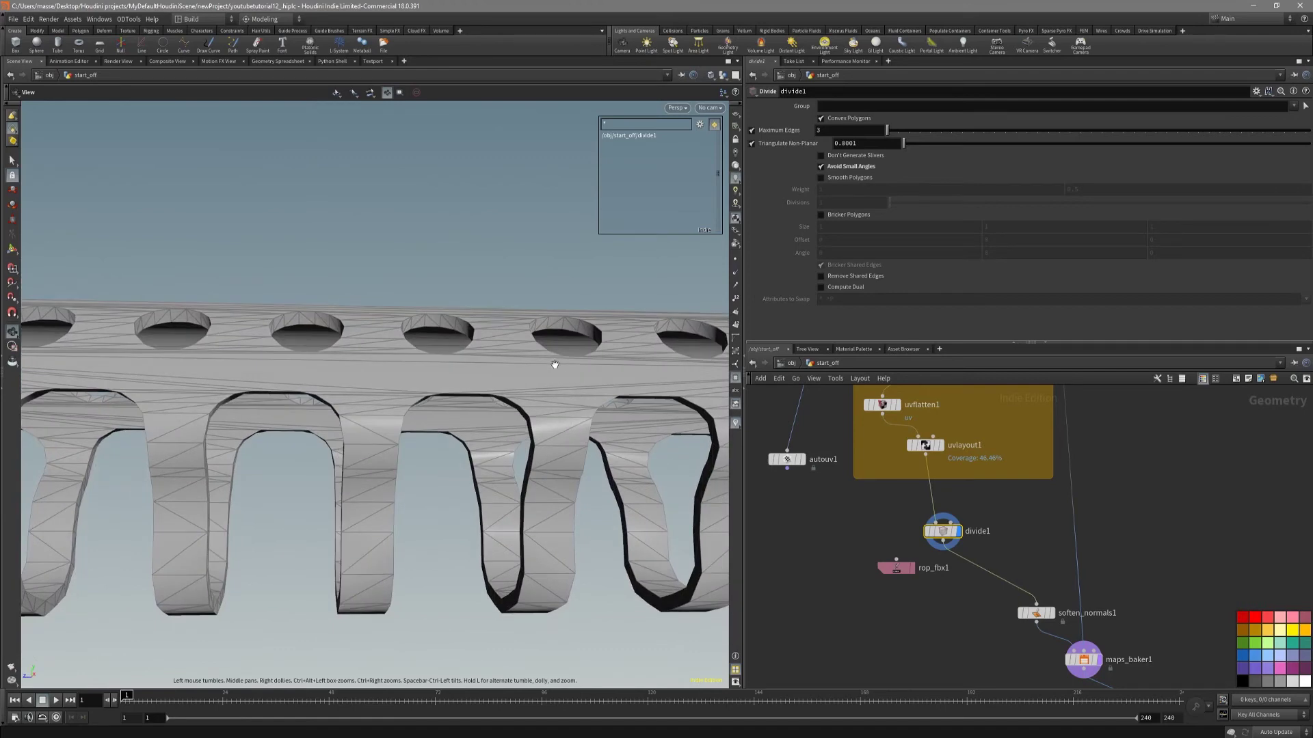
key("shift+w")
mouse_move(554, 364)
left_mouse_down()
mouse_move(451, 351)
mouse_move(598, 472)
mouse_move(521, 339)
mouse_move(595, 409)
left_mouse_up()
key("shift+w")
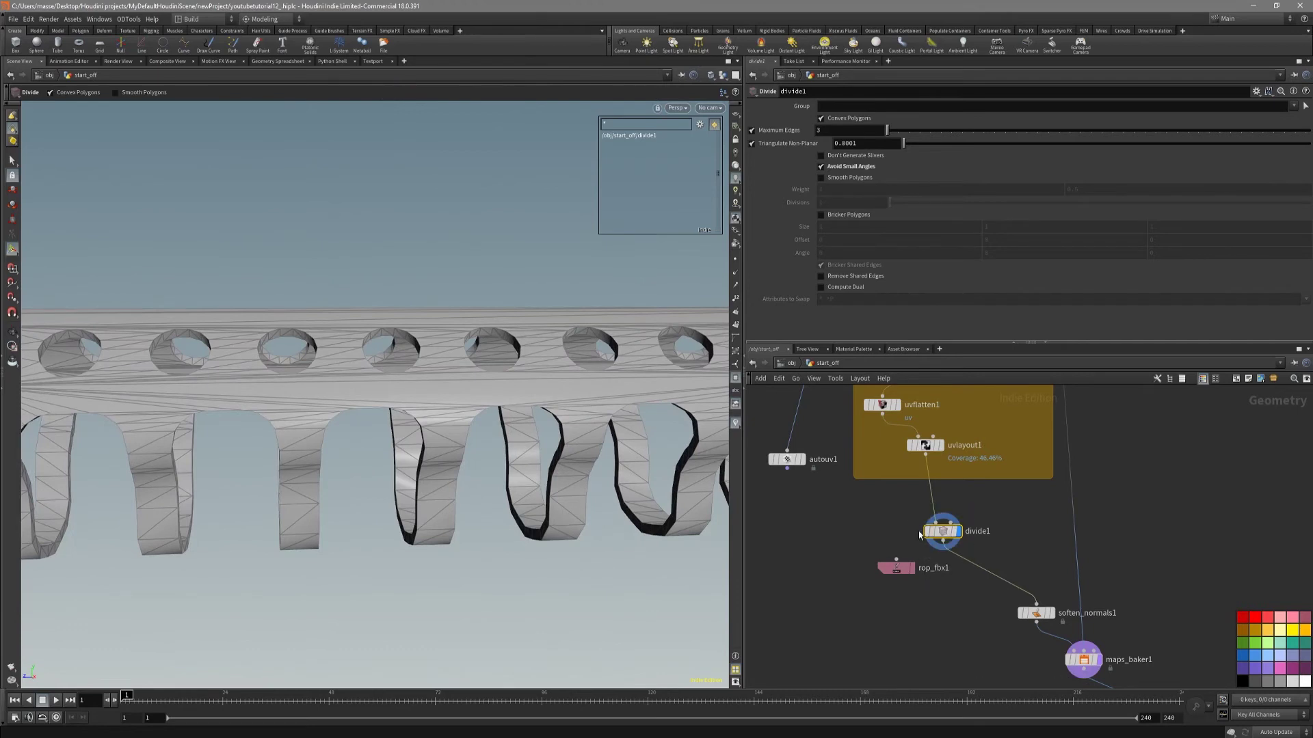
Check divide1's geometry information for its point and polygon counts, and view the tube in plain shading.
left_click(916, 532)
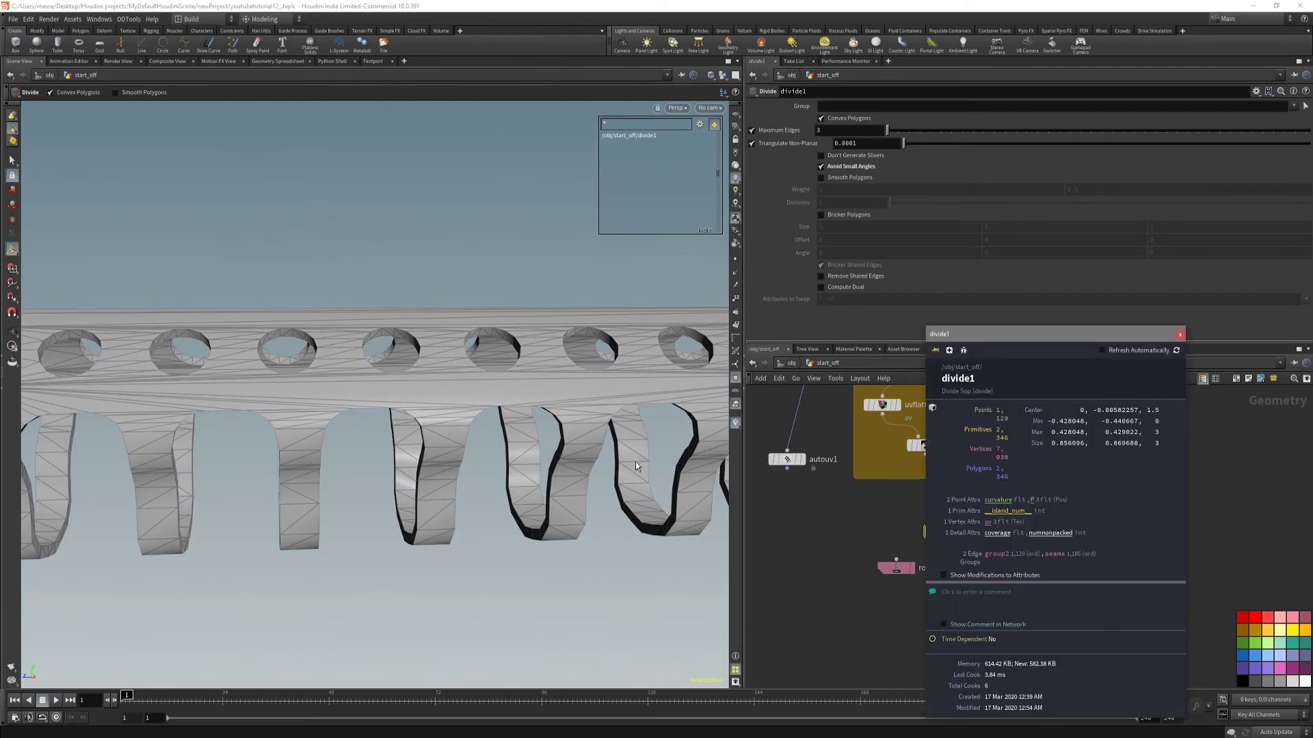
left_click(617, 610)
left_click_drag(624, 536, 505, 419, "alt")
key("shift+w")
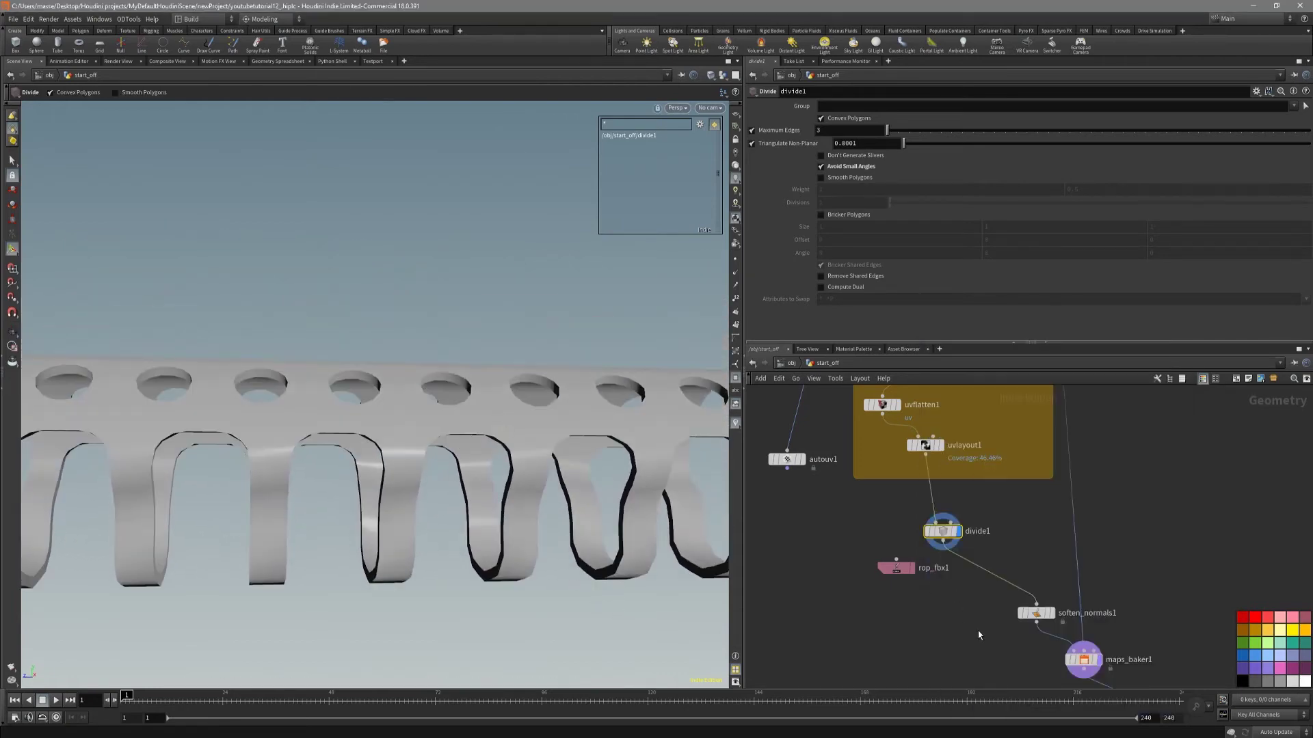
Display soften_normals1 and toggle Harden UV Seams off and back on to compare the tube's shading.
middle_click_drag(979, 635, 912, 620)
left_click(970, 605)
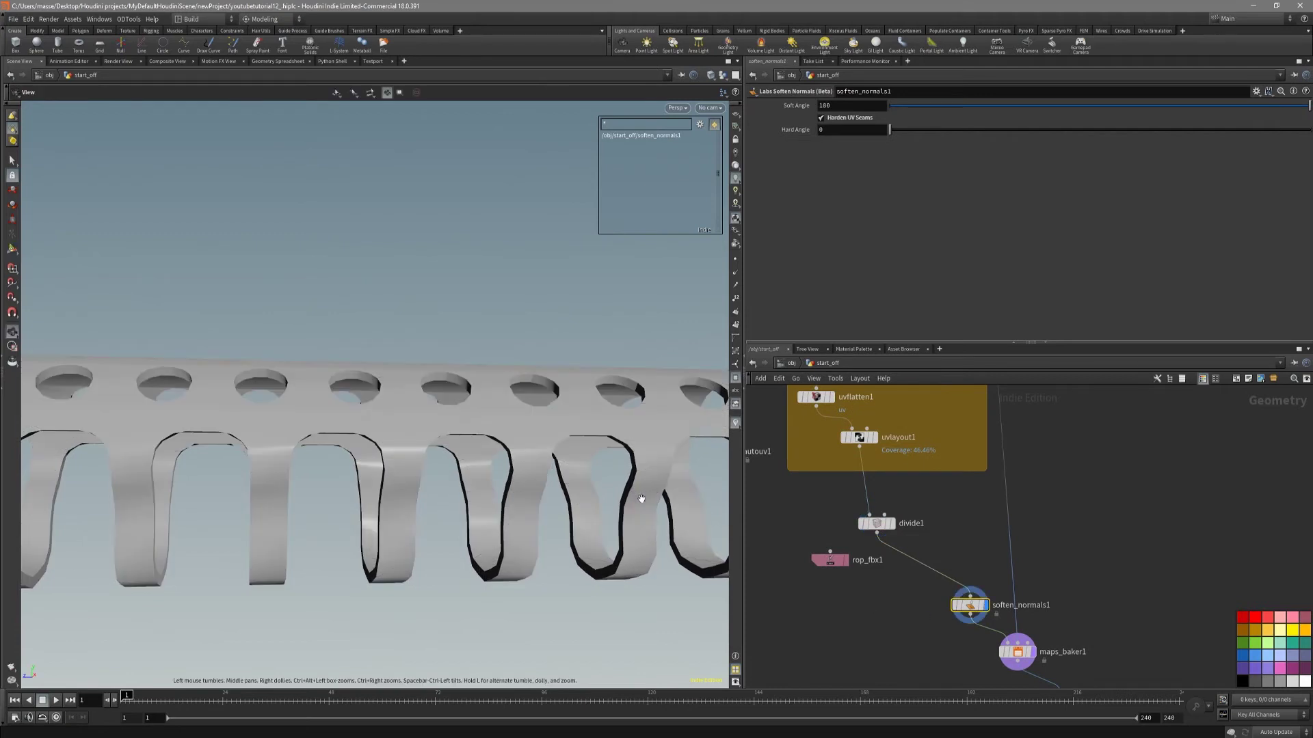
left_click(856, 117)
left_click(856, 118)
mouse_move(619, 301)
left_mouse_down("alt")
mouse_move(563, 347)
mouse_move(621, 396)
mouse_move(587, 405)
mouse_move(607, 405)
mouse_move(574, 393)
mouse_move(567, 409)
mouse_move(453, 424)
left_mouse_up("alt")
key("Escape")
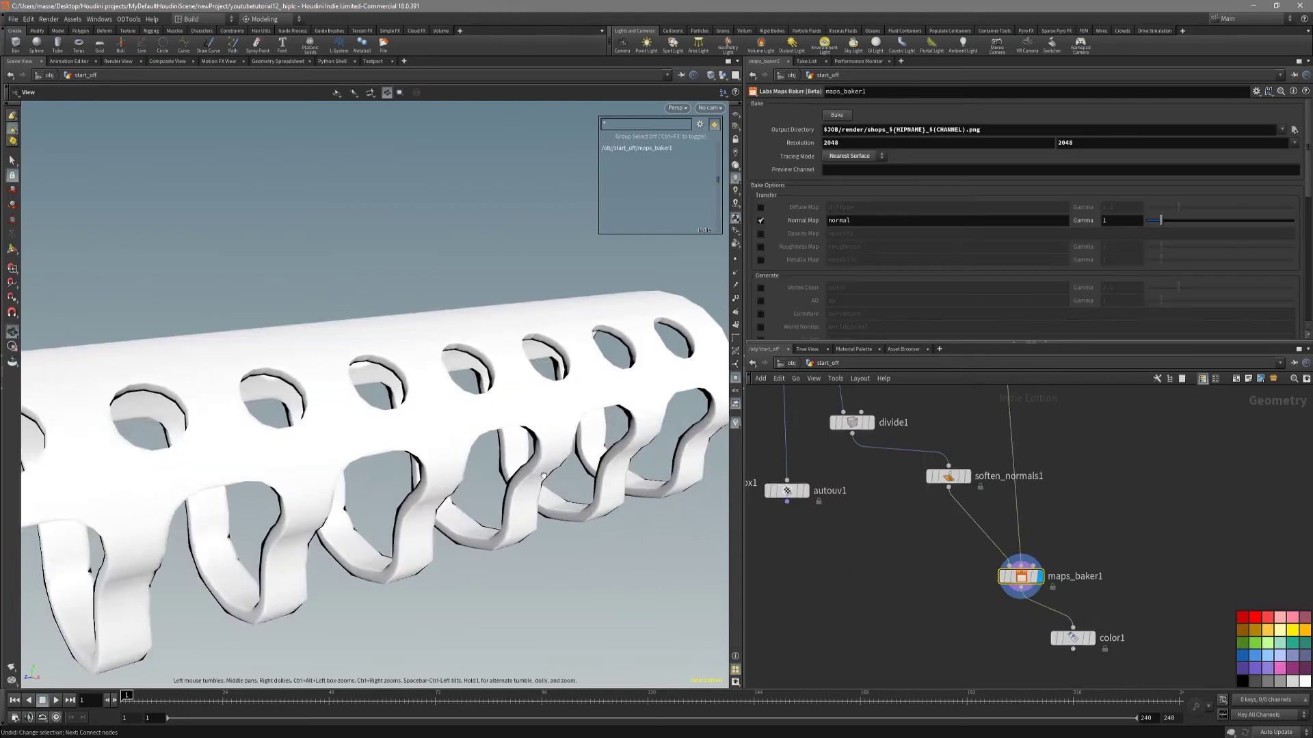
Display the color1 node after maps_baker1 and inspect the gray tube's surface and mesh.
left_click_drag(683, 520, 731, 544)
left_click(1061, 637)
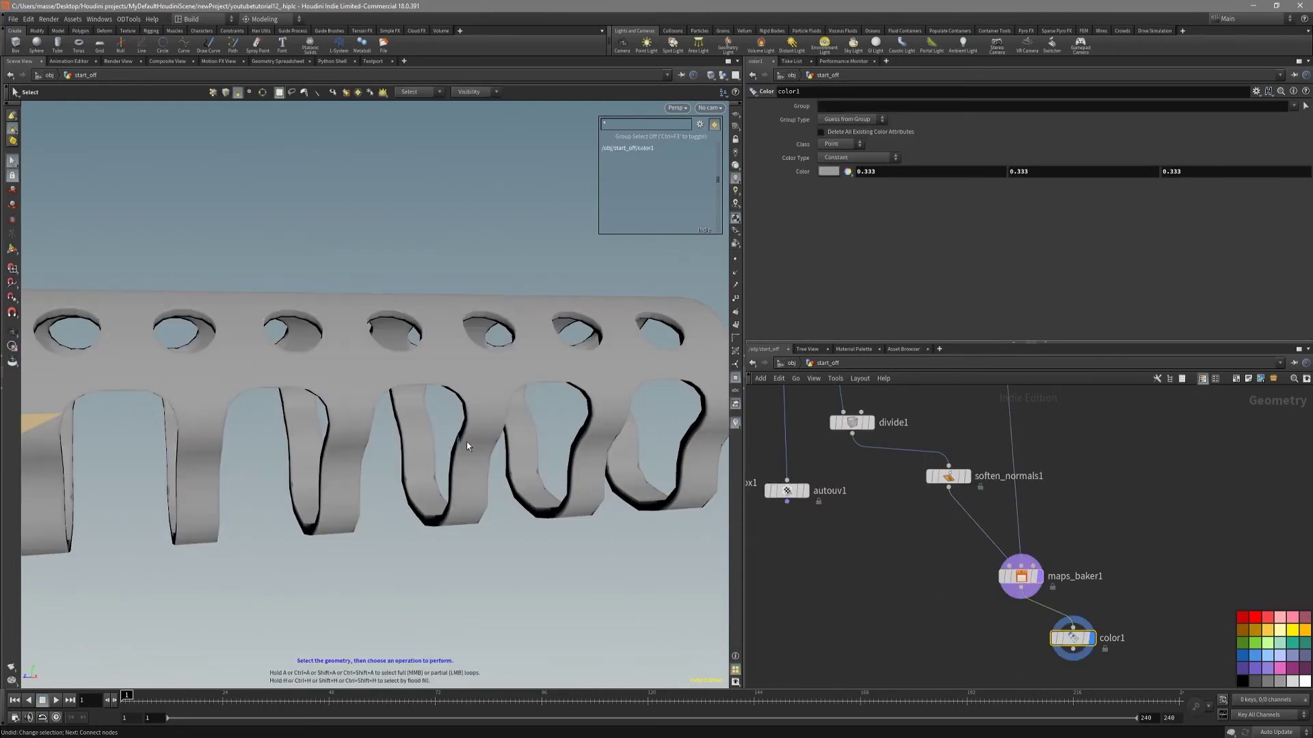
scroll(469, 443, "down", 2)
mouse_move(469, 443)
left_mouse_down("alt")
mouse_move(404, 436)
mouse_move(551, 514)
mouse_move(474, 457)
mouse_move(483, 392)
mouse_move(515, 395)
mouse_move(601, 363)
mouse_move(571, 379)
mouse_move(536, 358)
mouse_move(574, 478)
mouse_move(510, 463)
mouse_move(582, 441)
mouse_move(613, 517)
mouse_move(621, 331)
mouse_move(626, 359)
mouse_move(623, 332)
mouse_move(574, 363)
mouse_move(592, 358)
mouse_move(580, 401)
mouse_move(430, 419)
mouse_move(508, 437)
mouse_move(476, 432)
mouse_move(546, 359)
left_mouse_up("alt")
left_click(551, 514)
scroll(483, 392, "up", 5)
key("shift+w")
key("shift+w")
key("s")
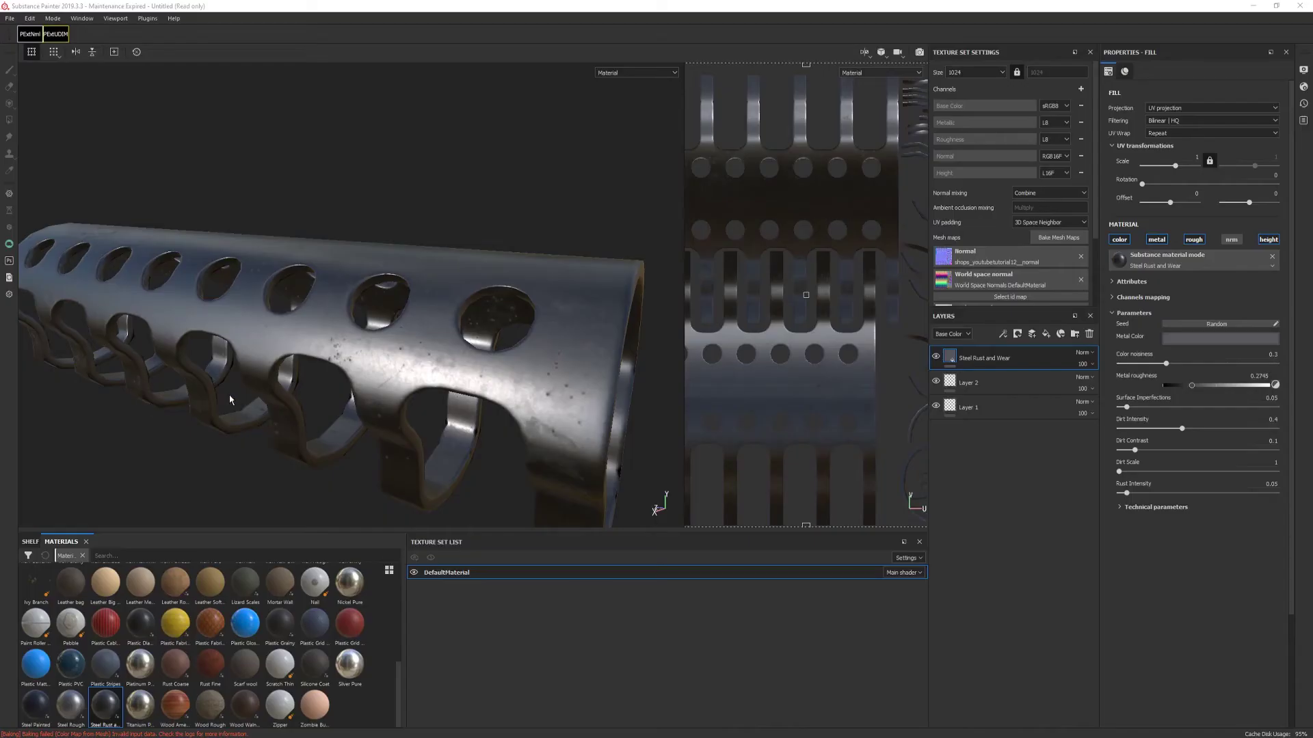
Switch to Substance Painter, hide the Steel Rust and Wear layer, and show the untextured tube in the 3D view only.
mouse_move(233, 356)
left_mouse_down("alt")
mouse_move(198, 366)
mouse_move(469, 358)
mouse_move(298, 321)
mouse_move(240, 357)
left_mouse_up("alt")
right_click_drag(240, 357, 394, 378, "alt")
left_click_drag(394, 378, 382, 383, "alt")
left_click(936, 356)
left_click_drag(478, 294, 363, 377, "alt")
right_click_drag(363, 377, 428, 436, "alt")
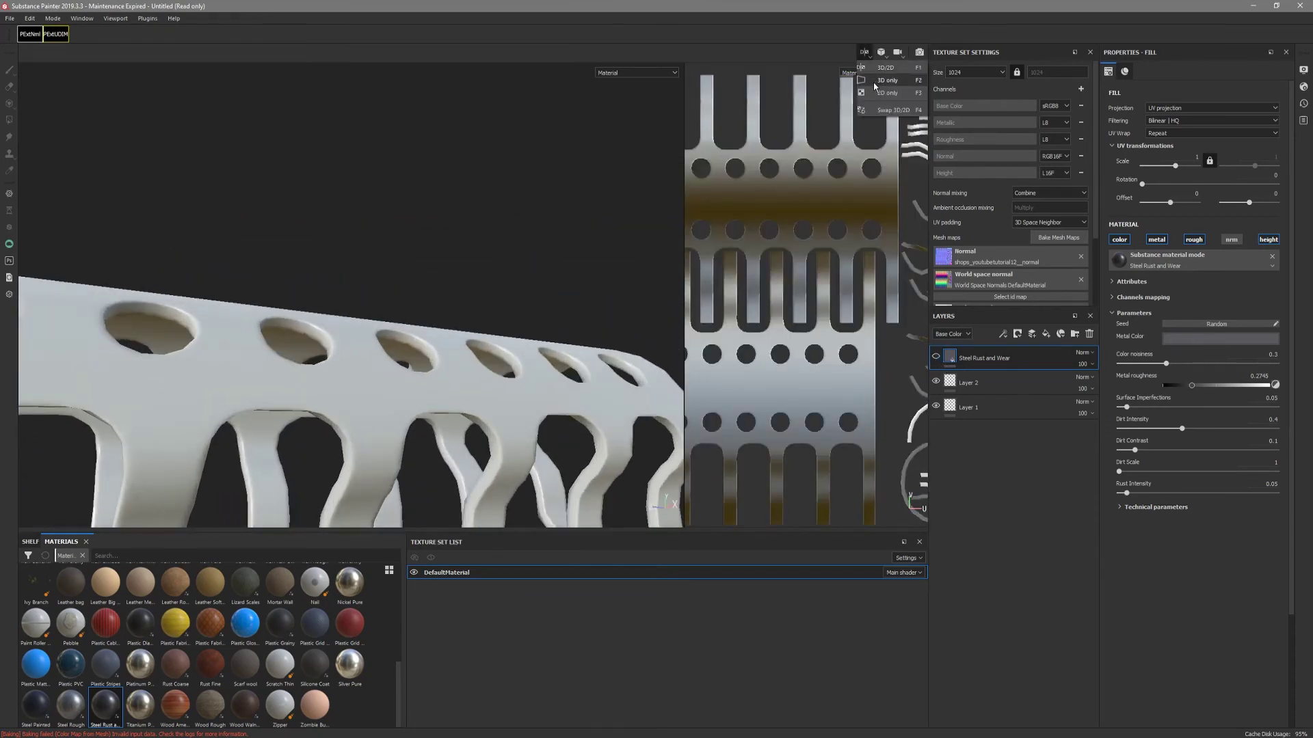
left_click(874, 84)
left_click_drag(618, 249, 647, 269, "alt")
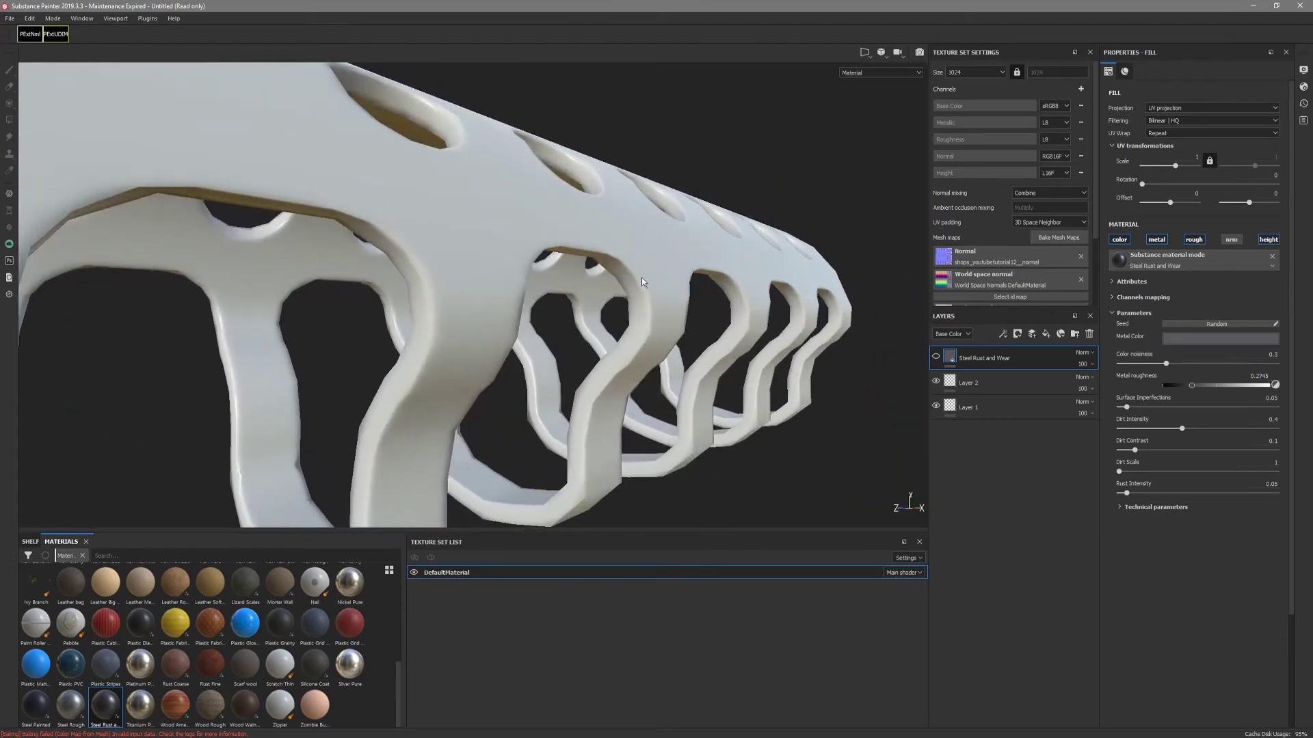
Add a new paint layer, activate Polygon Fill to expose the triangle mesh, and show the Steel Rust and Wear layer again.
left_click(1031, 334)
key("4")
mouse_move(80, 137)
left_mouse_down("alt")
mouse_move(383, 236)
mouse_move(516, 250)
mouse_move(833, 386)
left_mouse_up("alt")
left_click(935, 381)
left_click_drag(638, 258, 678, 335, "alt")
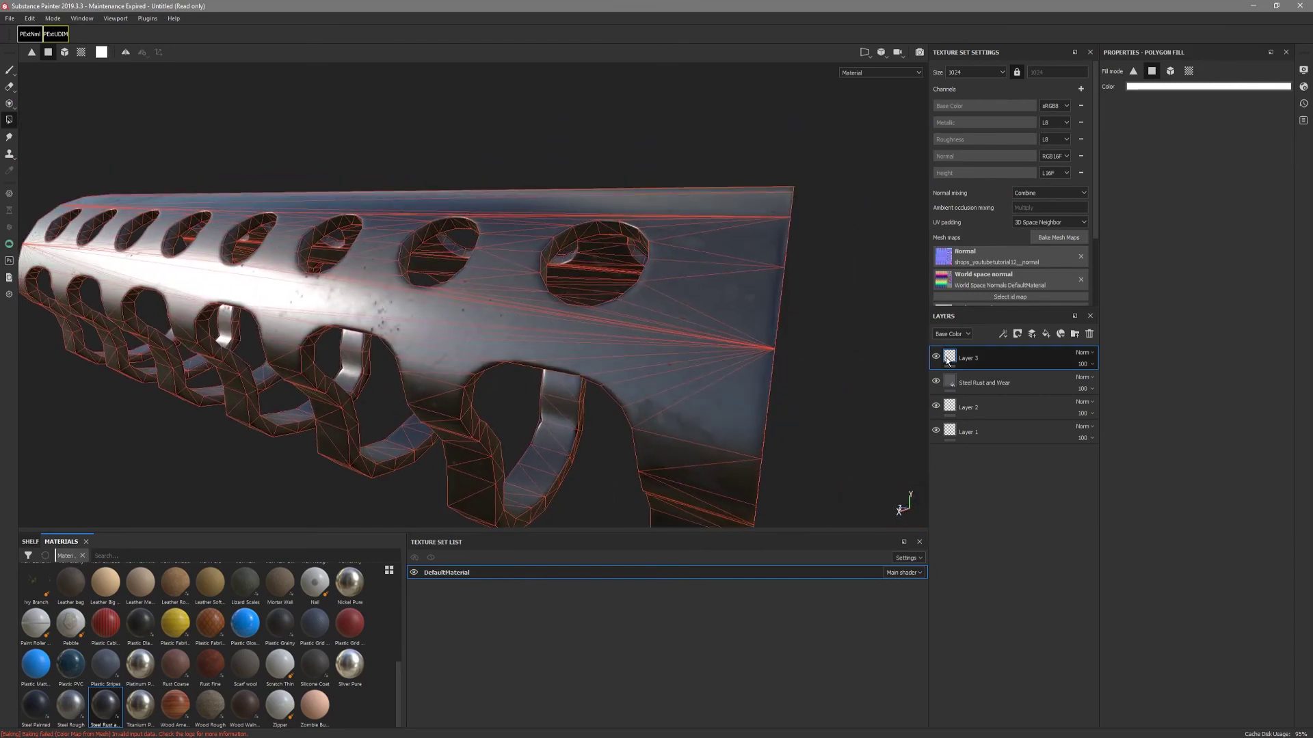
Activate the Paint tool to hide the mesh overlay and inspect the steel-textured tube from the side.
left_click(10, 70)
left_click_drag(304, 182, 506, 246, "alt")
middle_click_drag(263, 277, 444, 273, "alt")
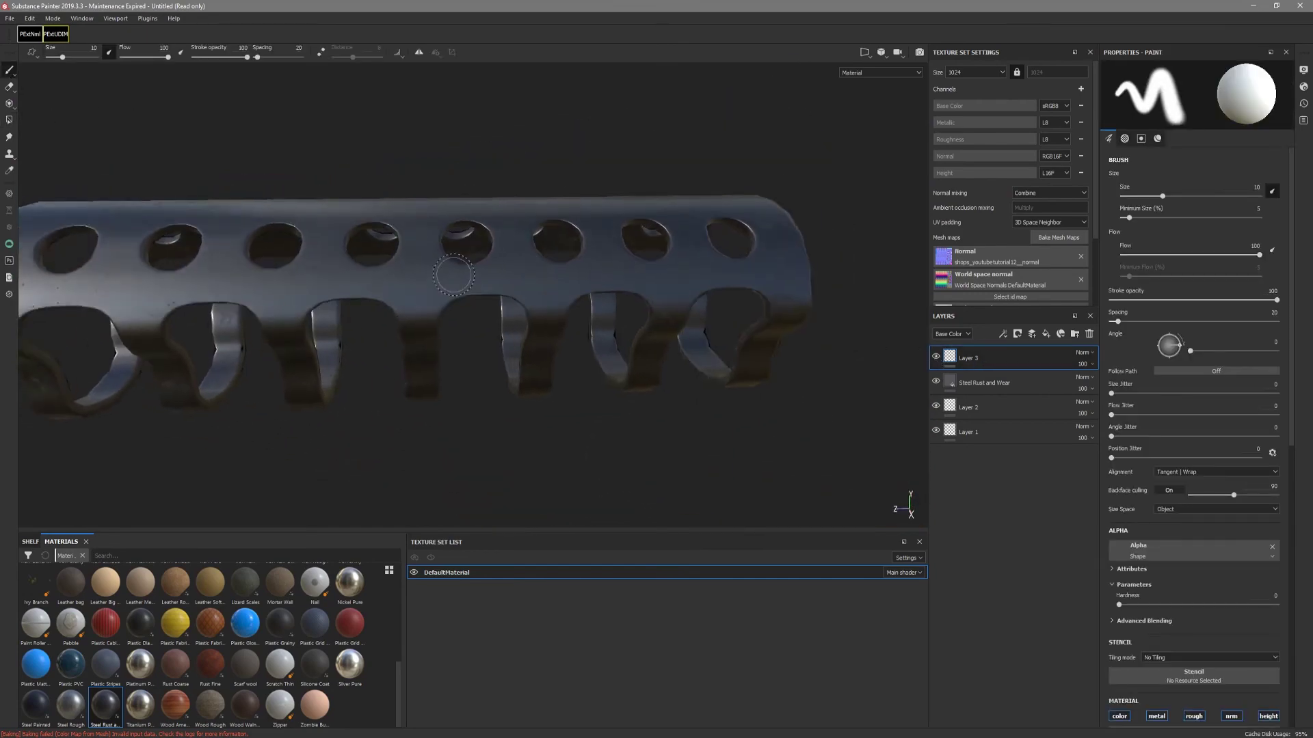
mouse_move(443, 273)
left_mouse_down("alt")
mouse_move(410, 242)
mouse_move(304, 196)
mouse_move(299, 142)
mouse_move(404, 290)
left_mouse_up("alt")
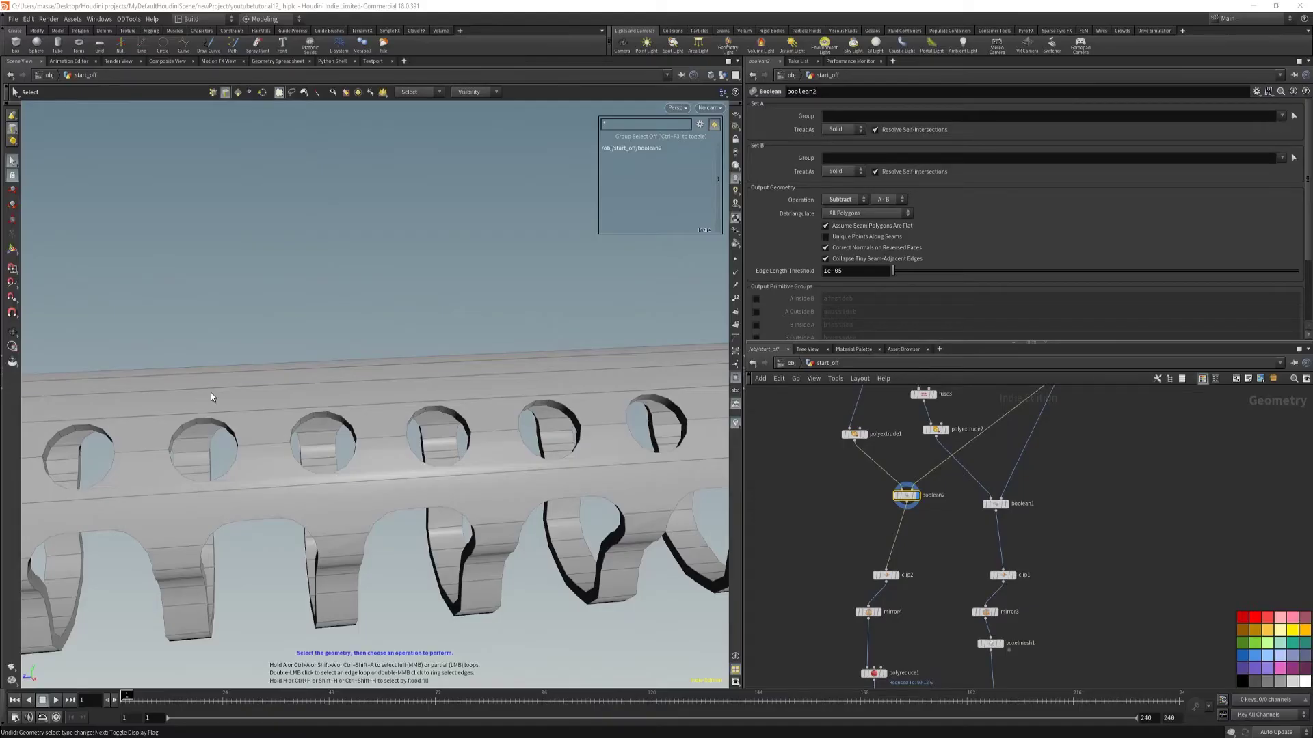
Switch back to Houdini and examine the lengthwise edges and faceted silhouette of the boolean2 tube, with and without wireframe.
mouse_move(211, 393)
left_mouse_down()
mouse_move(372, 393)
mouse_move(273, 420)
mouse_move(314, 387)
mouse_move(489, 410)
mouse_move(462, 417)
mouse_move(455, 404)
mouse_move(401, 424)
mouse_move(471, 410)
mouse_move(428, 401)
mouse_move(178, 420)
mouse_move(451, 440)
mouse_move(324, 433)
left_mouse_up()
key("shift+w")
key("shift+w")
mouse_move(408, 428)
left_mouse_down()
mouse_move(212, 434)
mouse_move(596, 474)
mouse_move(567, 466)
left_mouse_up()
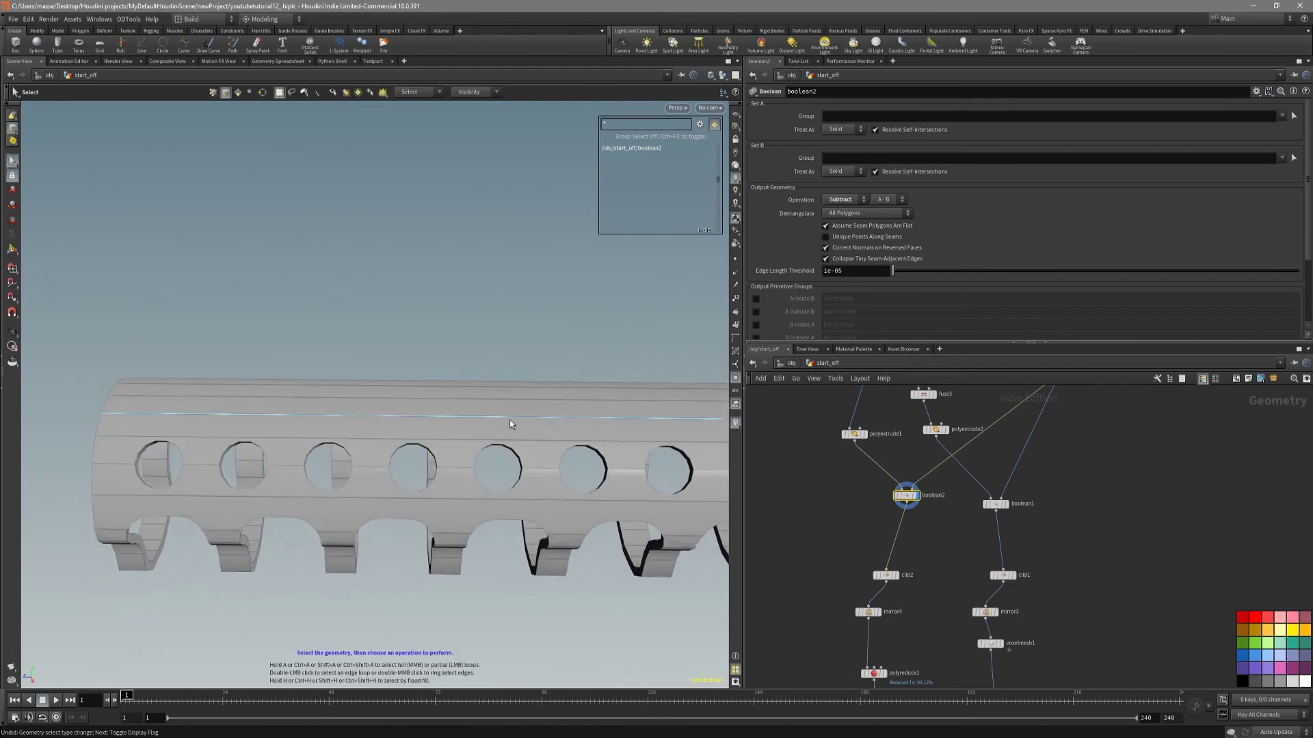
left_click_drag(526, 426, 559, 450)
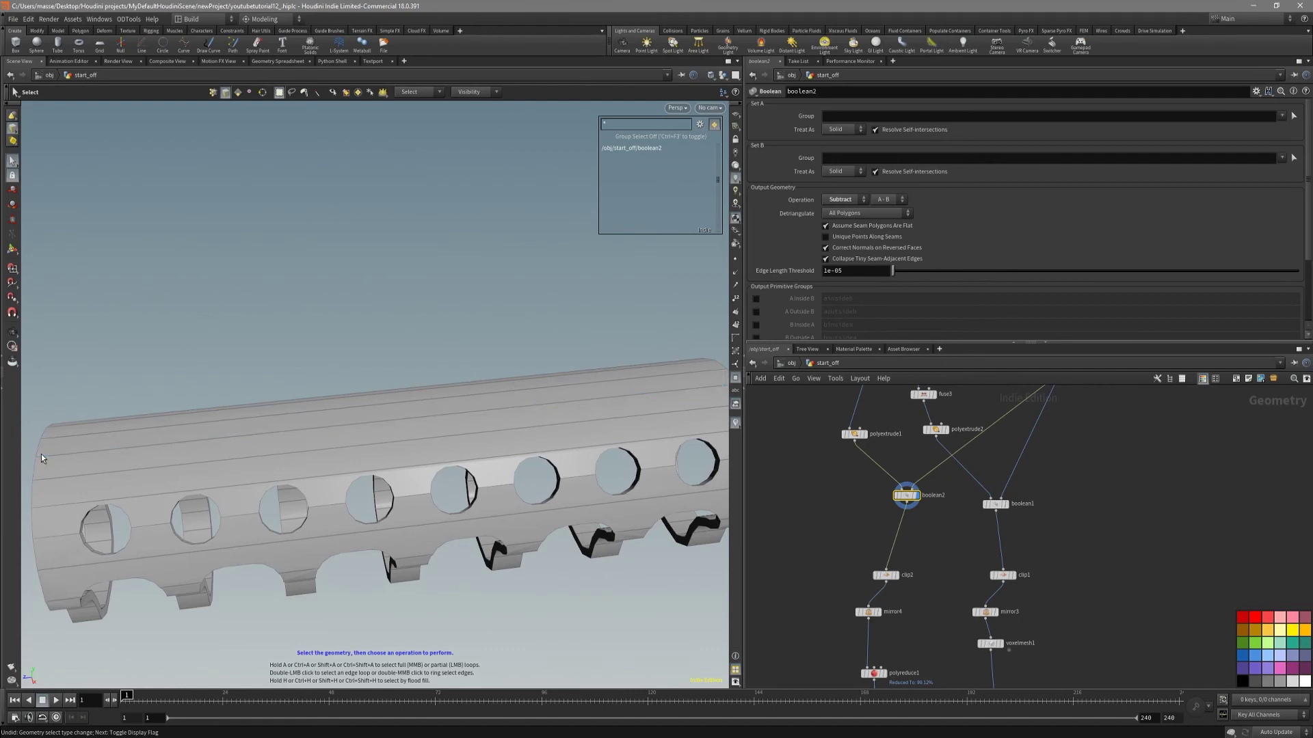
left_click_drag(119, 470, 181, 473)
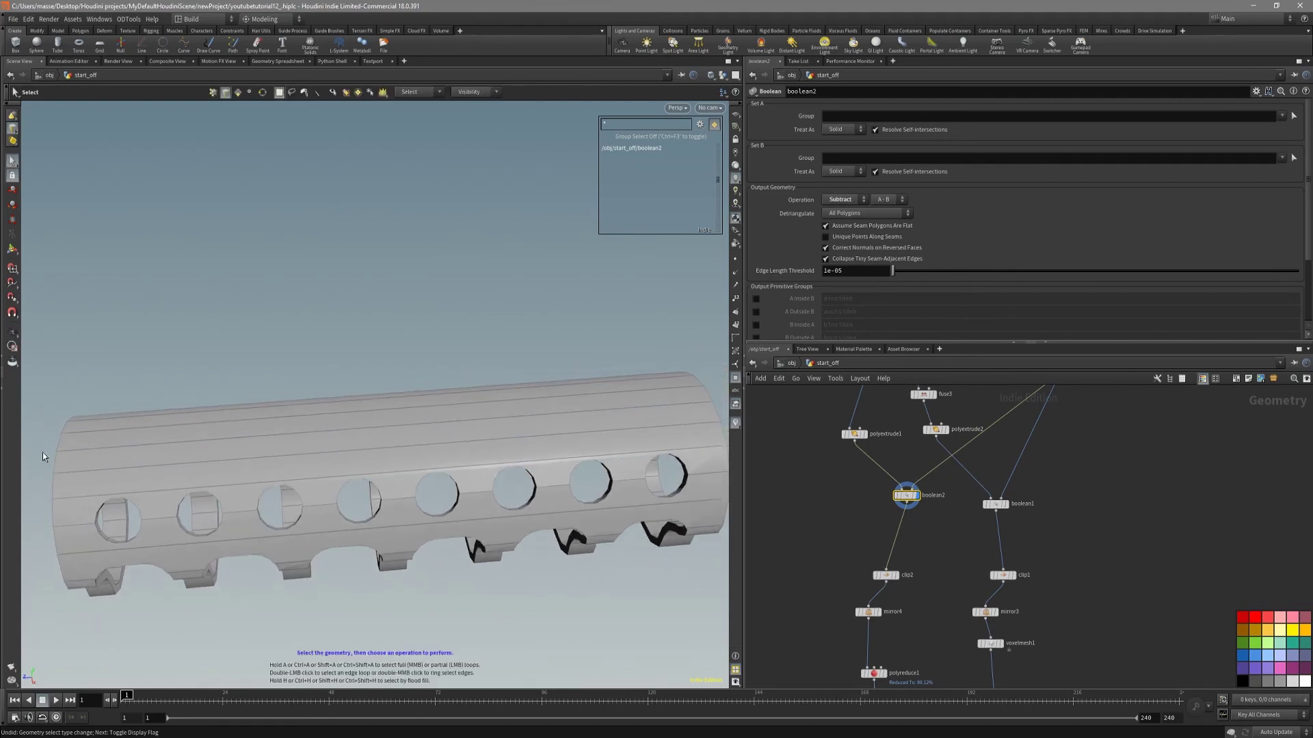
left_click_drag(677, 432, 576, 400)
mouse_move(178, 429)
left_mouse_down("alt")
mouse_move(139, 481)
mouse_move(164, 490)
left_mouse_up("alt")
key("shift+w")
key("s")
key("Escape")
Display polyreduce1, check its geometry information, and compare its wireframe with the boolean2 result.
middle_click_drag(920, 641, 926, 568)
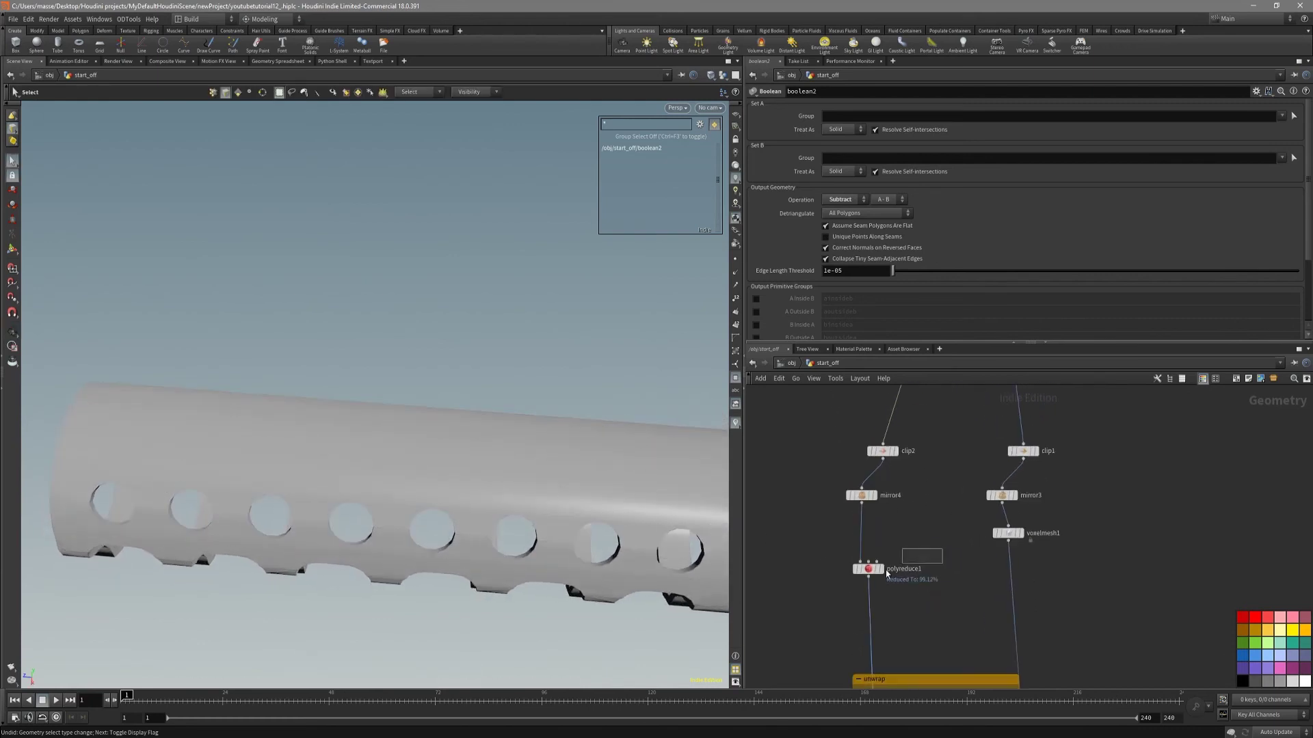
left_click(854, 577)
middle_click(875, 571)
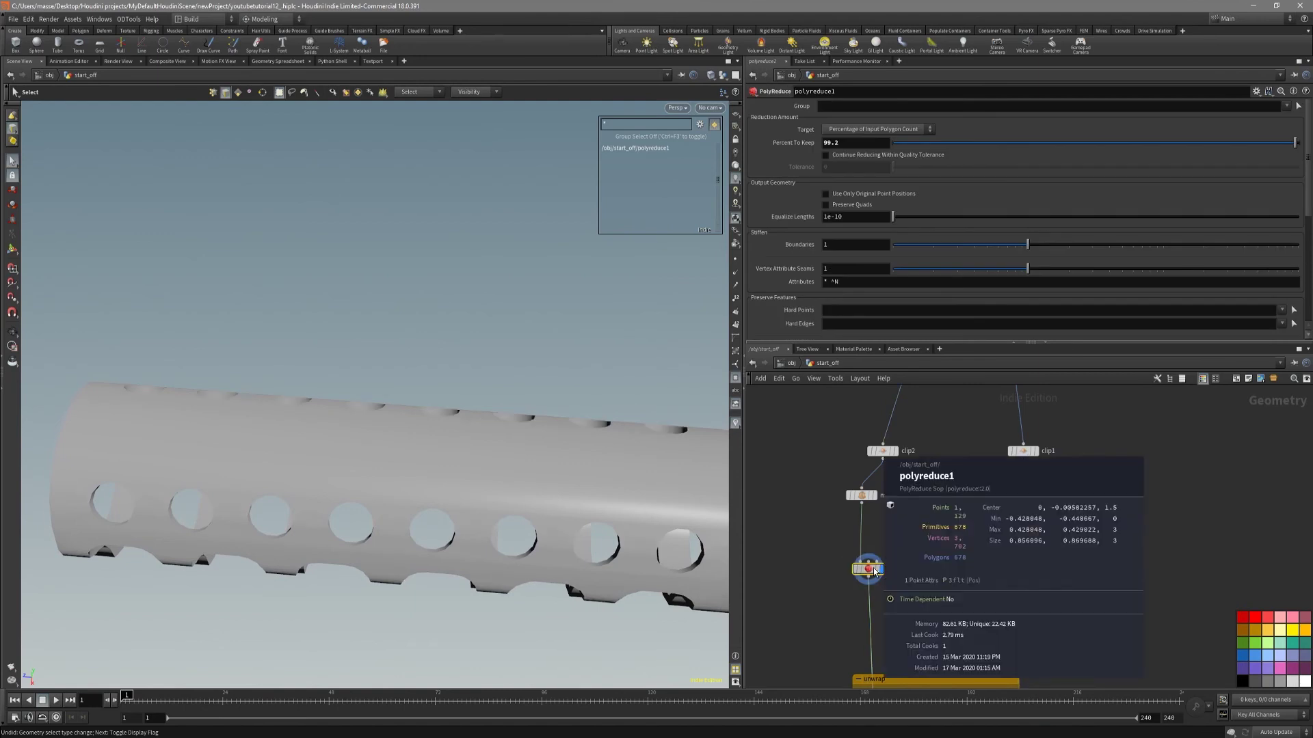
scroll(843, 618, "down", 2)
middle_click_drag(843, 618, 854, 504)
scroll(916, 599, "up", 3)
scroll(940, 576, "down", 3)
middle_click_drag(939, 566, 933, 687)
scroll(889, 608, "up", 1)
key("shift+w")
left_click_drag(561, 503, 595, 460, "alt")
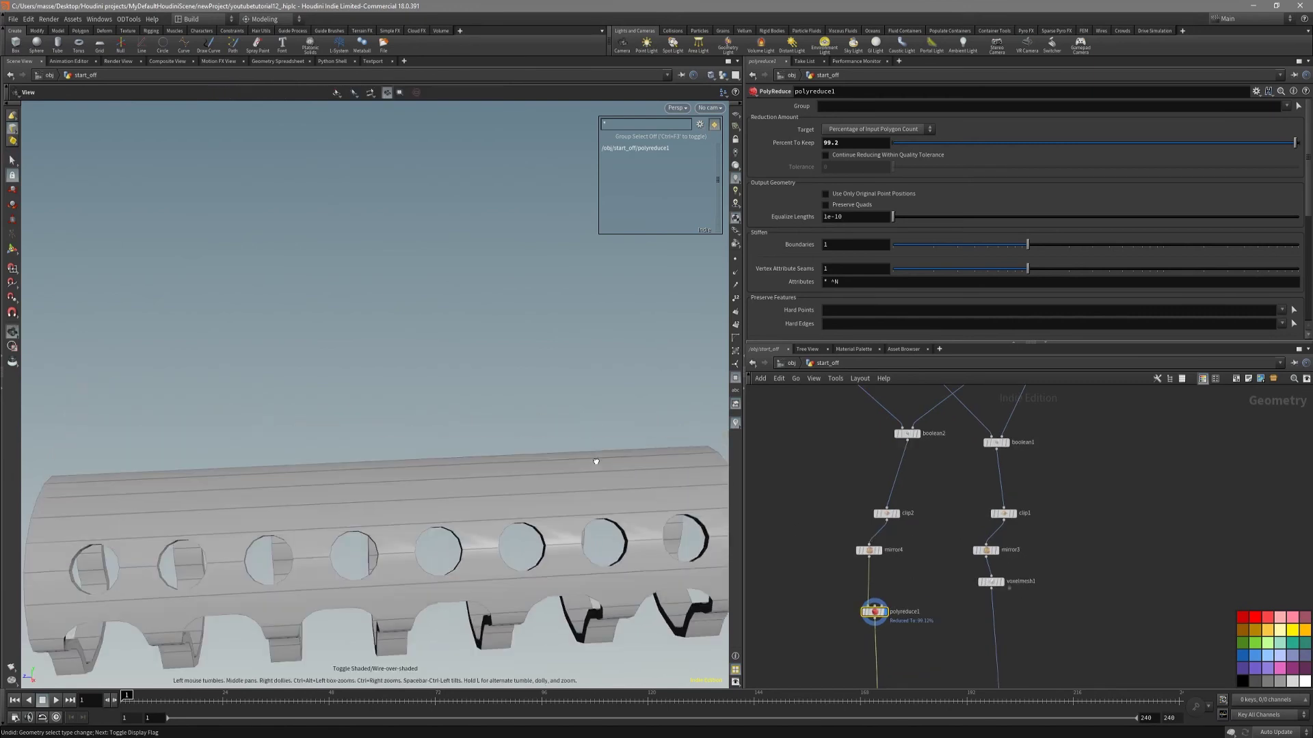
left_click(908, 433)
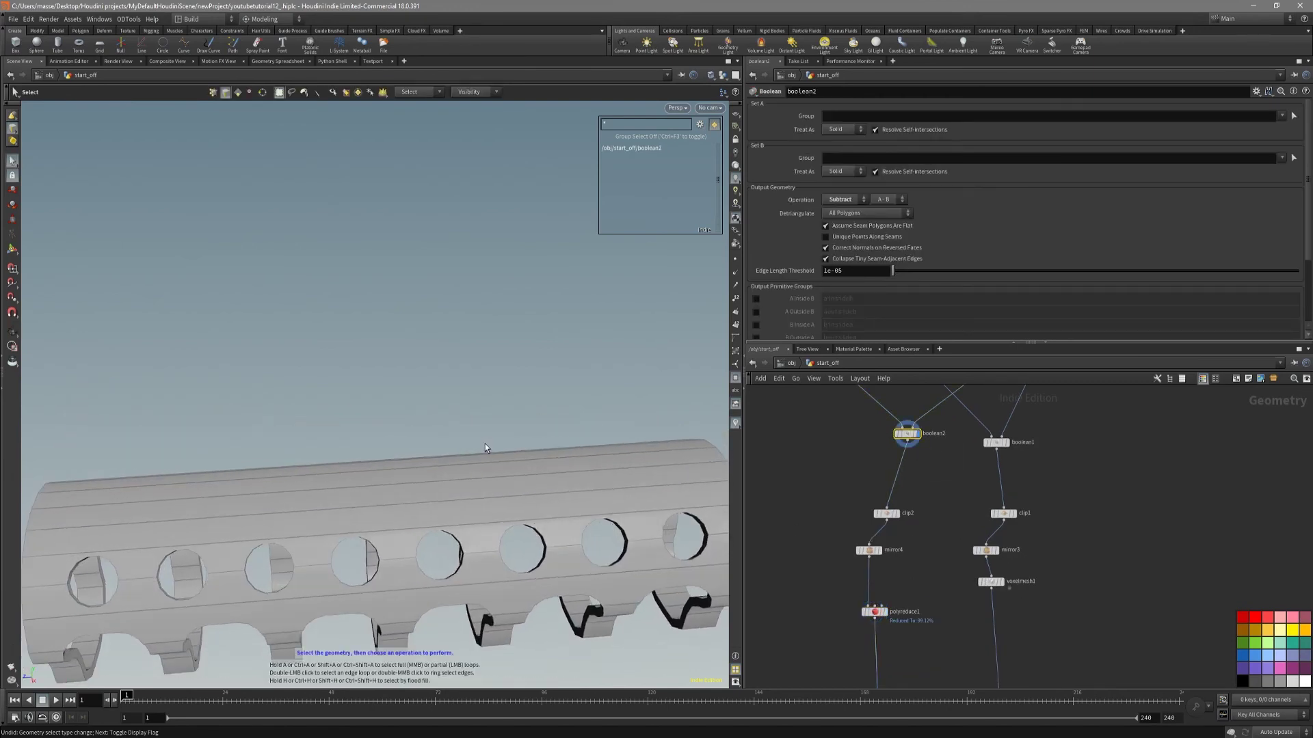
left_click_drag(478, 564, 581, 543, "alt")
Return to the object level, hide start_off, and display and open the closed_off geometry.
left_click(793, 364)
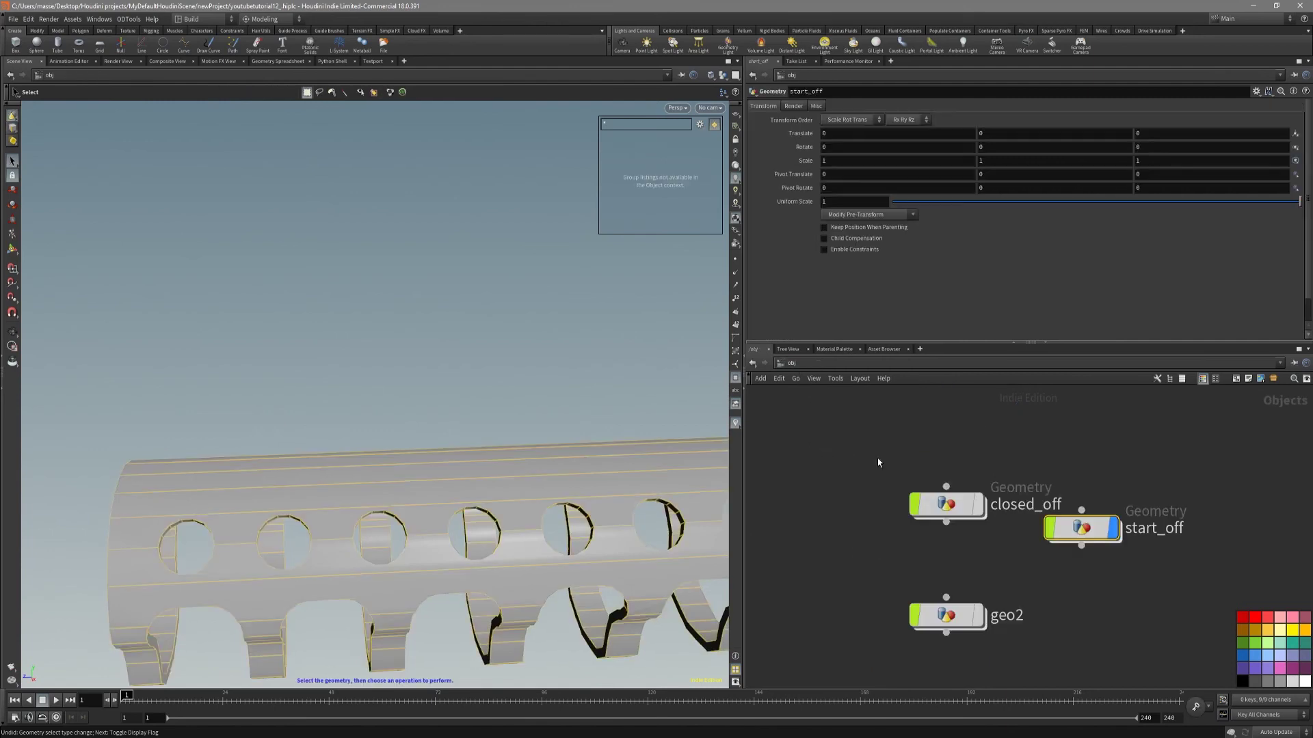
left_click(1114, 528)
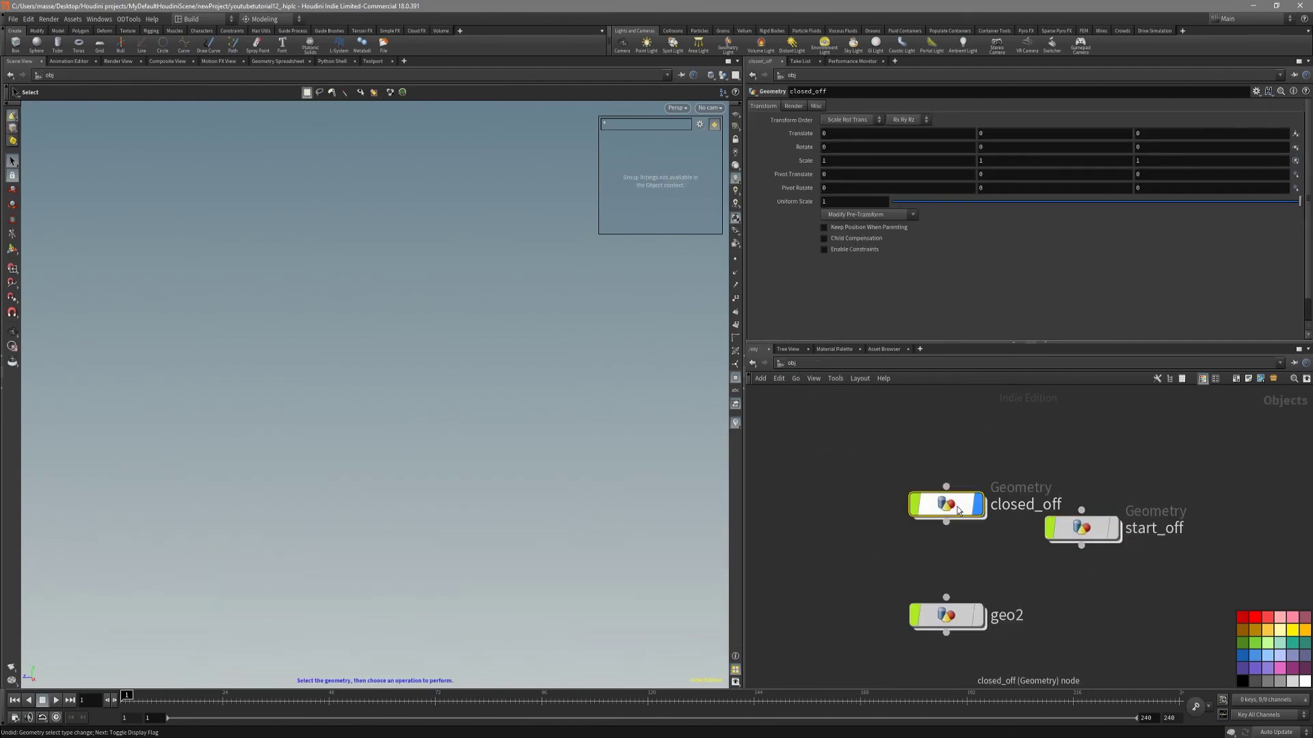
left_click(1005, 463)
double_click(947, 506)
left_click_drag(602, 437, 570, 498)
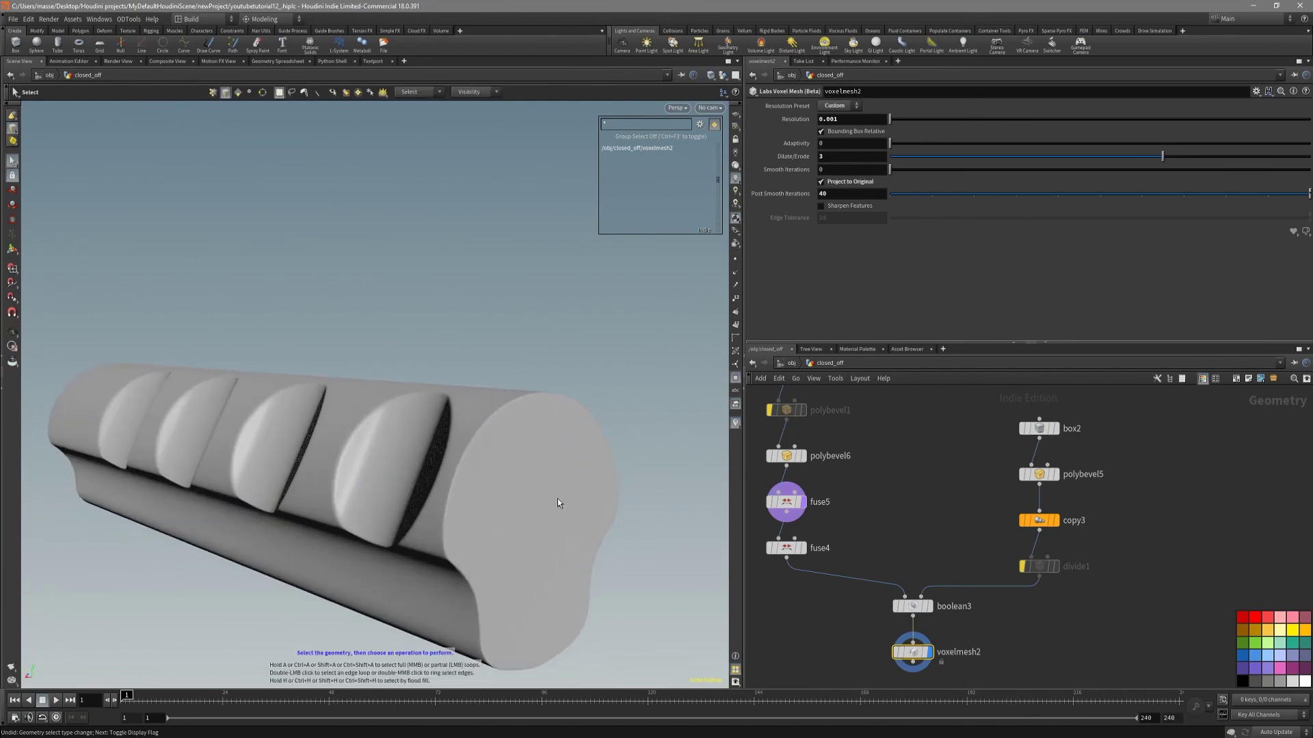
Inspect the boolean3 result in closed_off, viewing the mesh around the carved recesses in wireframe.
middle_click_drag(931, 536, 964, 506)
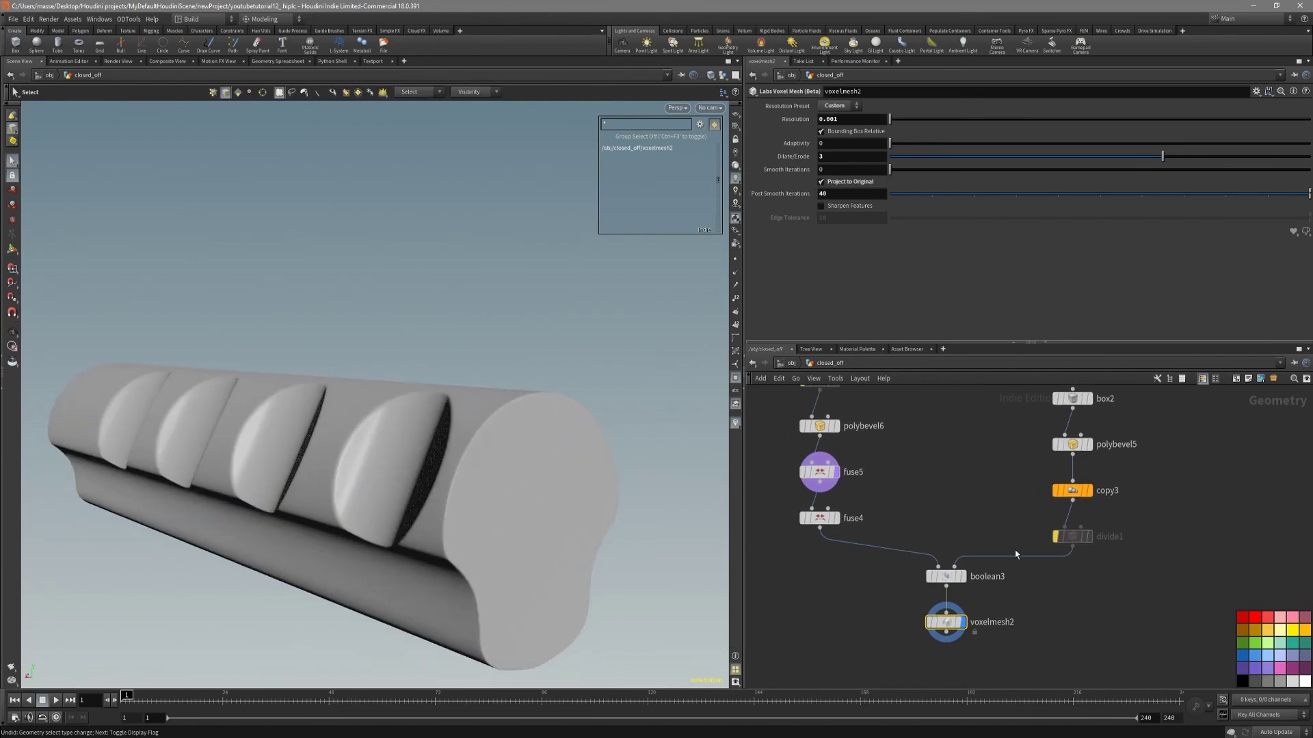
left_click_drag(934, 574, 919, 570)
key("r")
key("shift+w")
left_click_drag(656, 495, 381, 454, "alt")
middle_click_drag(381, 453, 496, 472, "alt")
left_click_drag(496, 471, 594, 445)
Switch the display between voxelmesh2 and boolean3 to compare the voxel mesh with the original boolean.
left_click(960, 622)
left_click_drag(437, 472, 464, 517)
left_click(963, 576)
left_click_drag(603, 510, 562, 510, "alt")
left_click(960, 622)
scroll(667, 492, "up", 3)
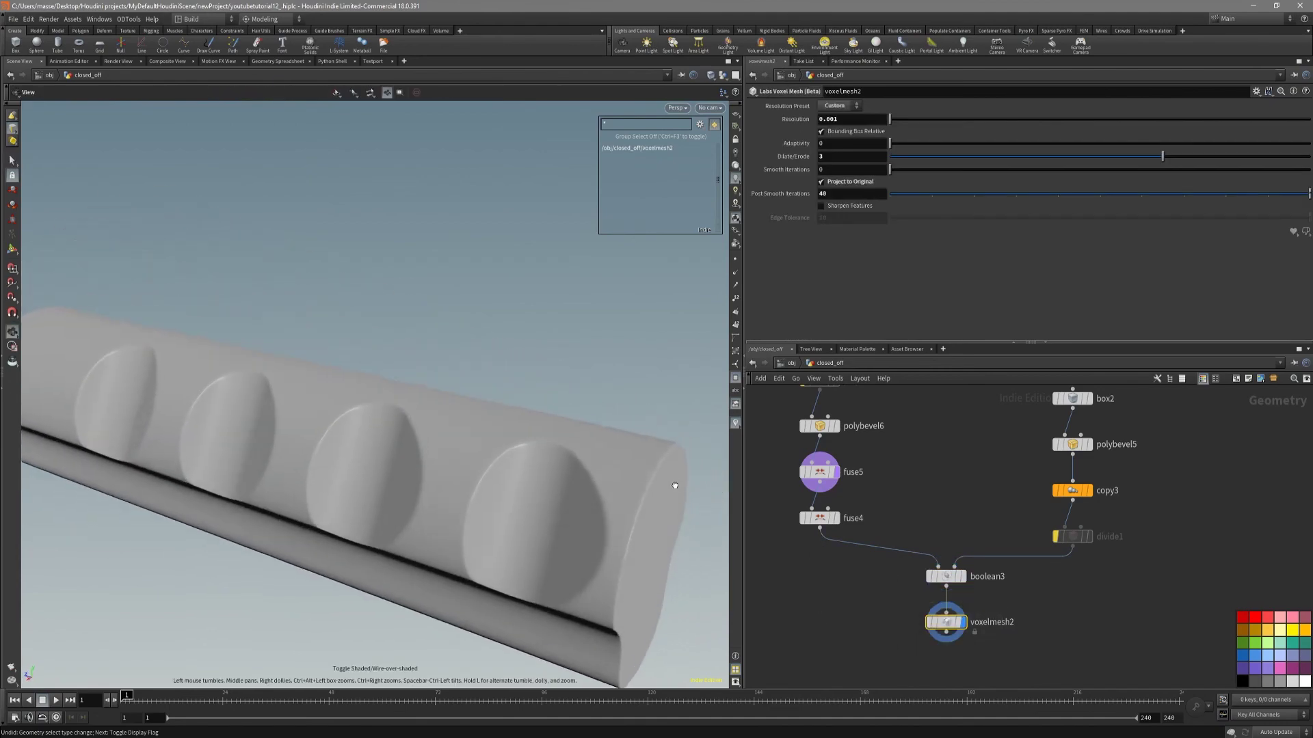
Examine the density of the voxelmesh2 wireframe across the recessed shape from the side.
middle_click_drag(968, 478, 958, 517)
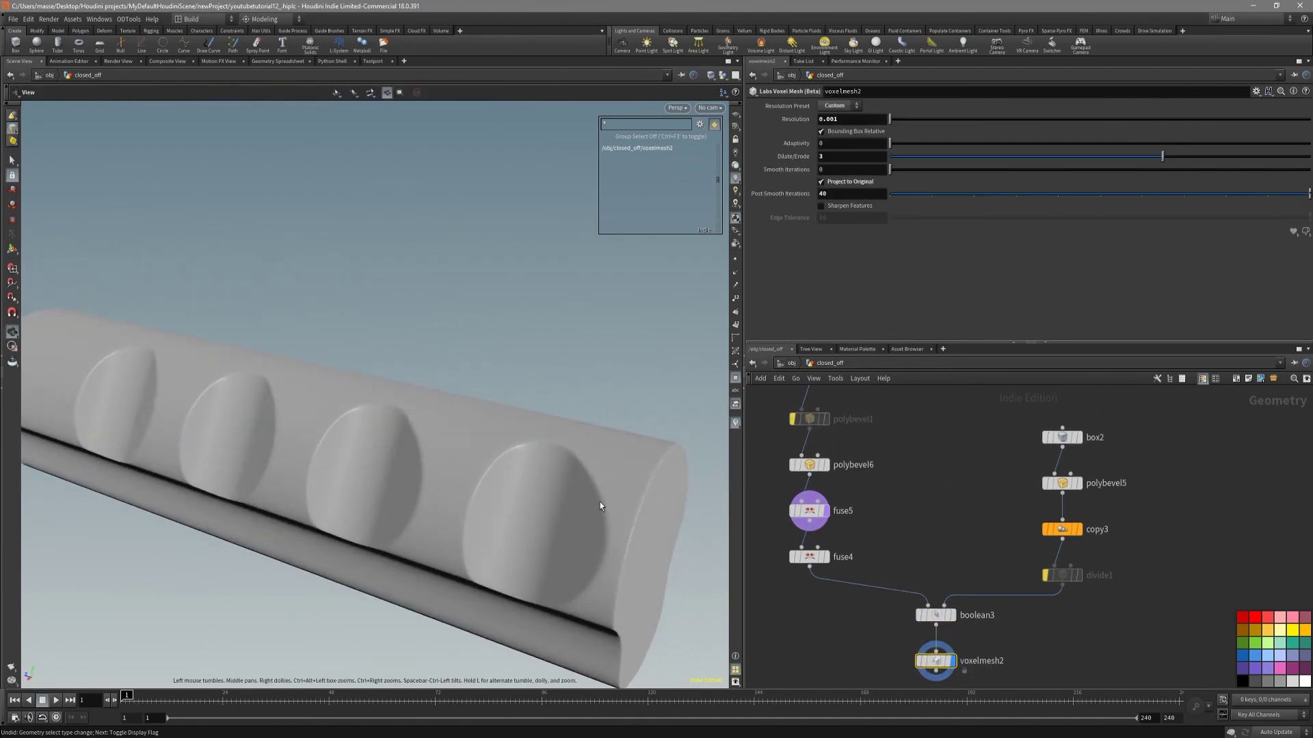
key("shift+w")
key("s")
key("Escape")
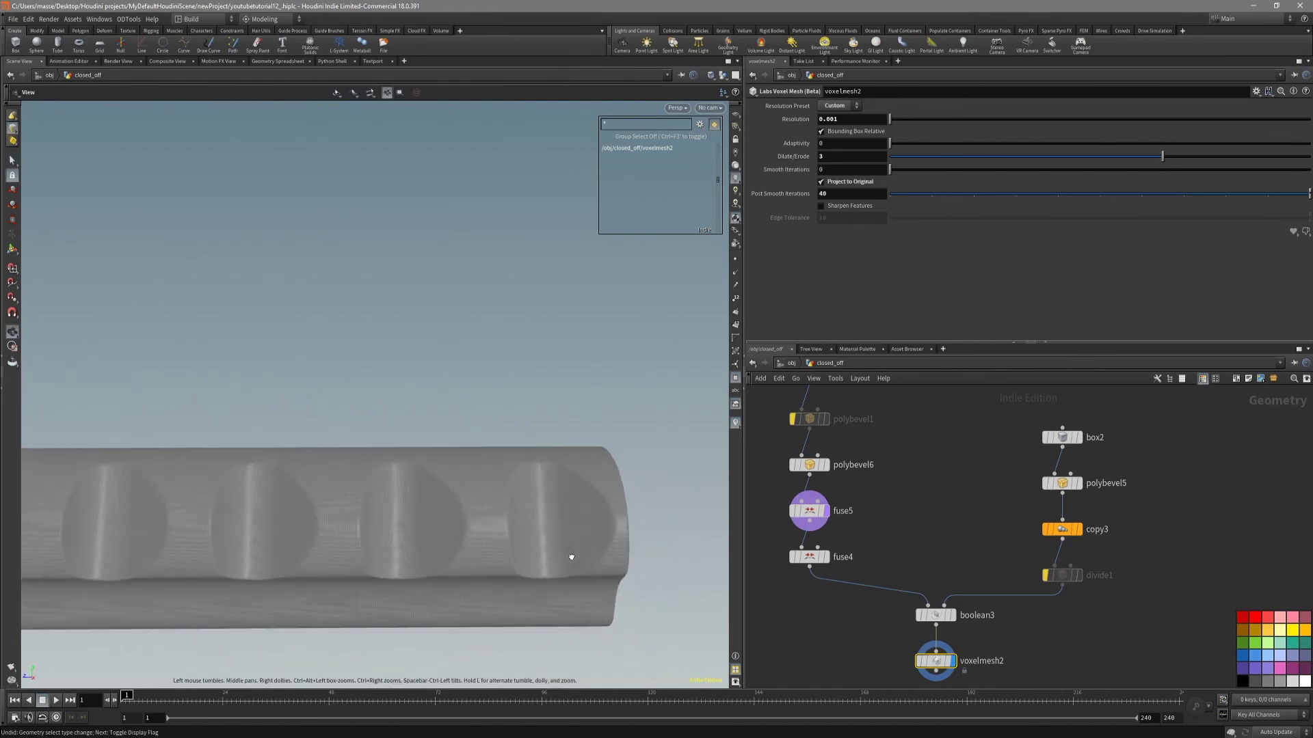